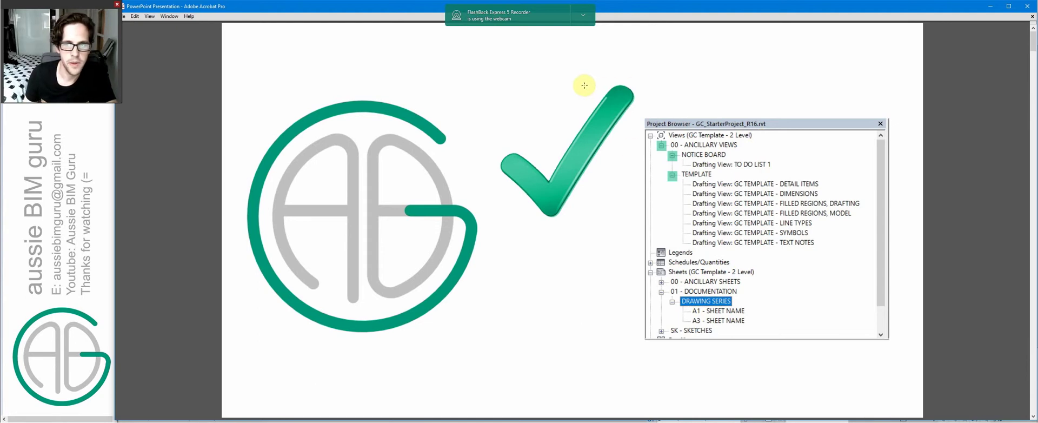
Step: Scroll the slides to 'What is the Project Browser?' and switch to Revit
scroll(597, 72, down, 1)
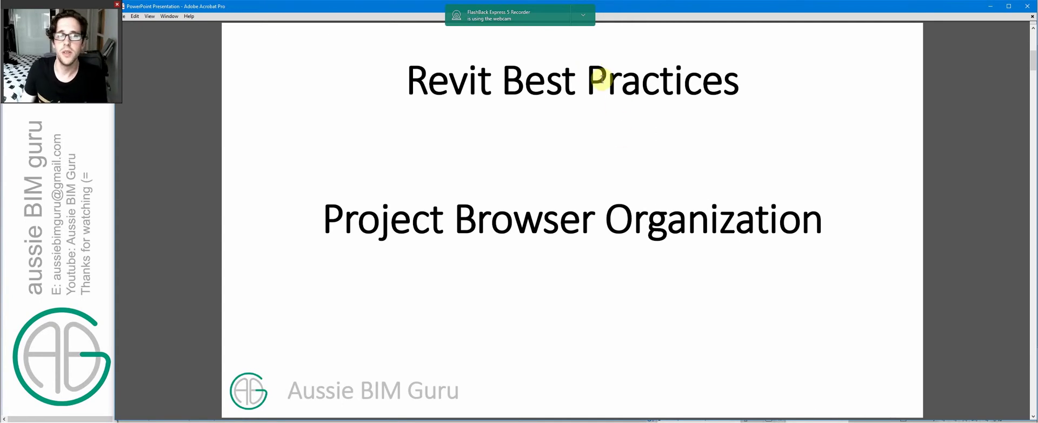
scroll(600, 79, down, 1)
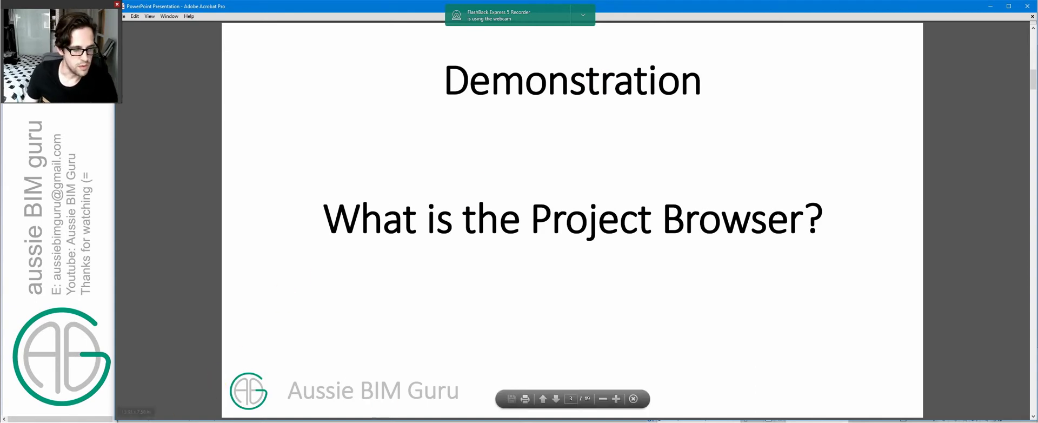
key(alt+Tab)
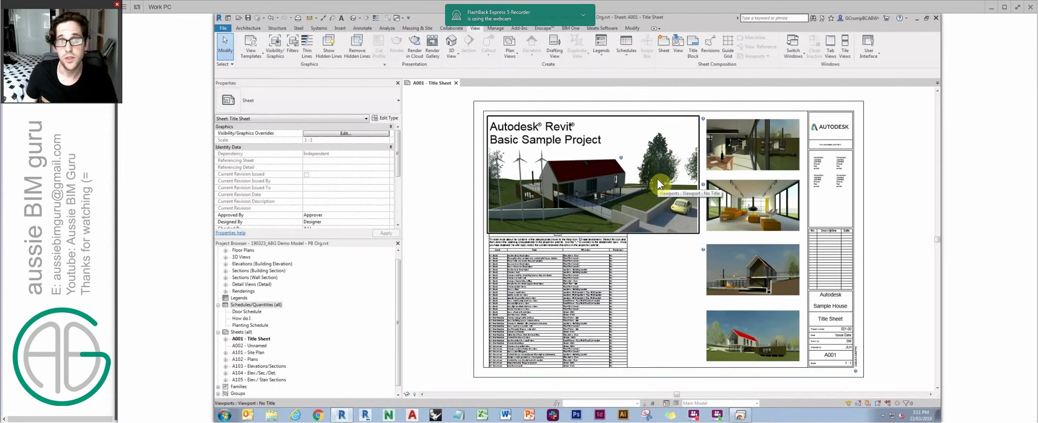
Step: Explore the Views, Schedules/Quantities, Families and Sheets categories, collapsing and re-expanding Schedules/Quantities
click(265, 304)
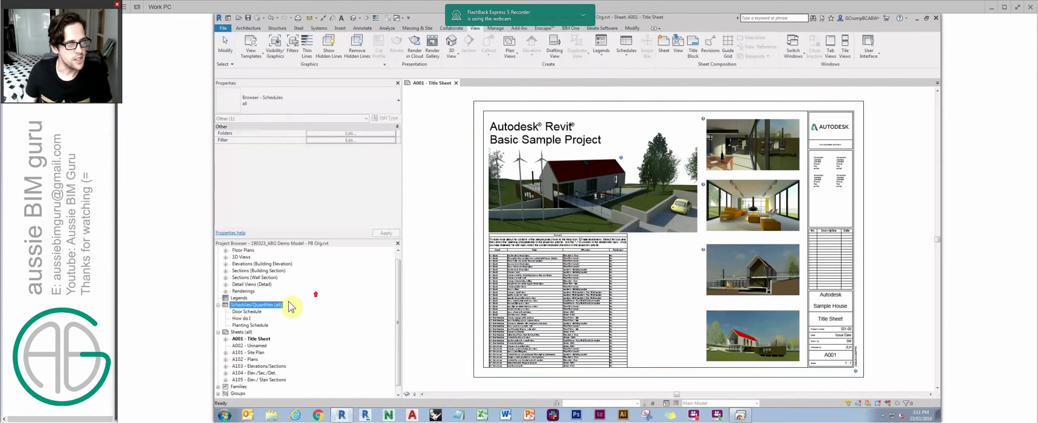
scroll(284, 282, up, 1)
click(240, 250)
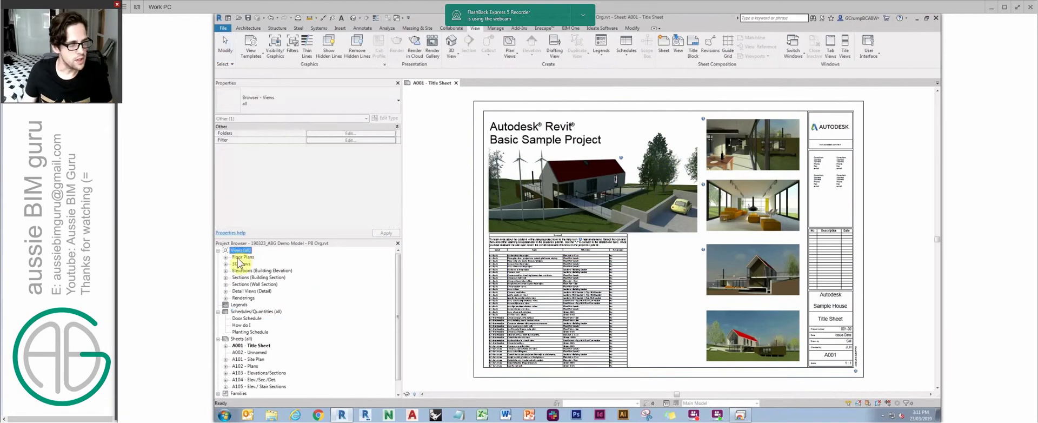
click(249, 312)
double_click(250, 312)
click(238, 372)
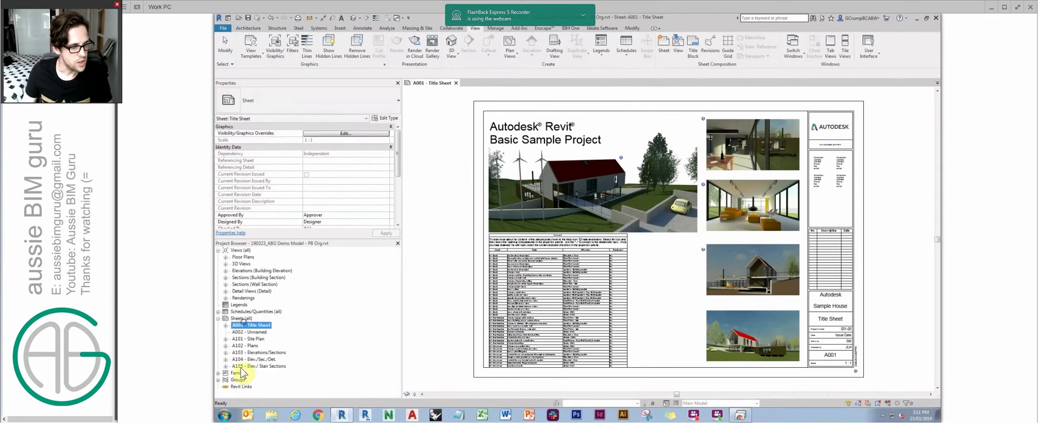
click(238, 318)
double_click(241, 312)
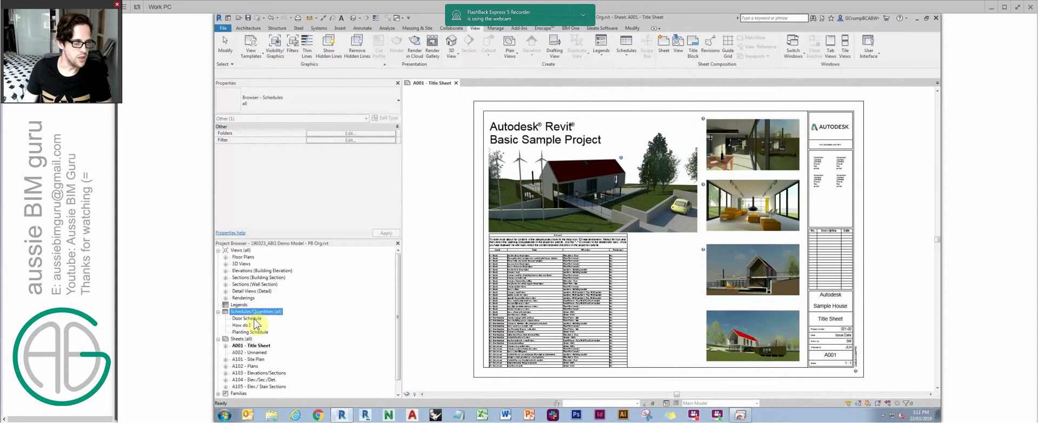
Step: Expand Floor Plans and Elevations to show their views, then collapse both again
click(240, 258)
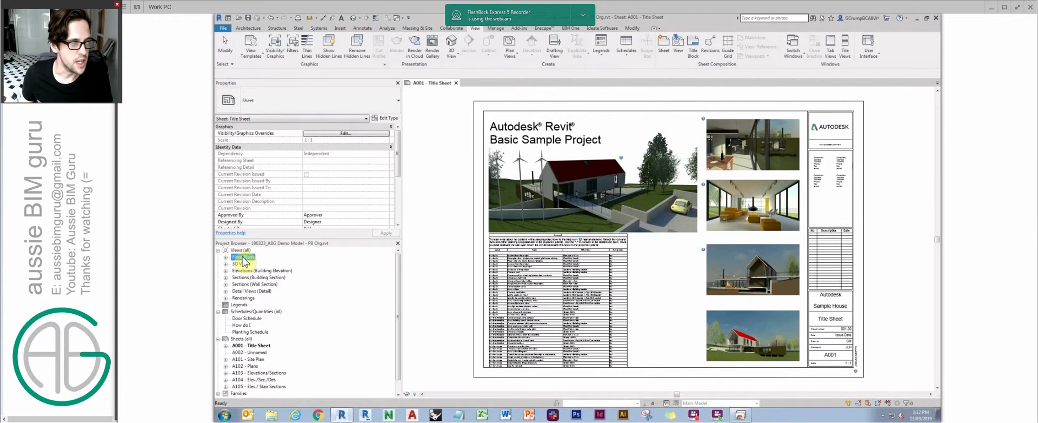
double_click(243, 258)
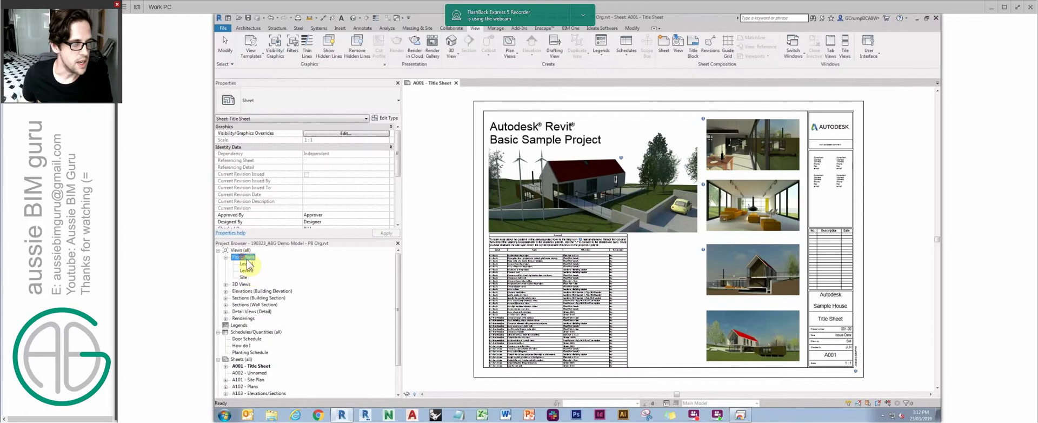
double_click(252, 292)
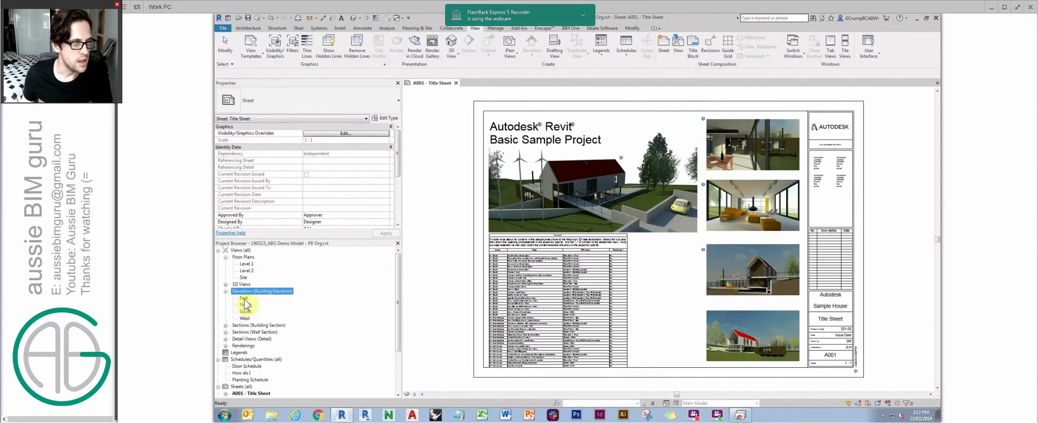
double_click(250, 292)
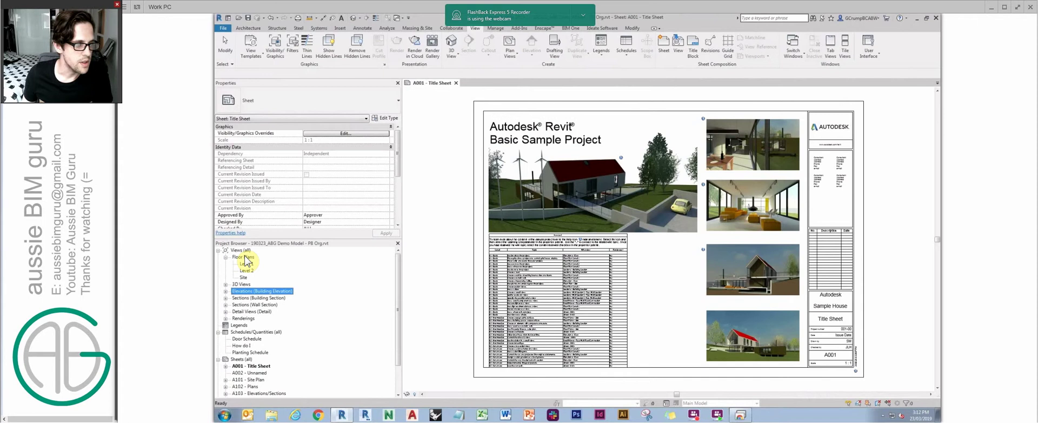
click(243, 257)
double_click(248, 259)
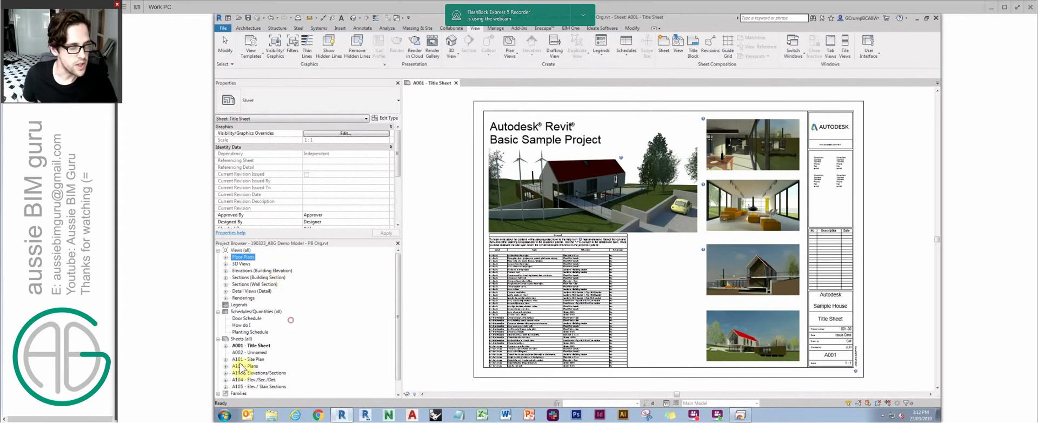
Step: Highlight the Elevations and Sections groups, clear the selection, and return to the slides
click(249, 271)
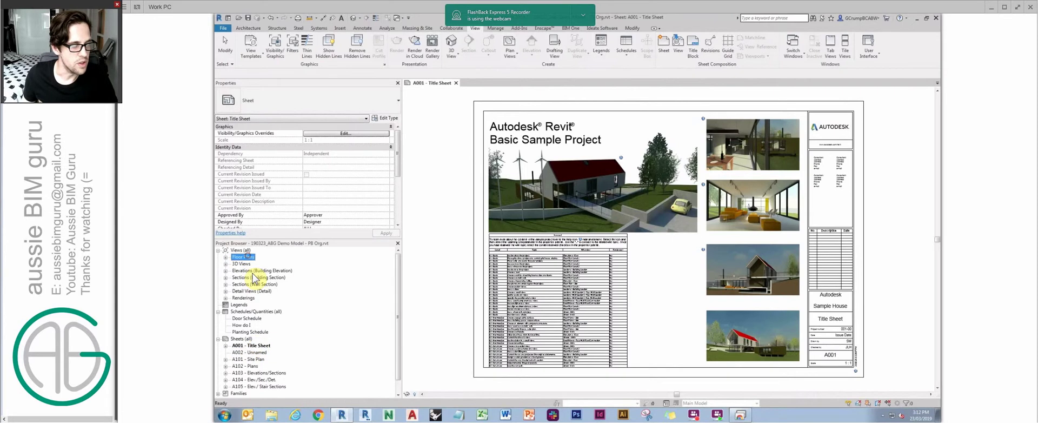
click(253, 285)
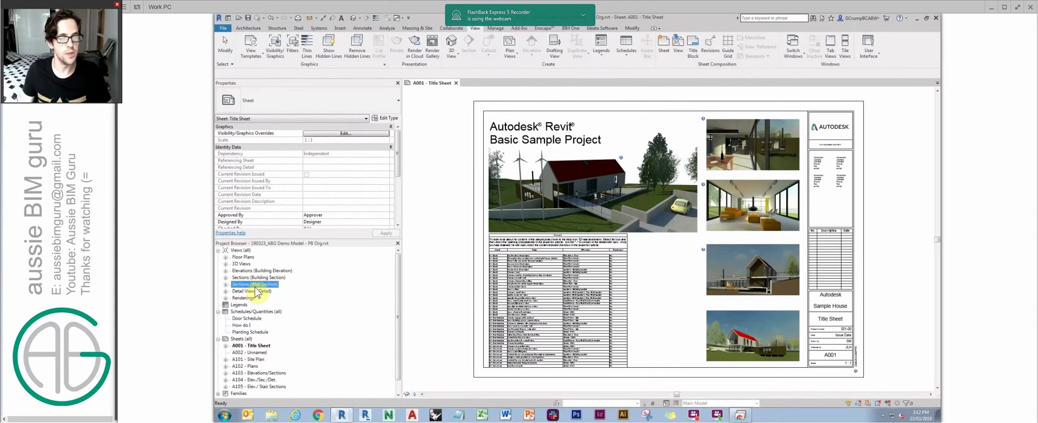
click(313, 288)
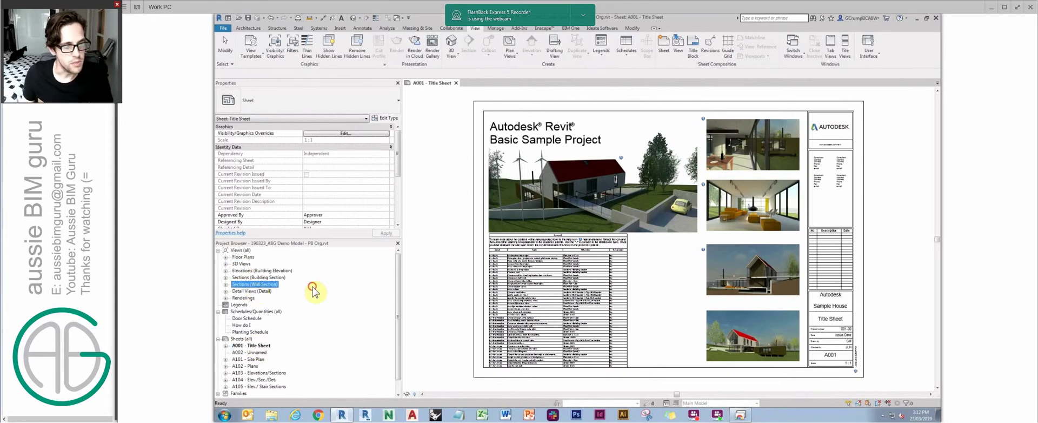
click(442, 246)
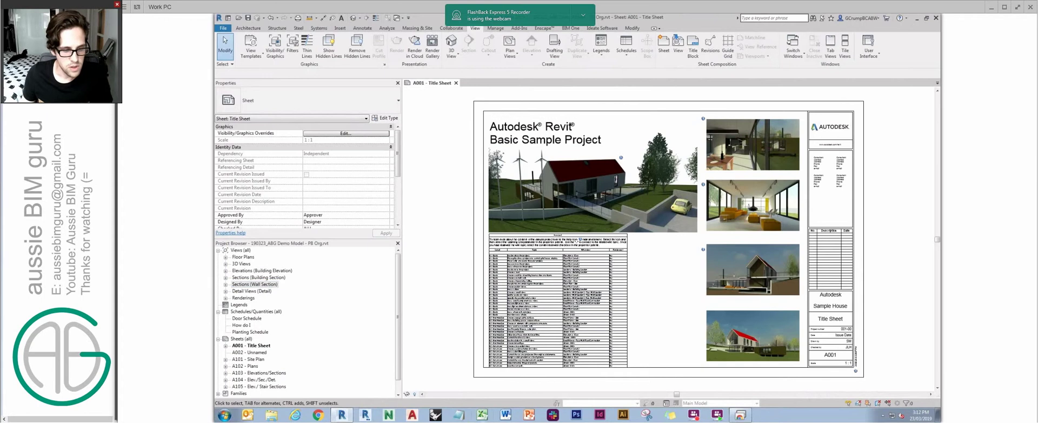
key(alt+Tab)
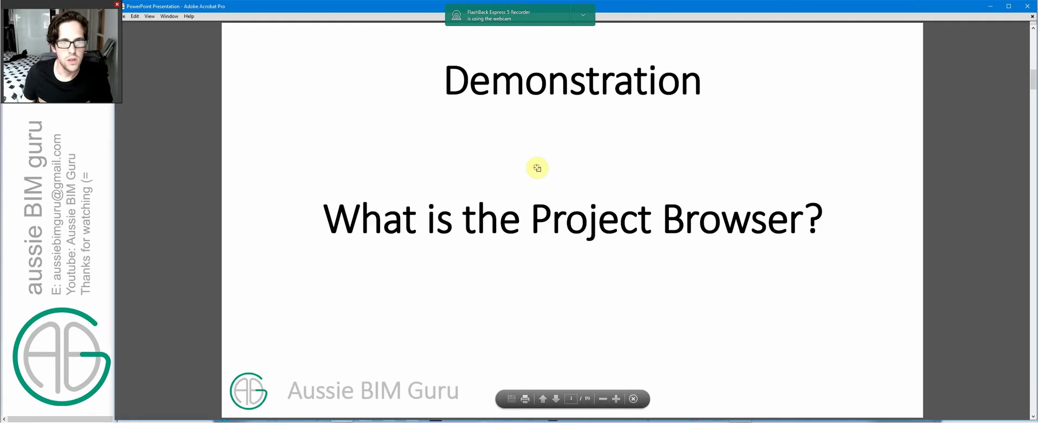
Step: Advance the slides to 'View Browser Sorting' and bring the Revit work session back
key(Right)
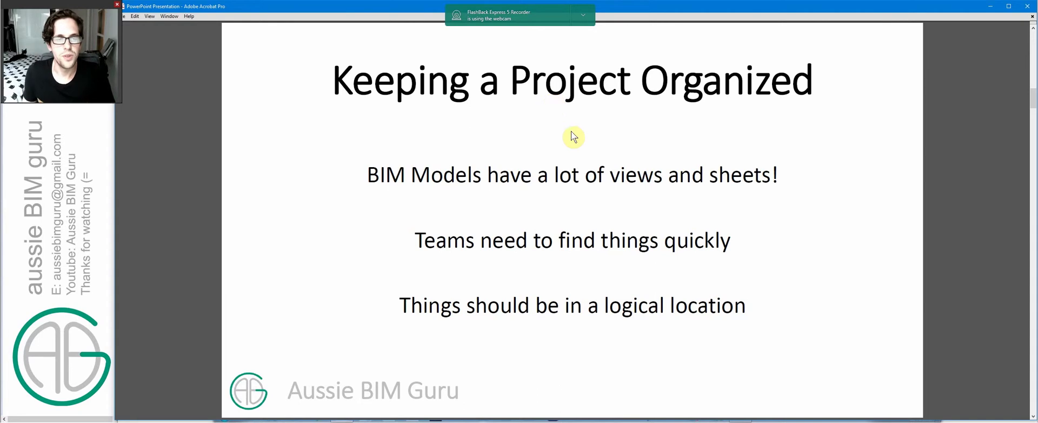
scroll(569, 137, down, 1)
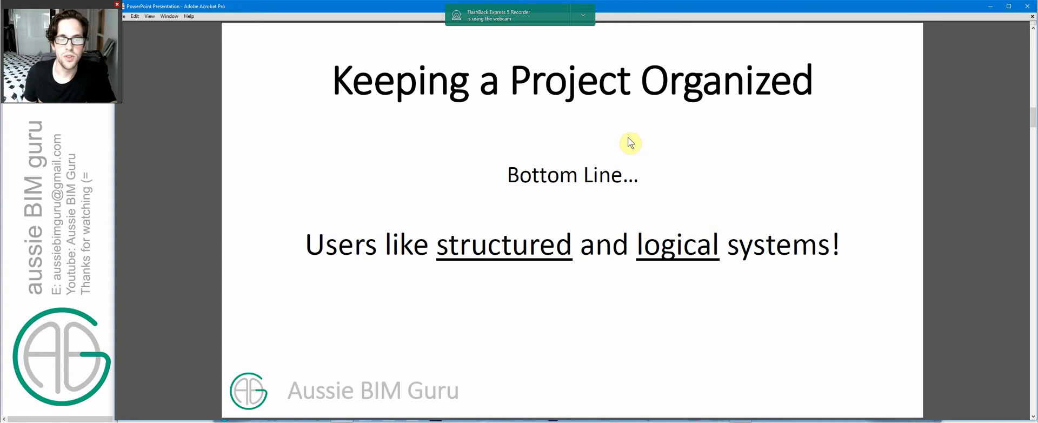
scroll(627, 143, down, 2)
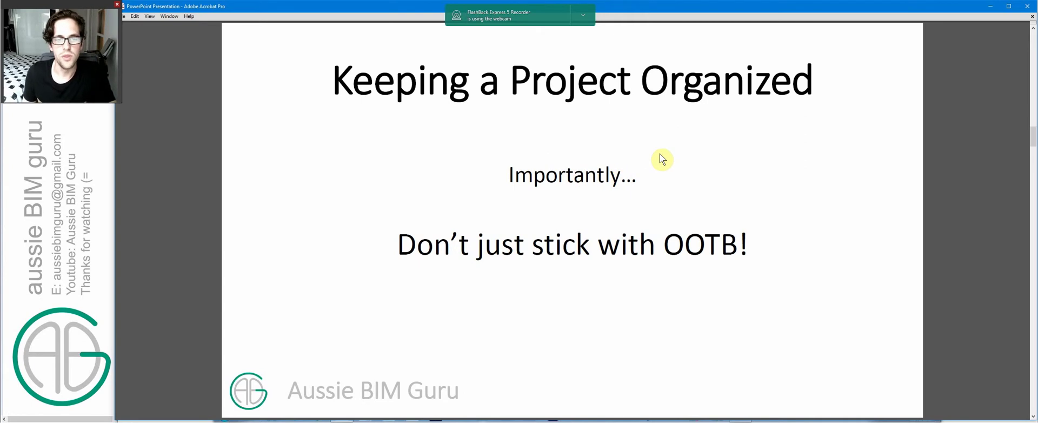
scroll(664, 159, down, 1)
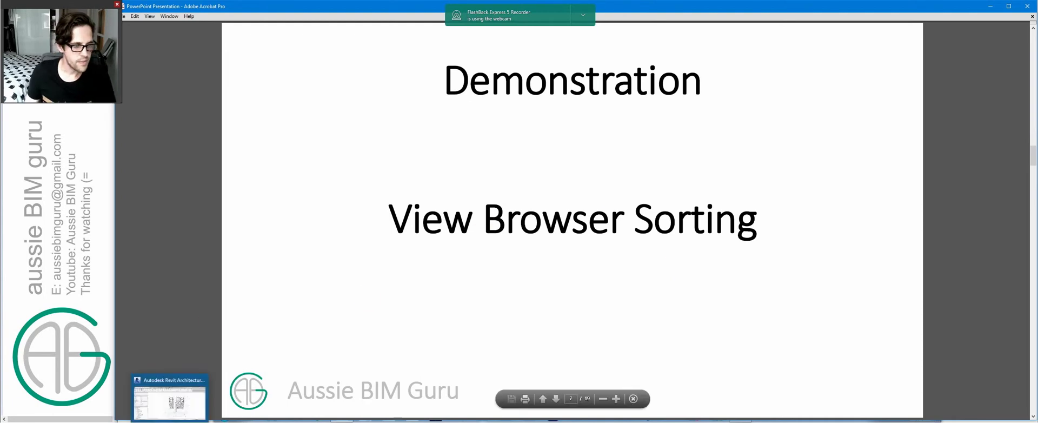
mouse_move(344, 421)
click(345, 400)
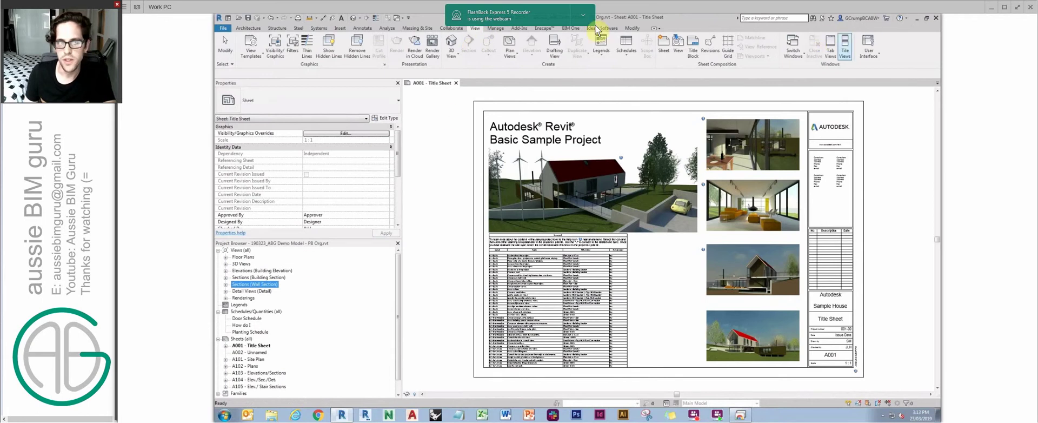
Step: Compare the context menus of Views (all), Schedules/Quantities (all) and Sheets (all), ending on Views (all)
click(867, 48)
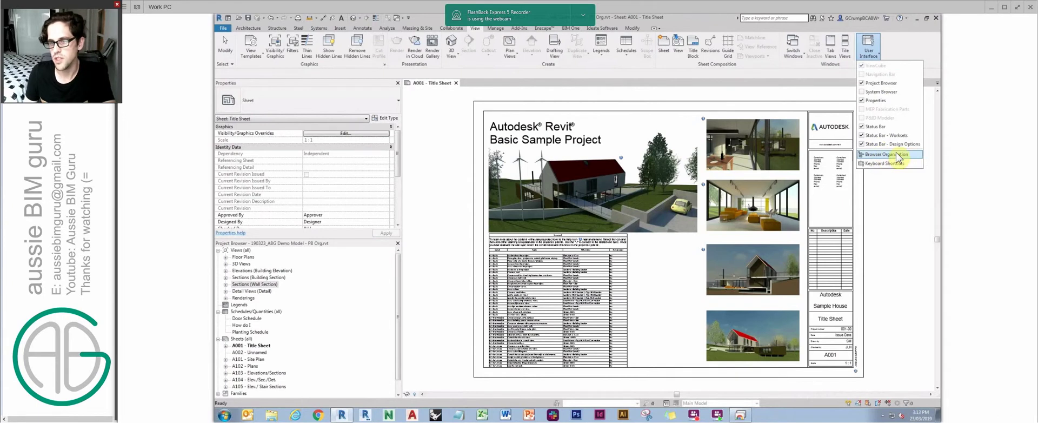
click(242, 251)
right_click(244, 253)
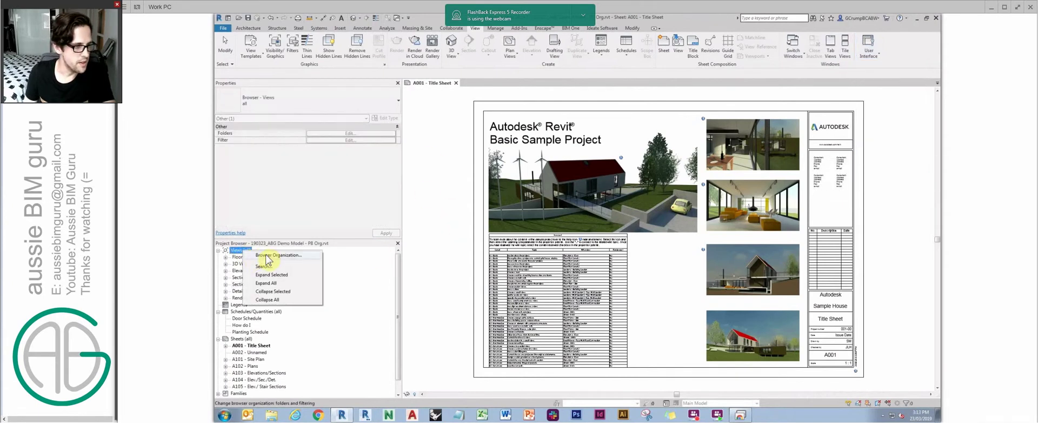
click(251, 312)
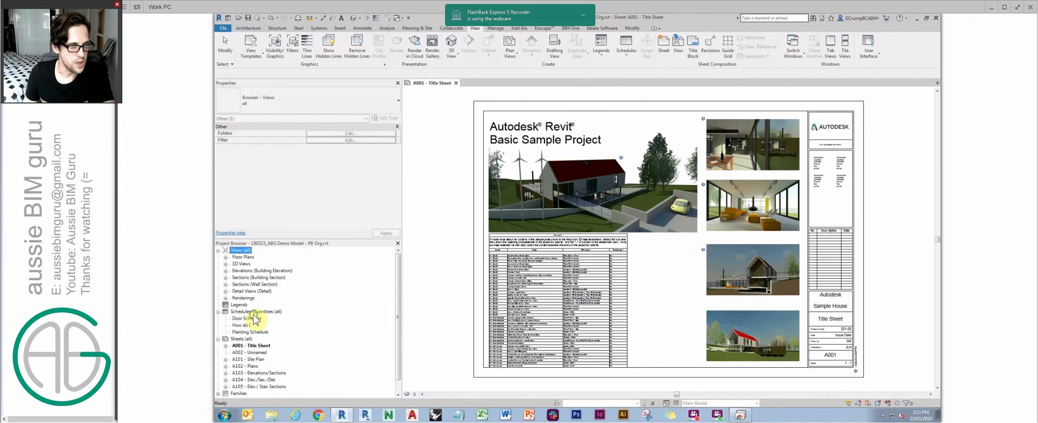
right_click(254, 312)
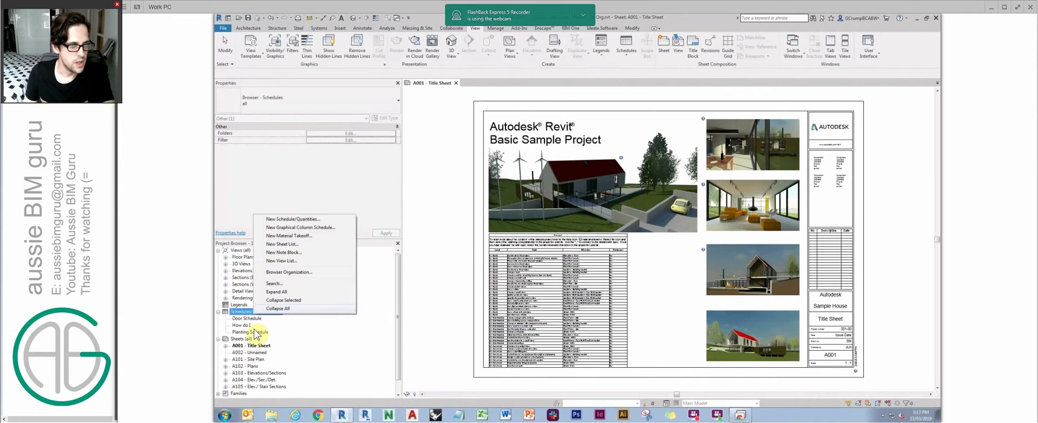
click(244, 339)
right_click(245, 339)
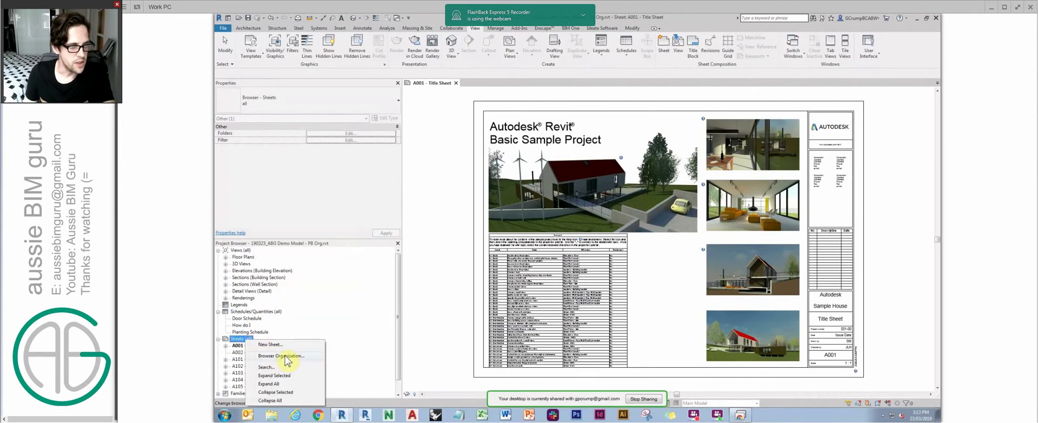
click(240, 250)
right_click(239, 251)
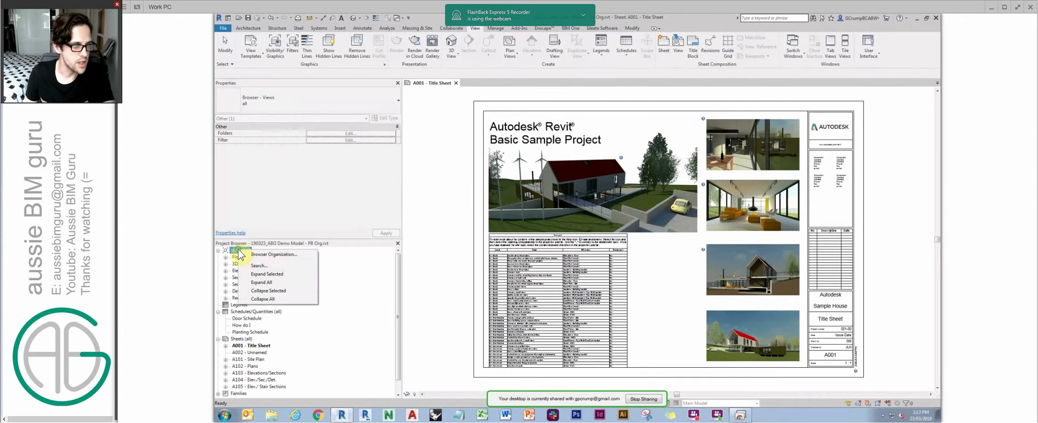
Step: Create a new views browser organization scheme named 'Demo'
click(276, 254)
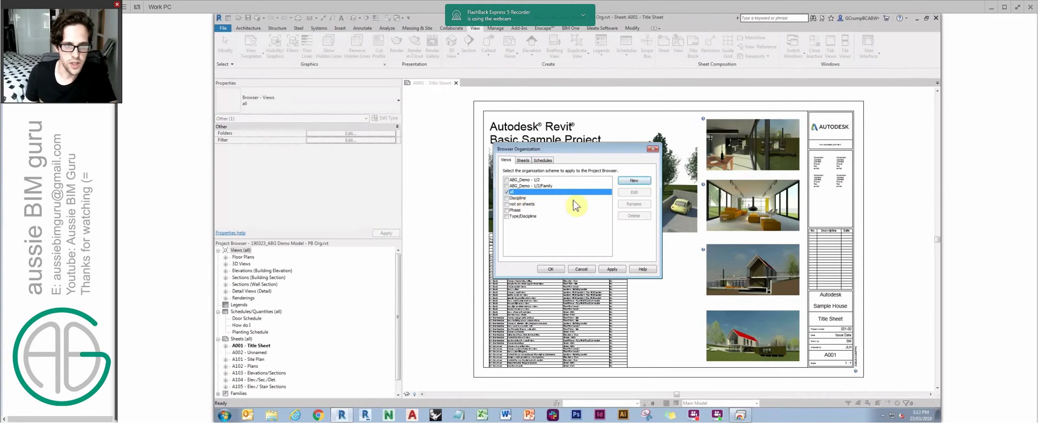
click(634, 182)
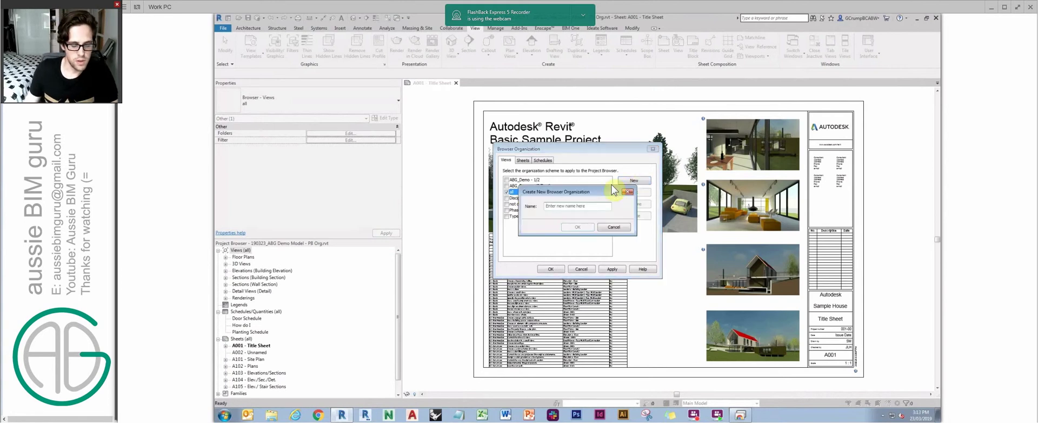
text(Demo)
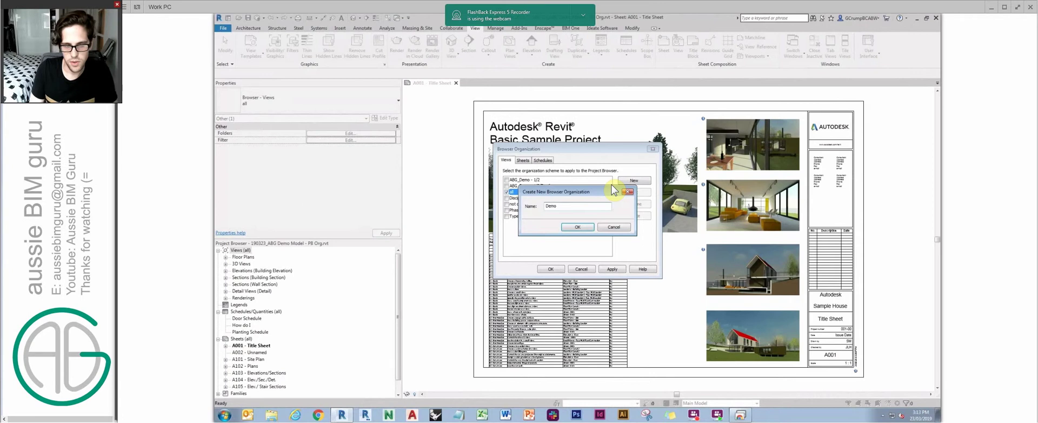
key(Return)
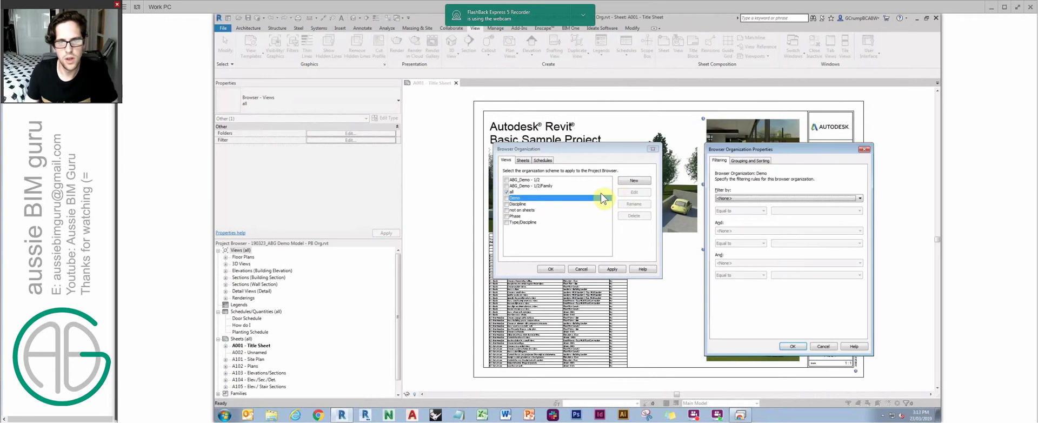
Step: Try filtering the Demo scheme by Sheet Number, then reset the filter to <None>
click(734, 199)
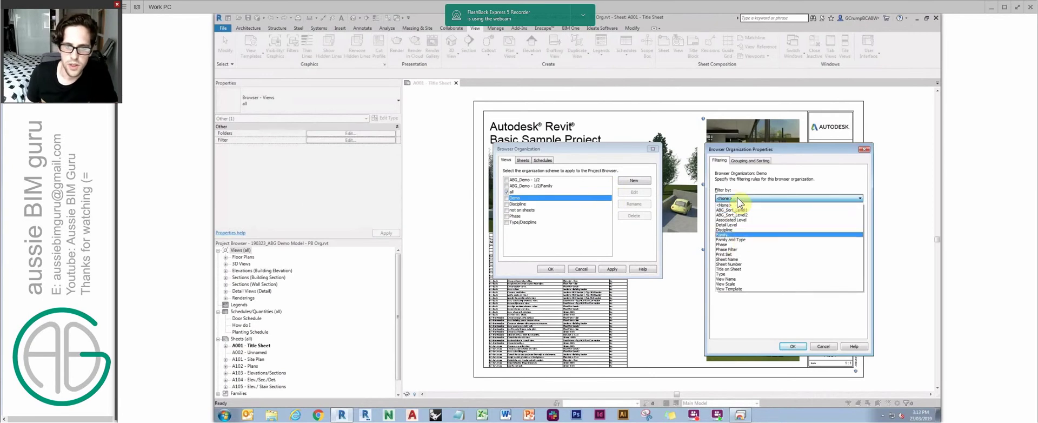
click(742, 266)
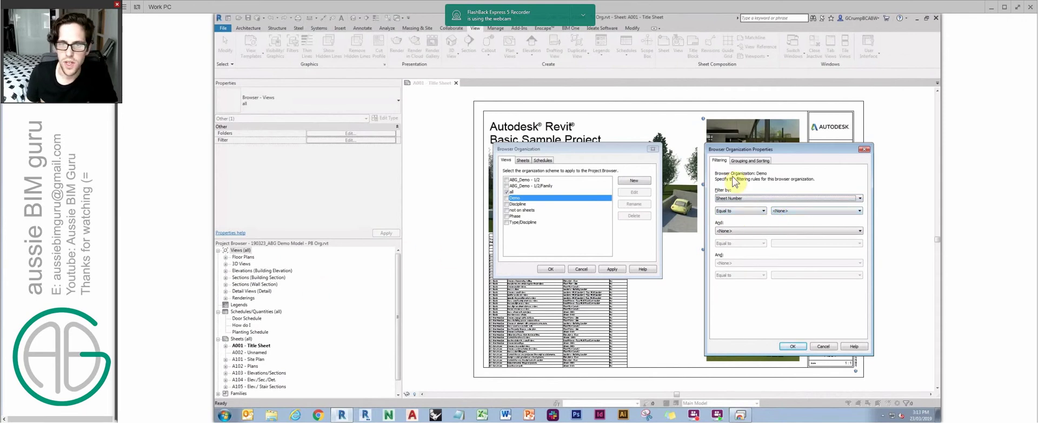
click(747, 199)
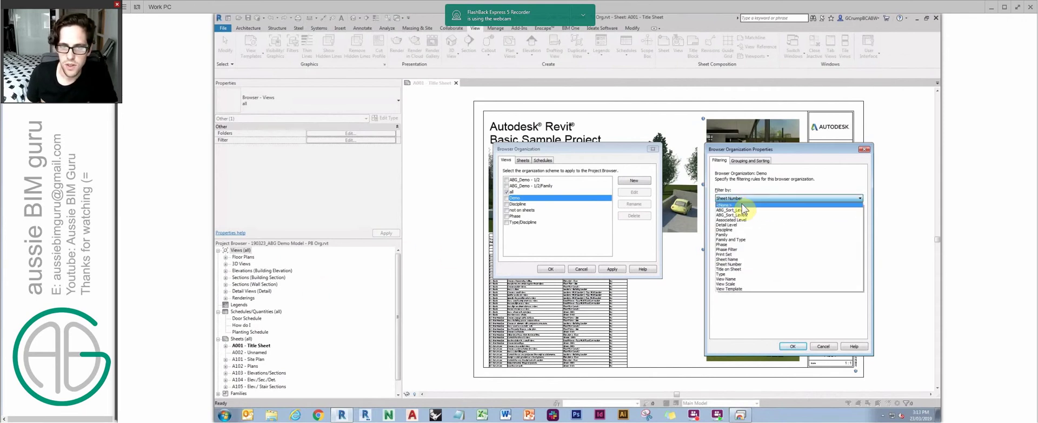
click(742, 204)
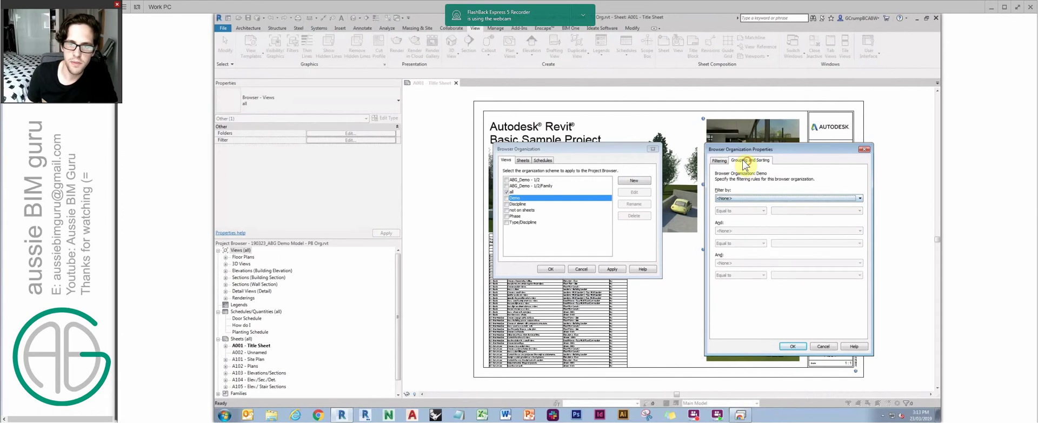
Step: Group the Demo scheme by Phase, then by Family and Type
click(745, 161)
click(779, 191)
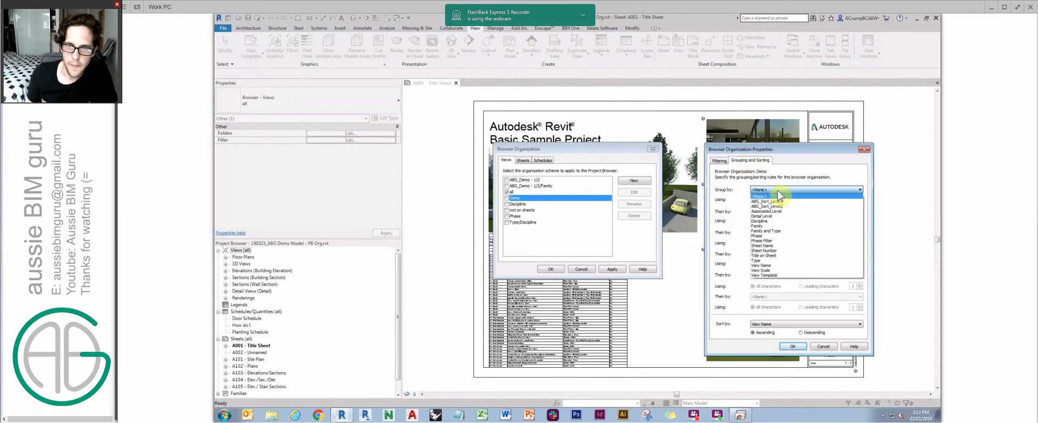
click(767, 235)
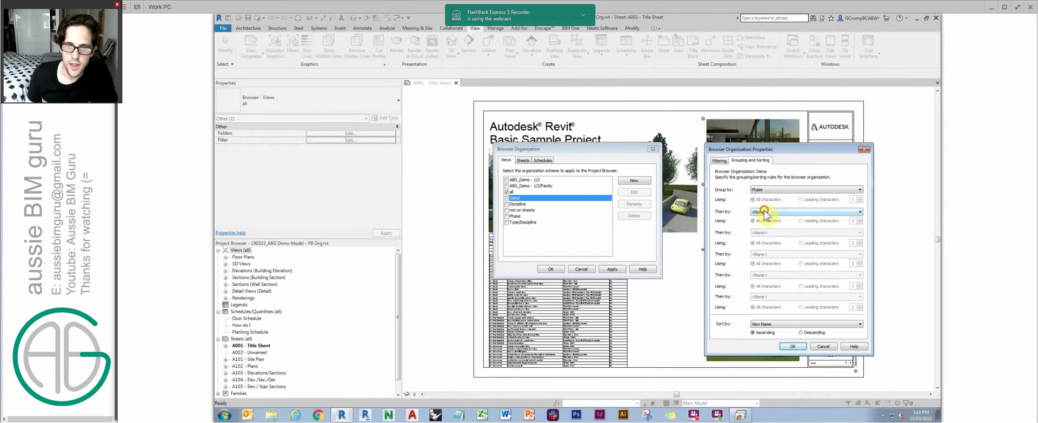
click(764, 212)
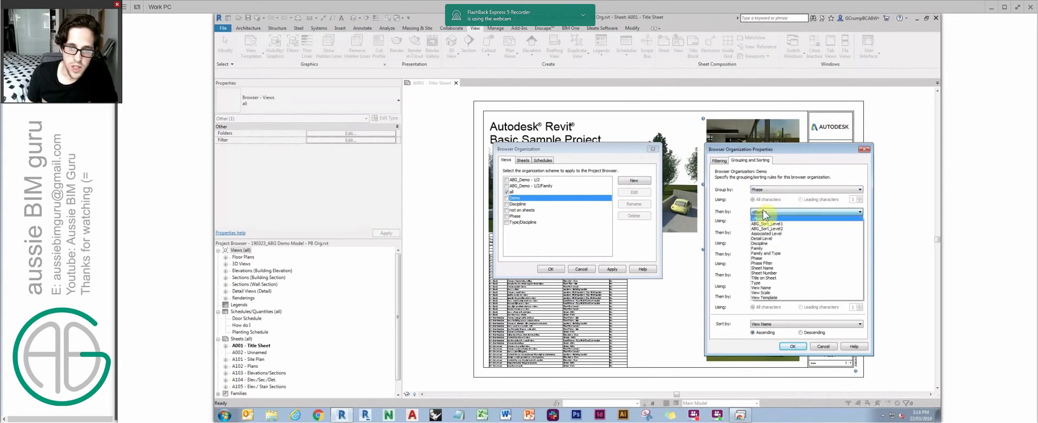
click(767, 253)
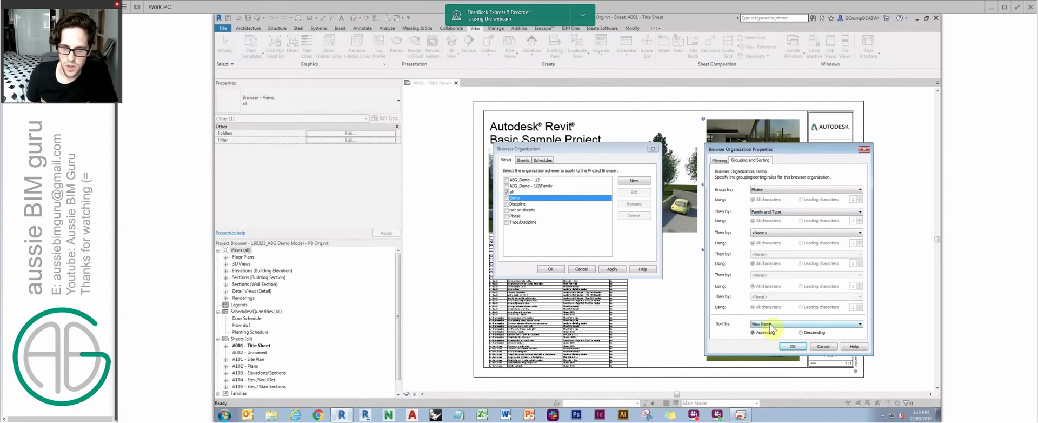
Step: Apply the Demo scheme to the browser and expand the Renderings, Working Drawings and Floor Plans groups
click(794, 346)
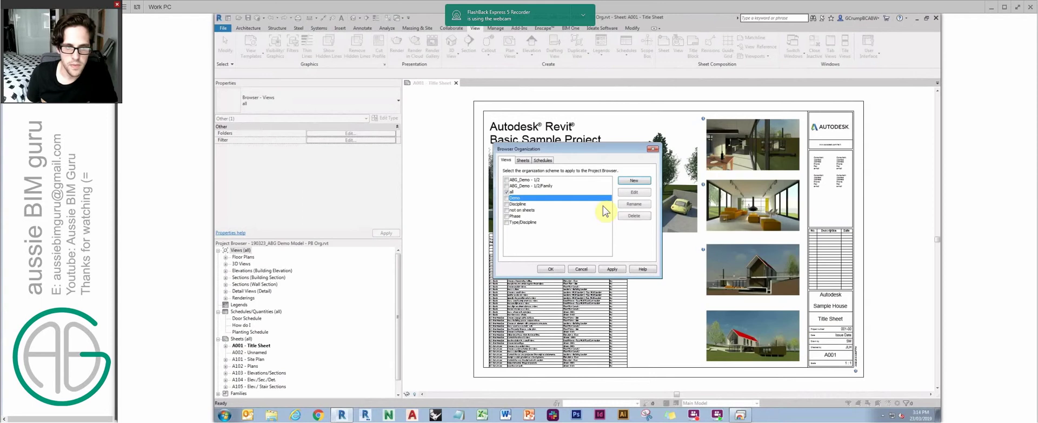
click(507, 197)
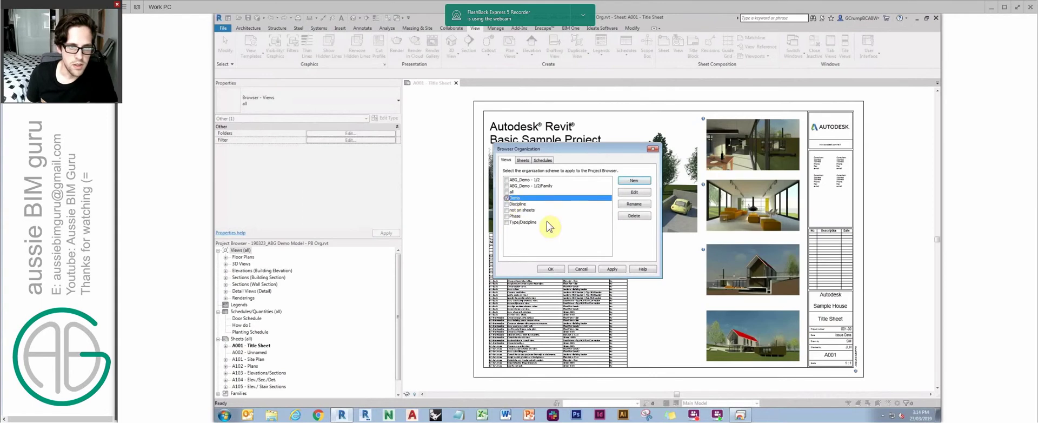
click(550, 269)
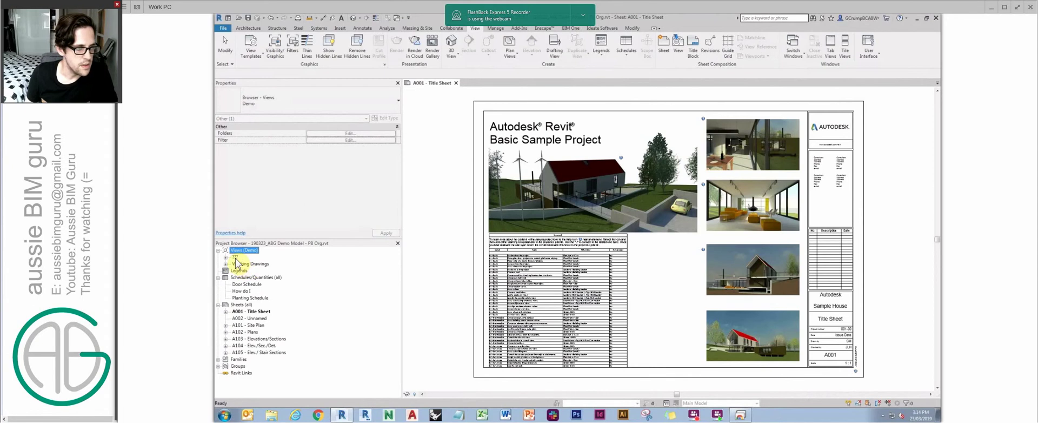
double_click(236, 258)
double_click(250, 264)
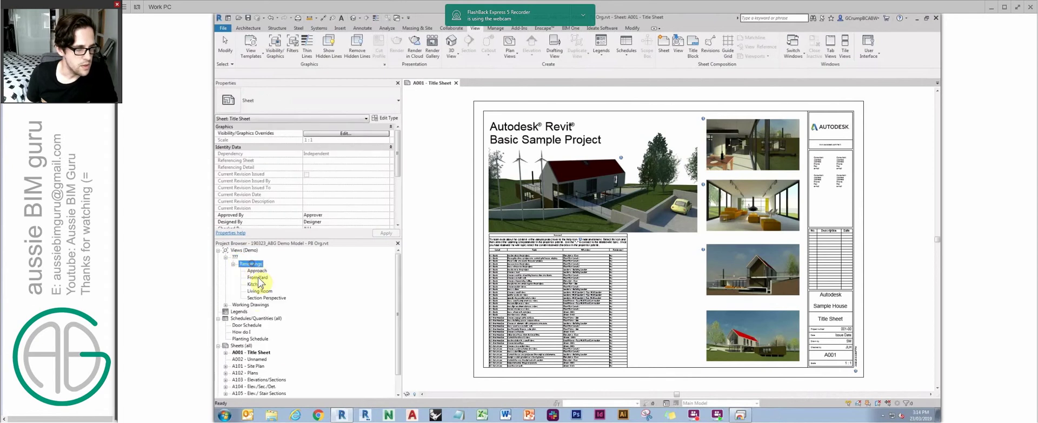
double_click(252, 305)
double_click(253, 312)
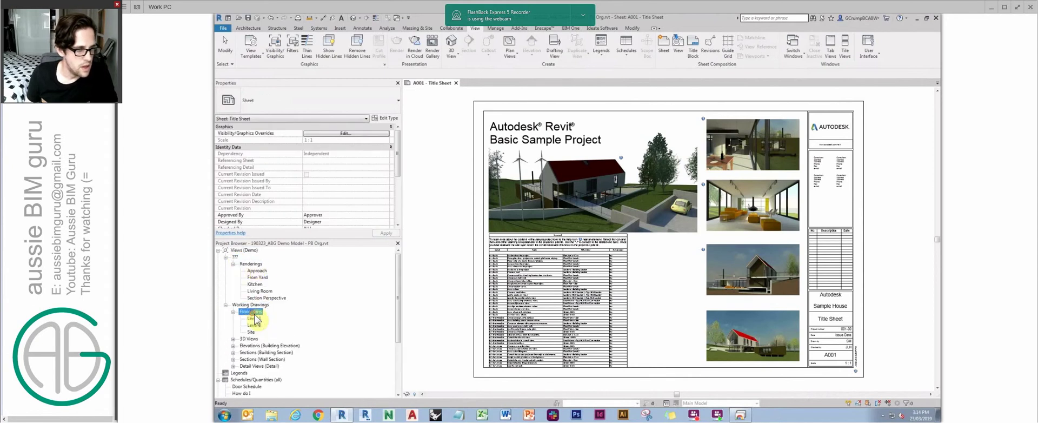
Step: Change floor plan Level 1's Phase to Learning Content in Properties
click(255, 318)
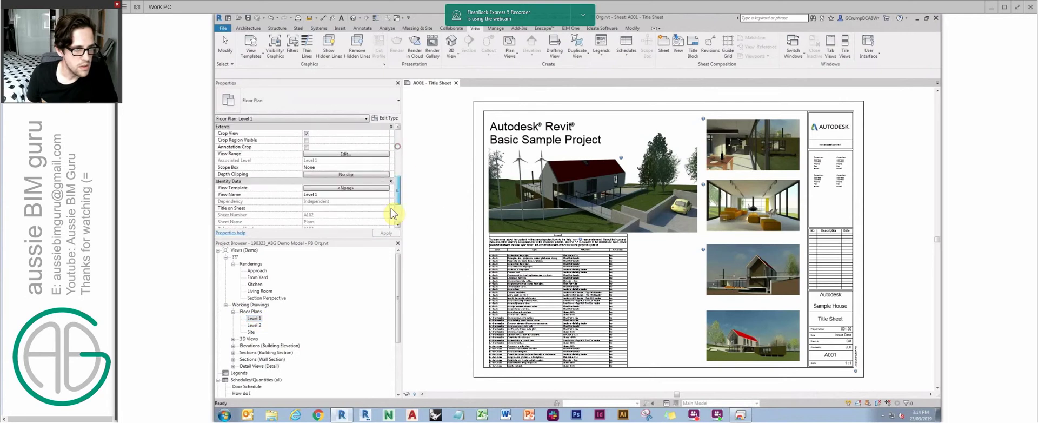
scroll(393, 213, down, 3)
click(388, 194)
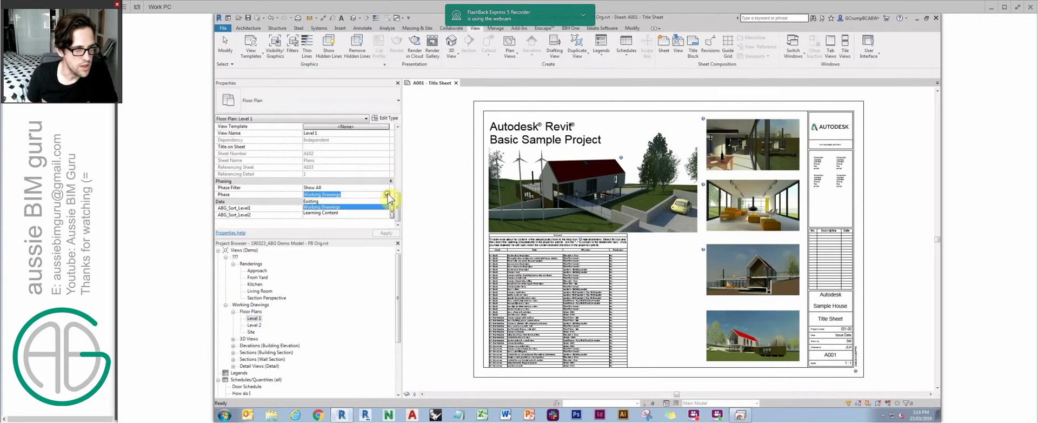
click(322, 283)
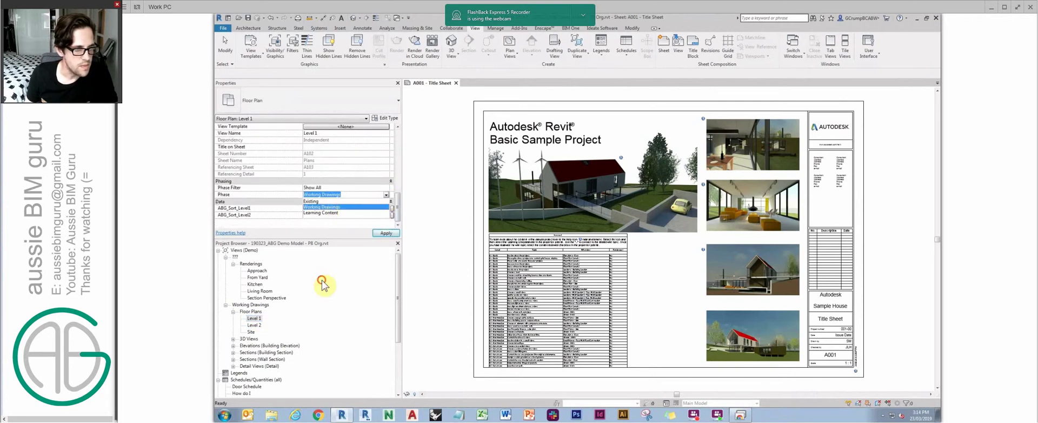
click(254, 319)
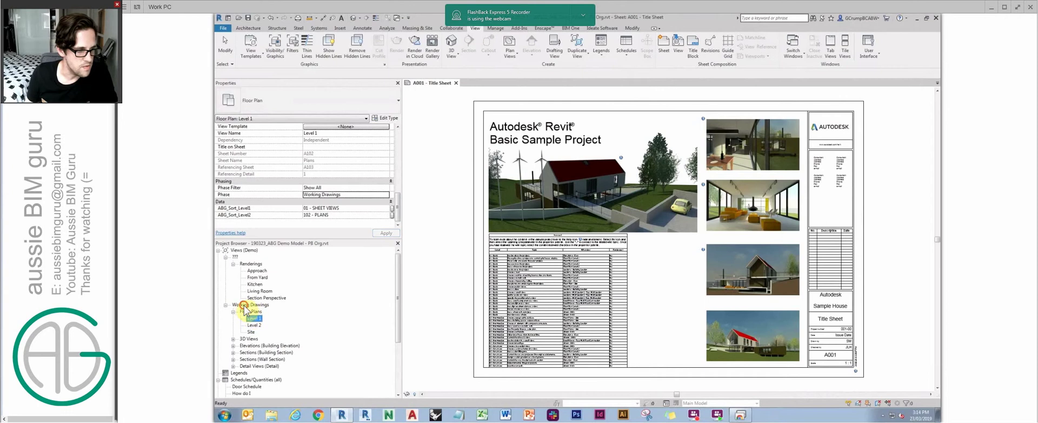
click(237, 305)
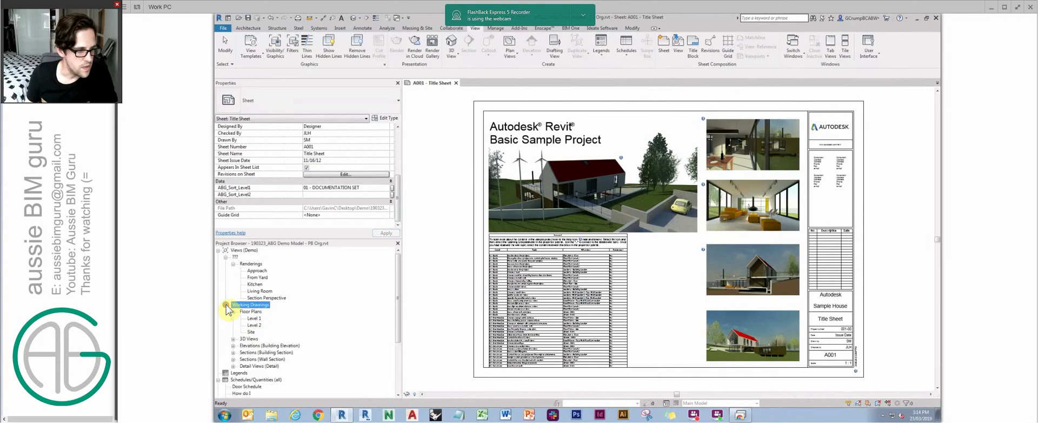
click(253, 318)
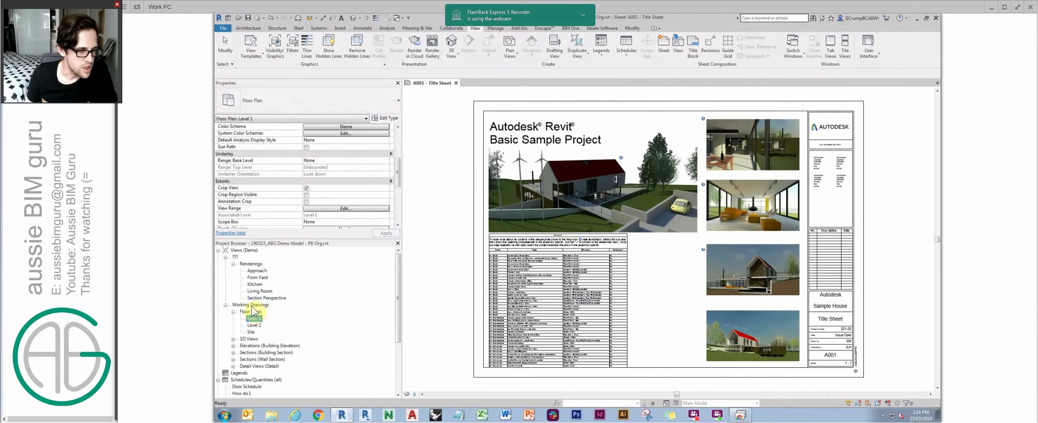
drag(399, 171, 394, 221)
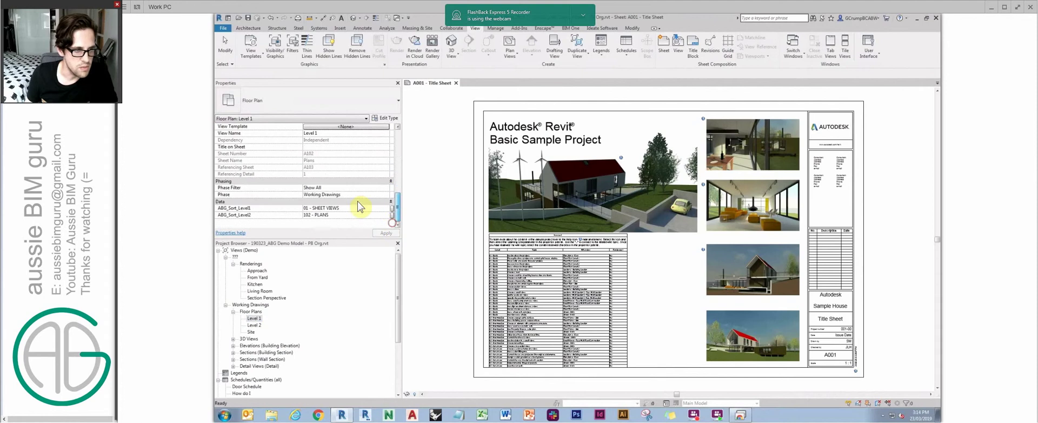
click(387, 196)
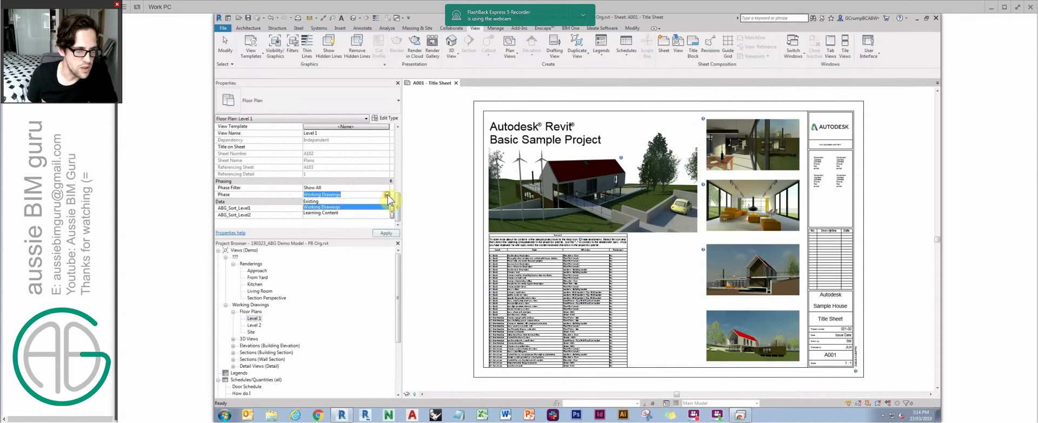
click(254, 319)
click(385, 195)
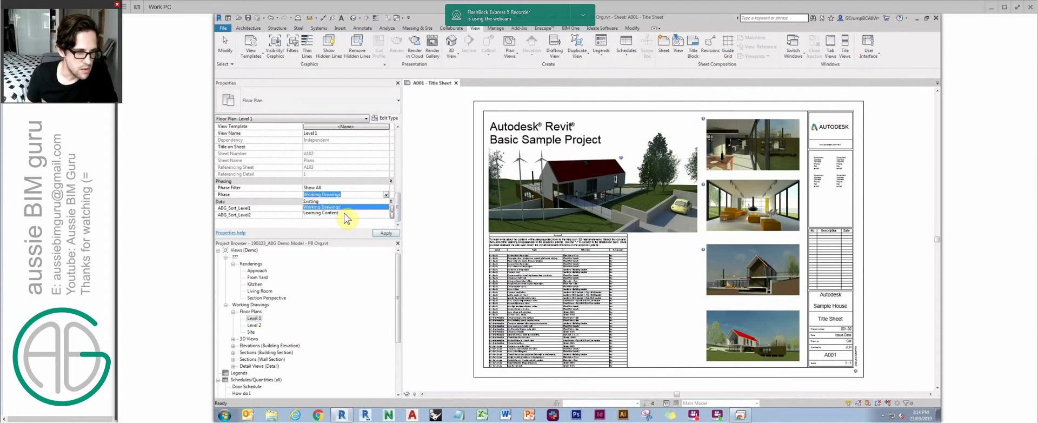
click(373, 215)
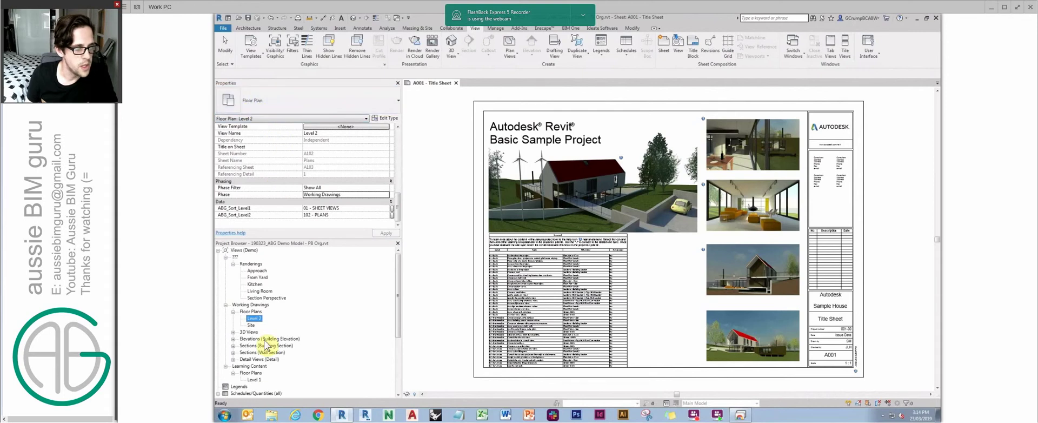
Step: Duplicate the Floor Plan view type as 'Floor Plan 2' and assign it to Level 2
click(273, 99)
click(271, 99)
click(383, 118)
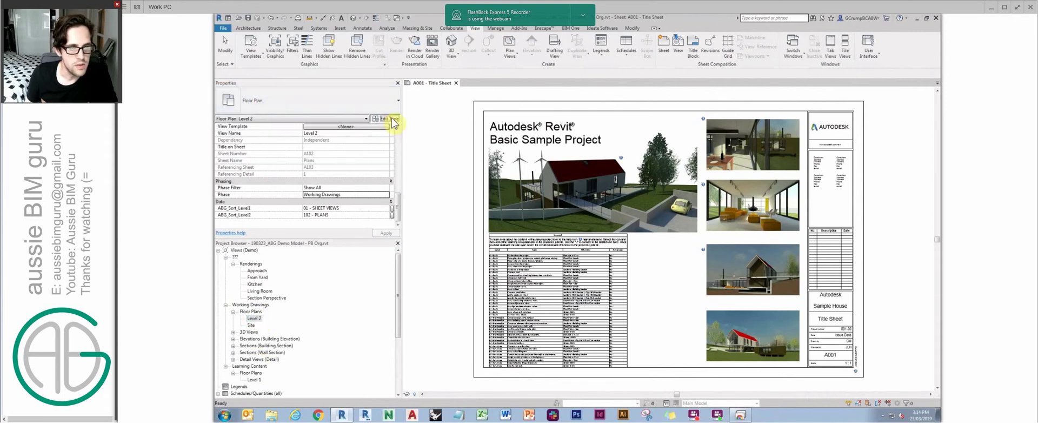
click(786, 177)
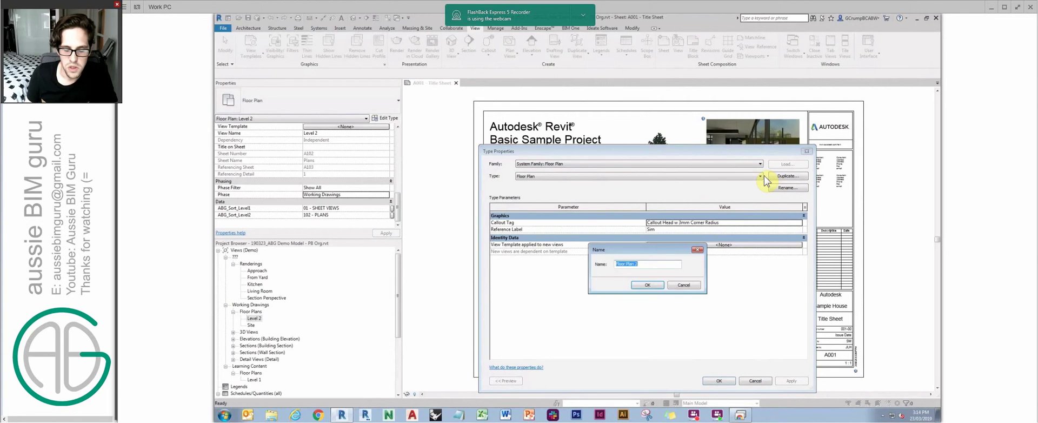
key(Return)
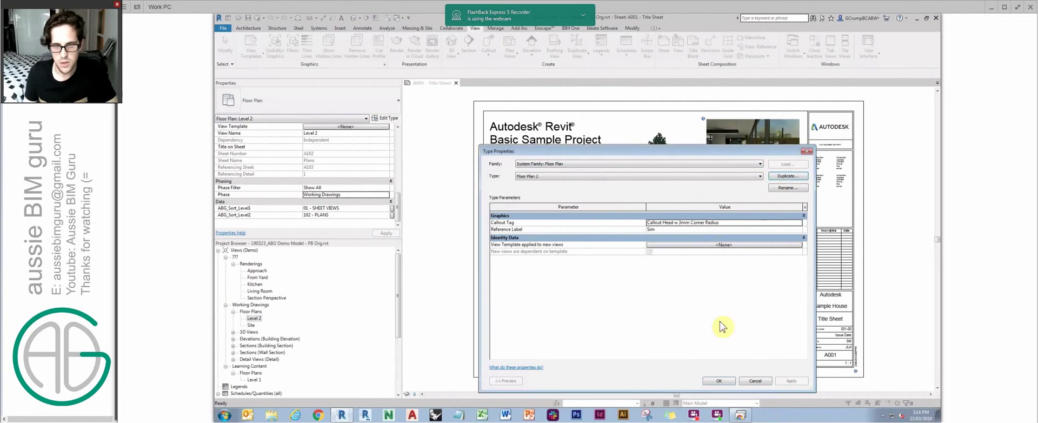
click(718, 381)
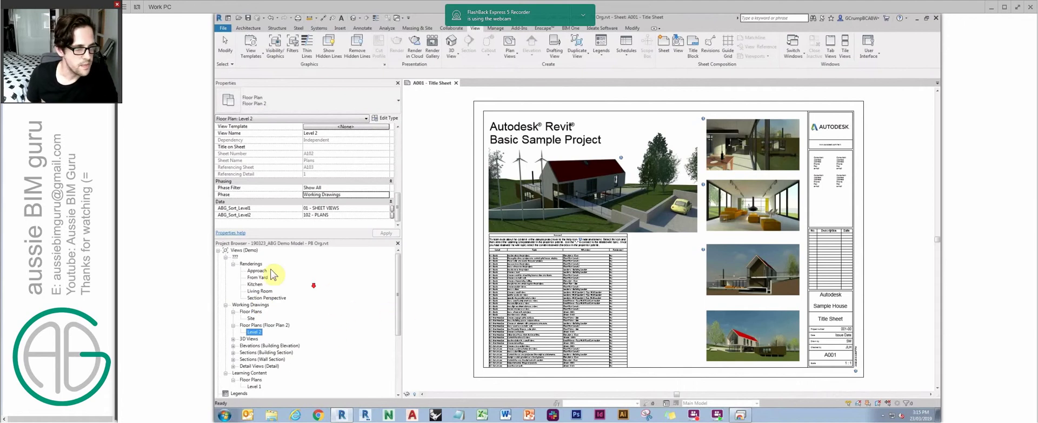
Step: Select Sheets (all), advance the slides to 'Sheet Browser Sorting', and return to Revit
scroll(276, 268, down, 1)
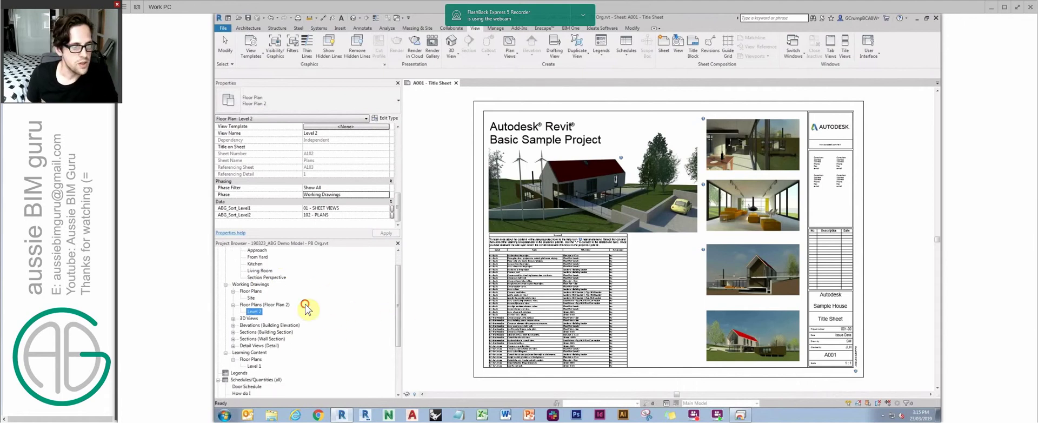
scroll(290, 295, down, 4)
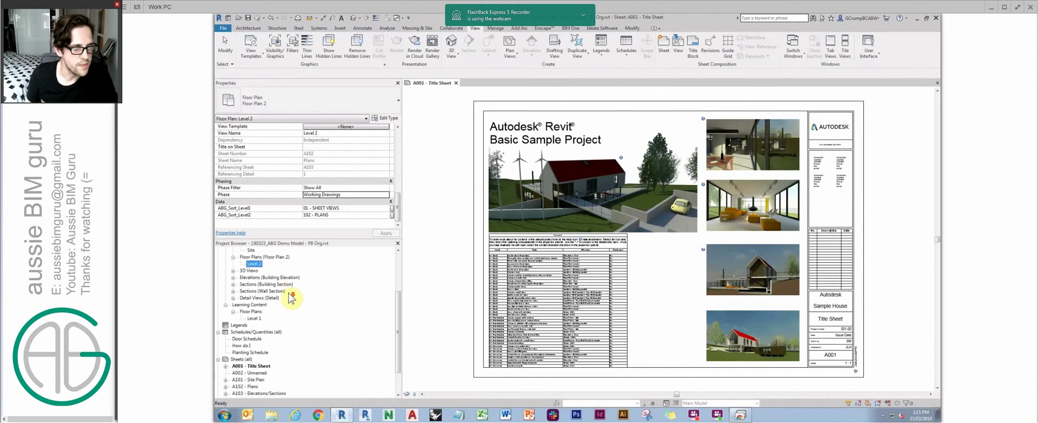
click(249, 331)
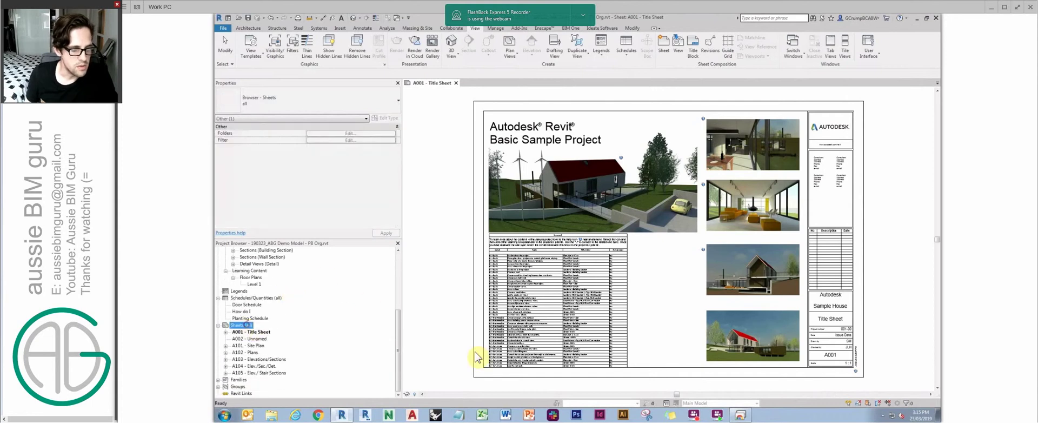
key(alt+Tab)
click(541, 285)
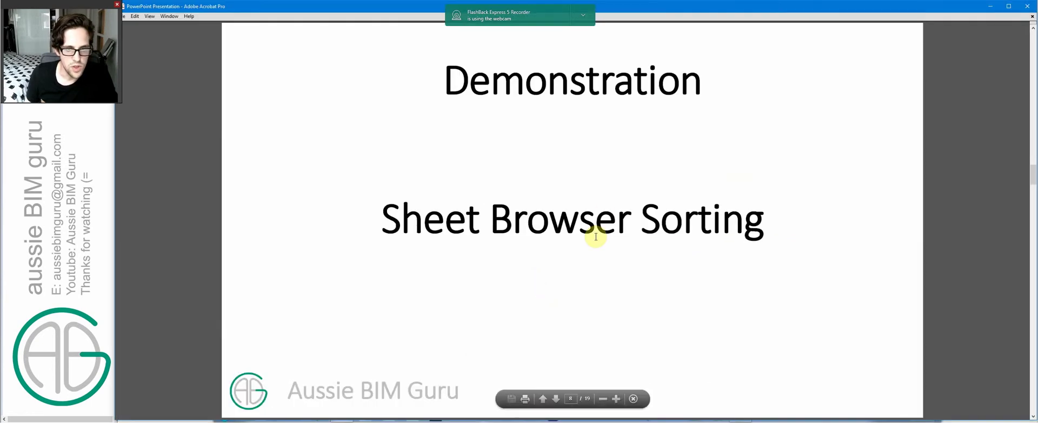
key(alt+Tab)
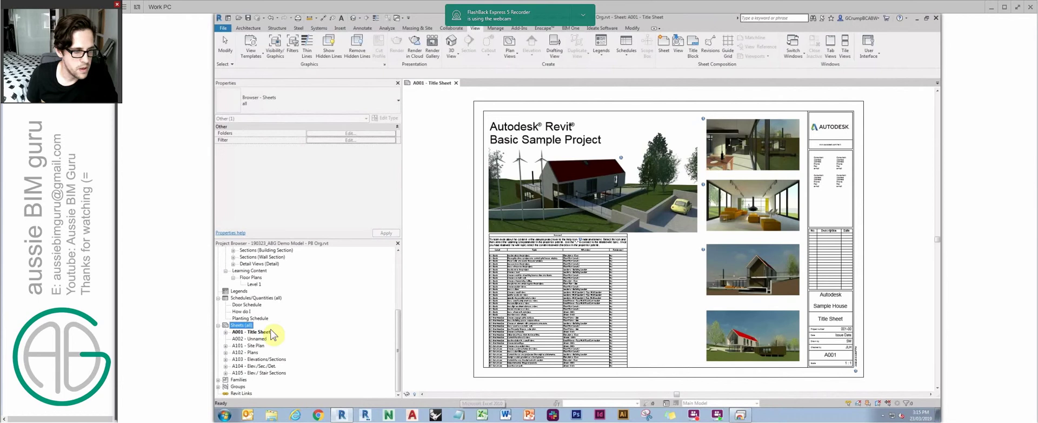
Step: Create a new sheet browser organization named 'Demo' from the Sheets (all) context menu
click(241, 325)
right_click(246, 326)
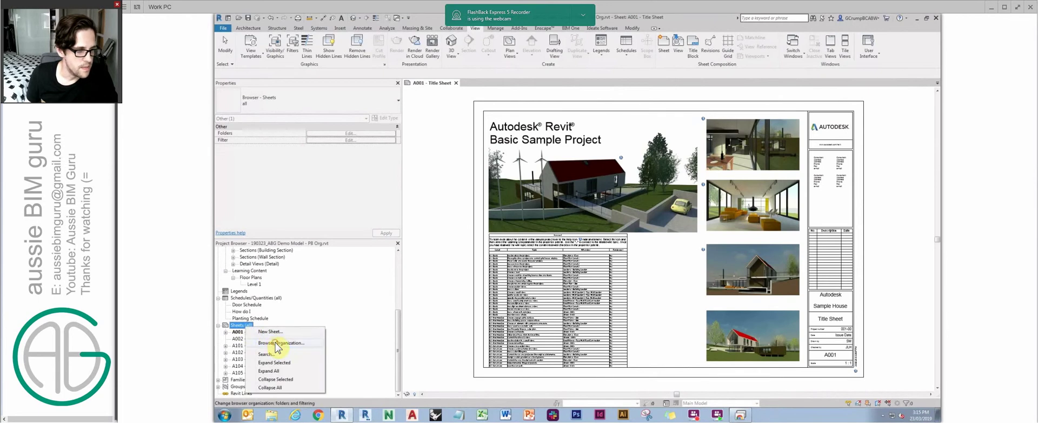
click(278, 342)
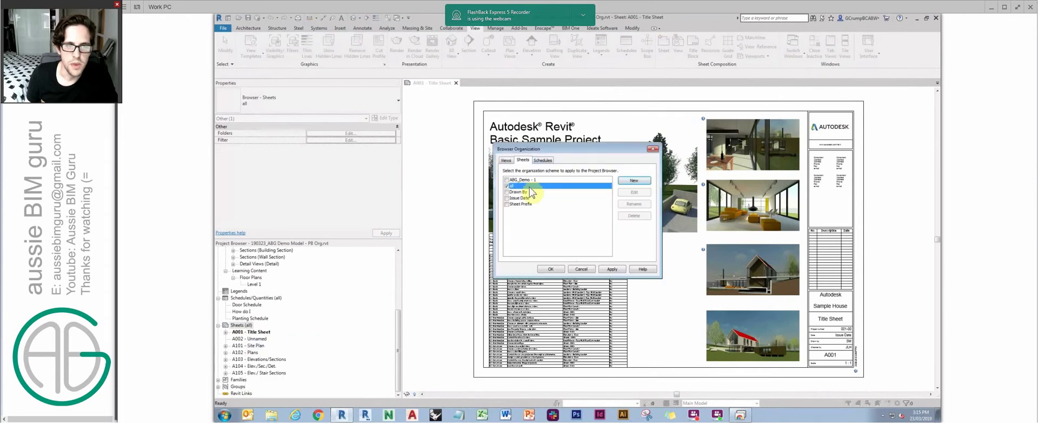
click(634, 183)
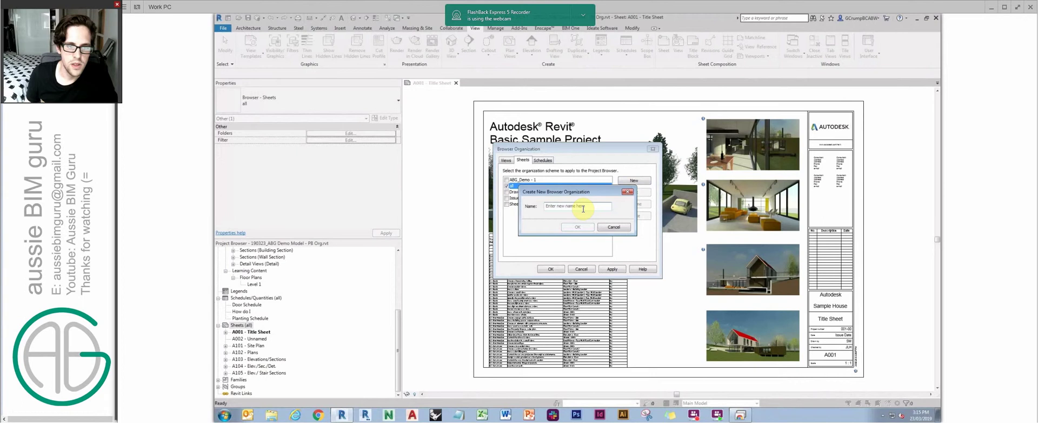
text(Demo)
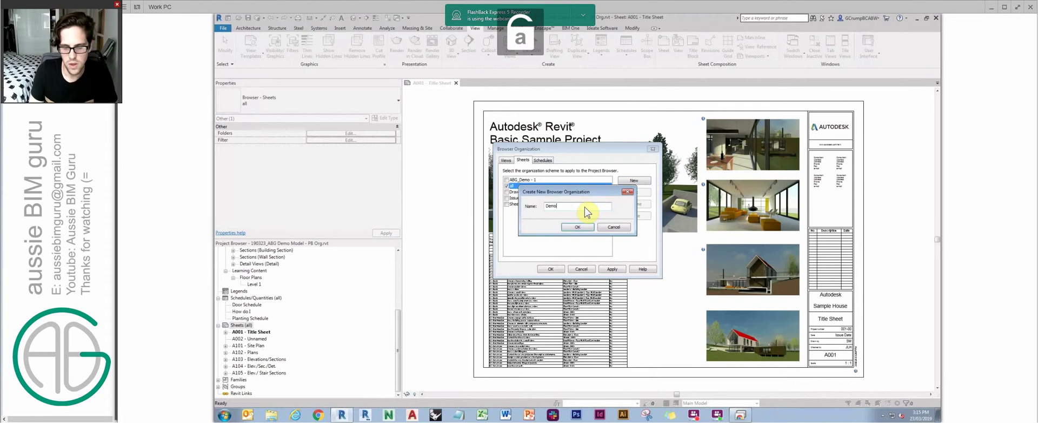
click(589, 226)
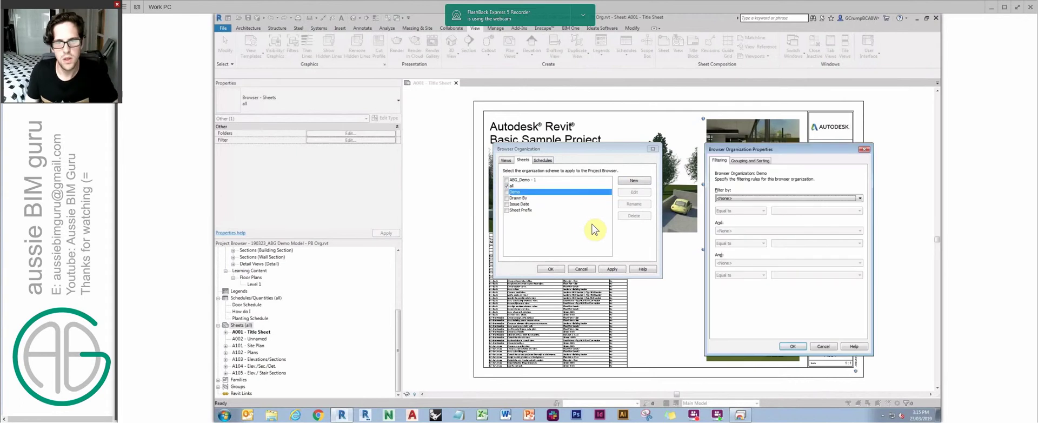
Step: Leave the filter empty and set the Demo sheet organization to group by Approved By
click(745, 196)
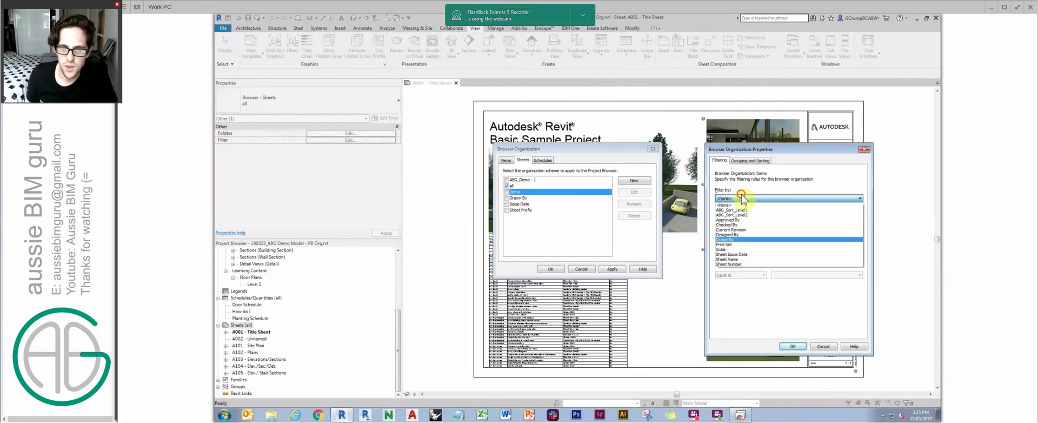
click(742, 198)
click(750, 161)
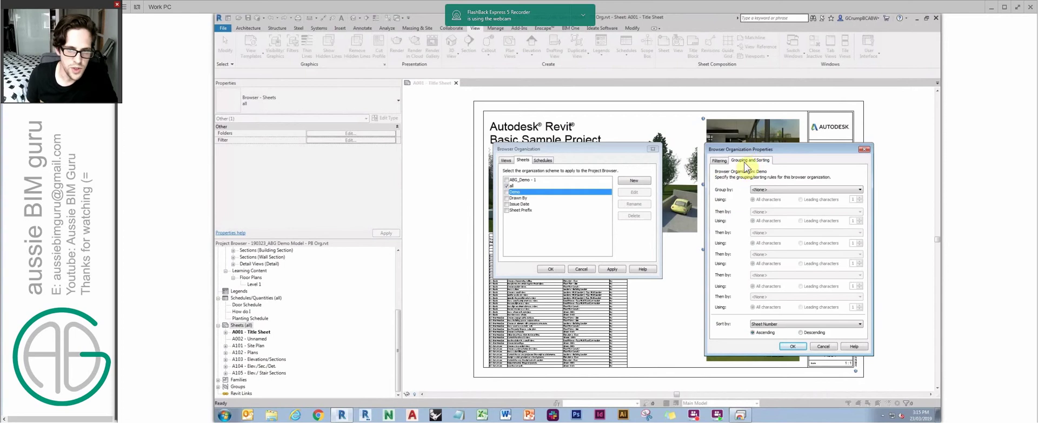
click(774, 190)
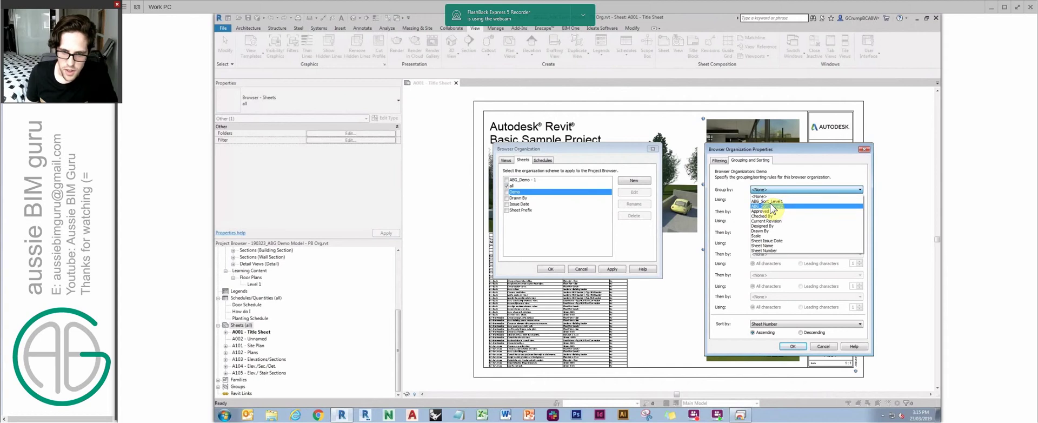
click(753, 167)
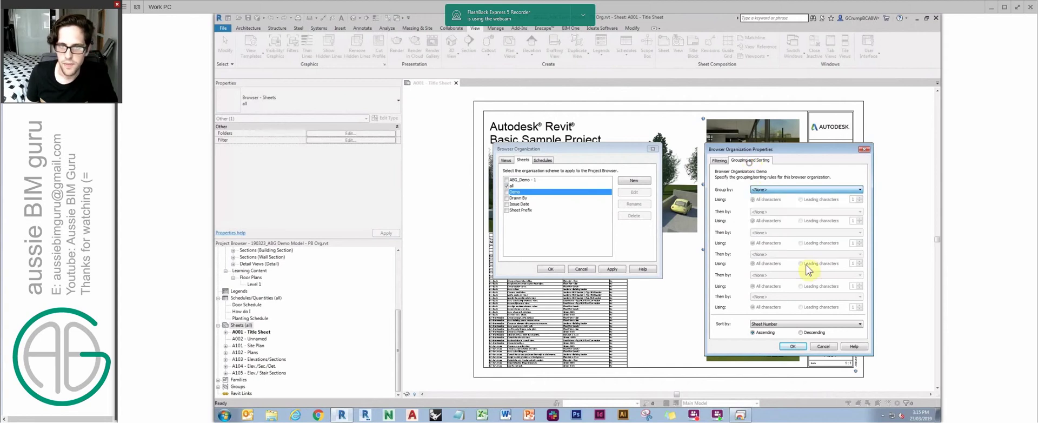
click(773, 188)
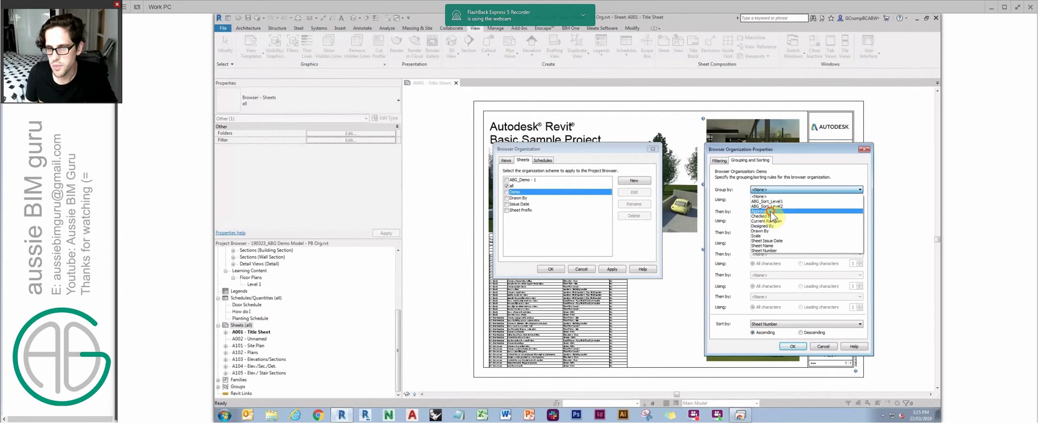
click(766, 211)
Step: Make Demo the active sheet organization and expand the Approver group
click(794, 346)
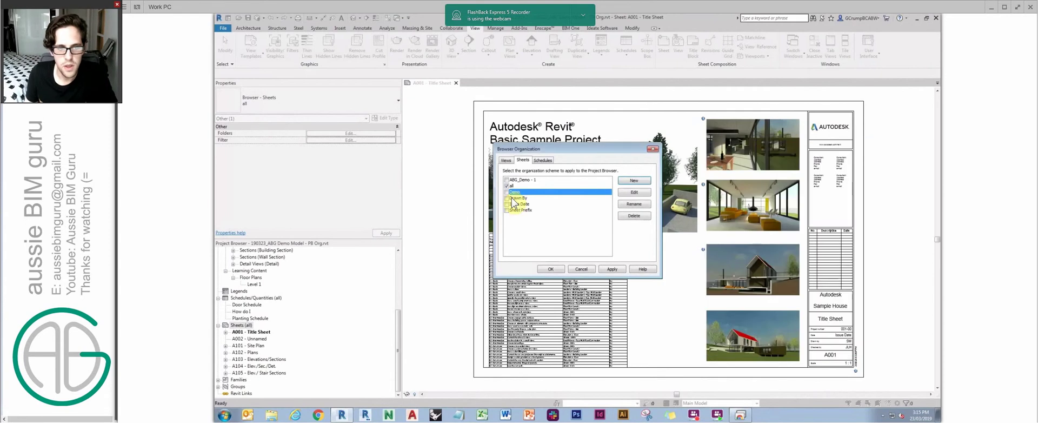
click(507, 192)
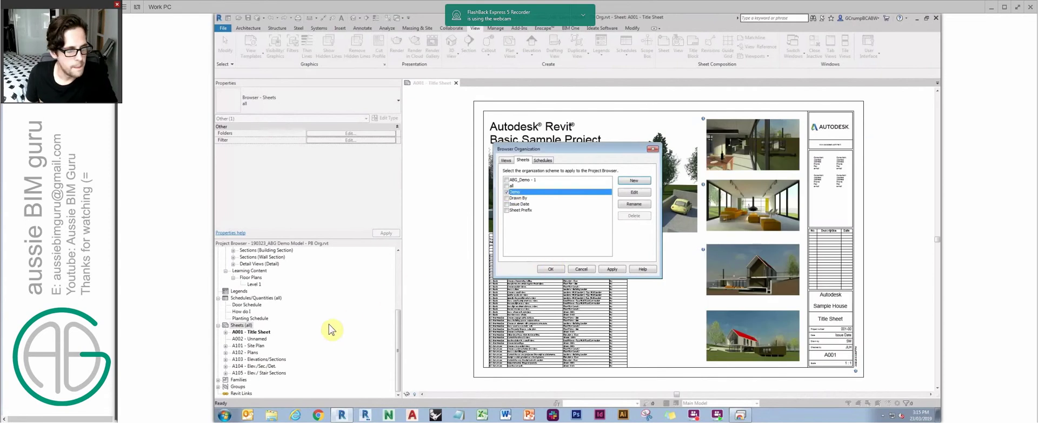
click(552, 269)
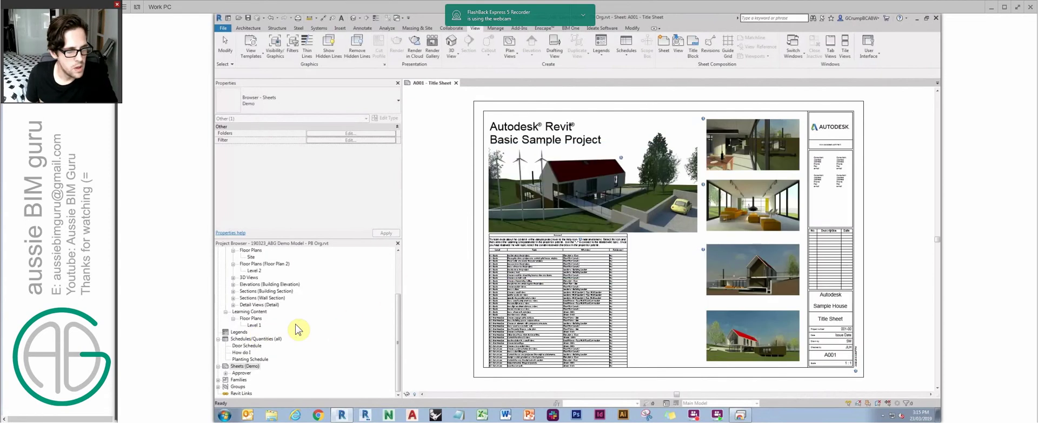
double_click(241, 372)
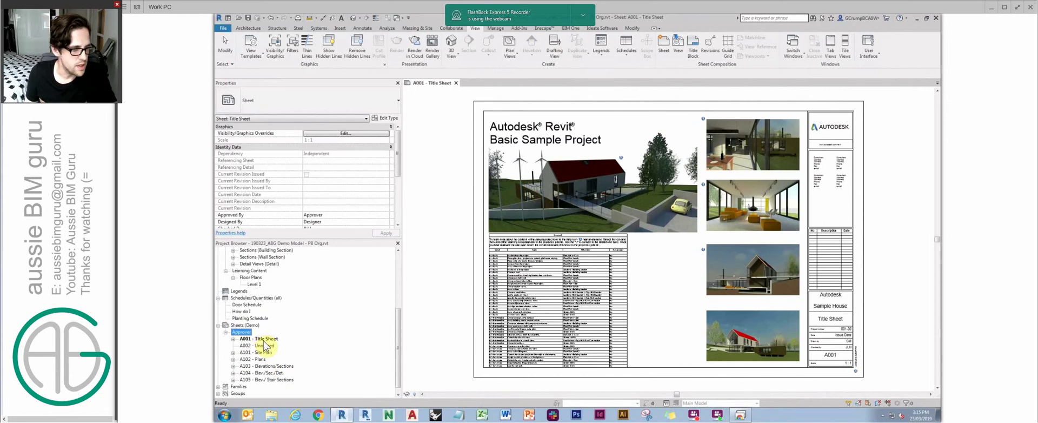
Step: Select sheets A001 through A102 and set their Approved By to 1
click(264, 340)
shift+click(254, 359)
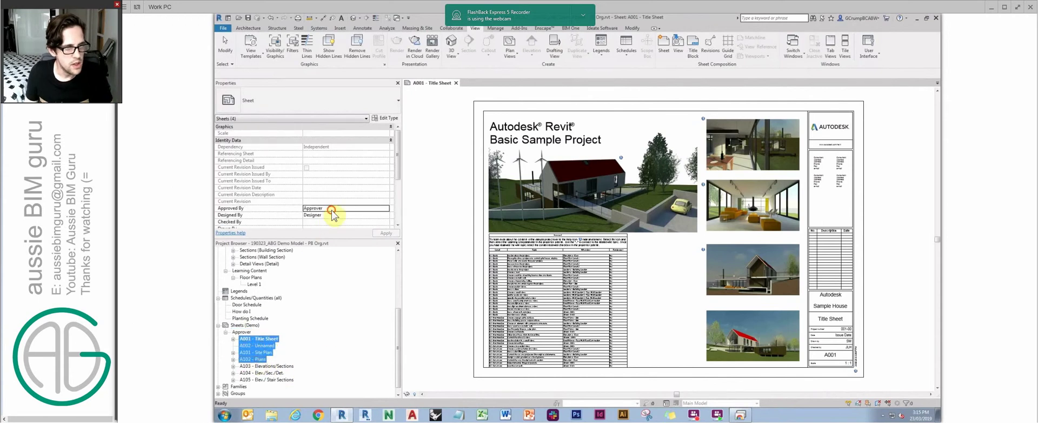
text(1)
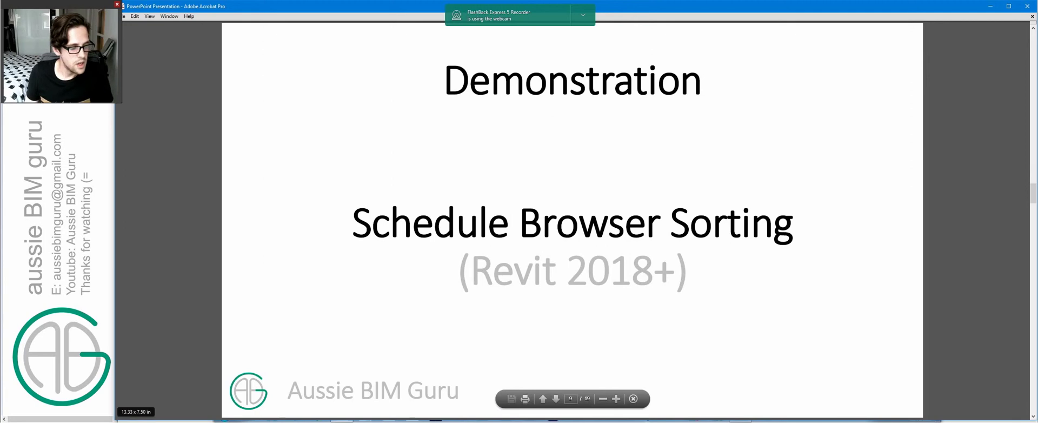
mouse_move(173, 419)
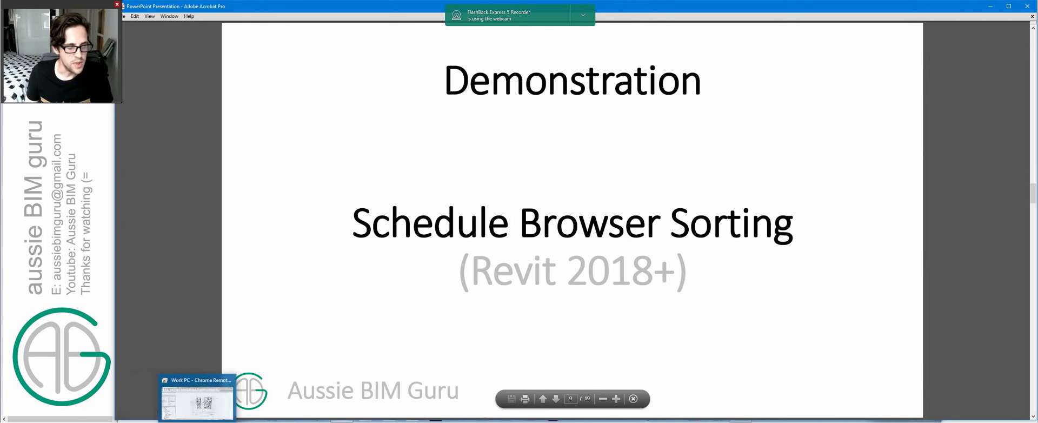
click(202, 396)
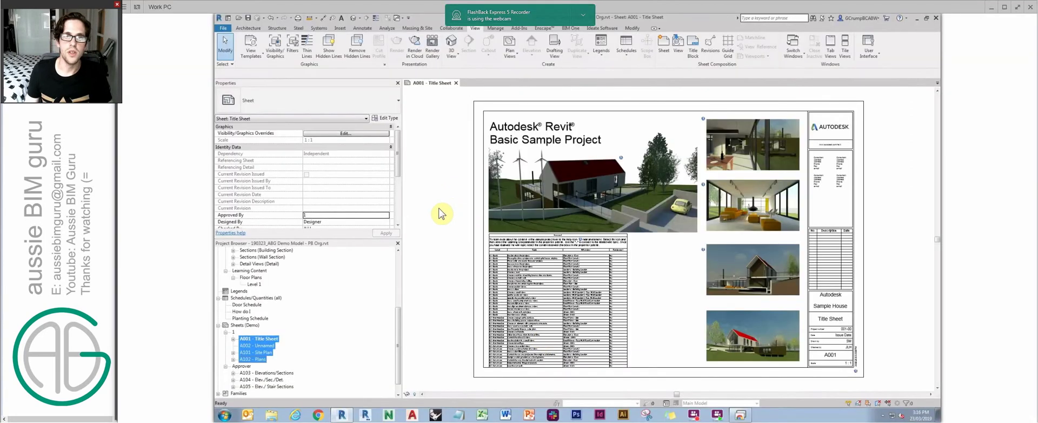
Step: Finish the sheets edit and start a new schedule browser organization named DEMO
click(332, 297)
click(258, 298)
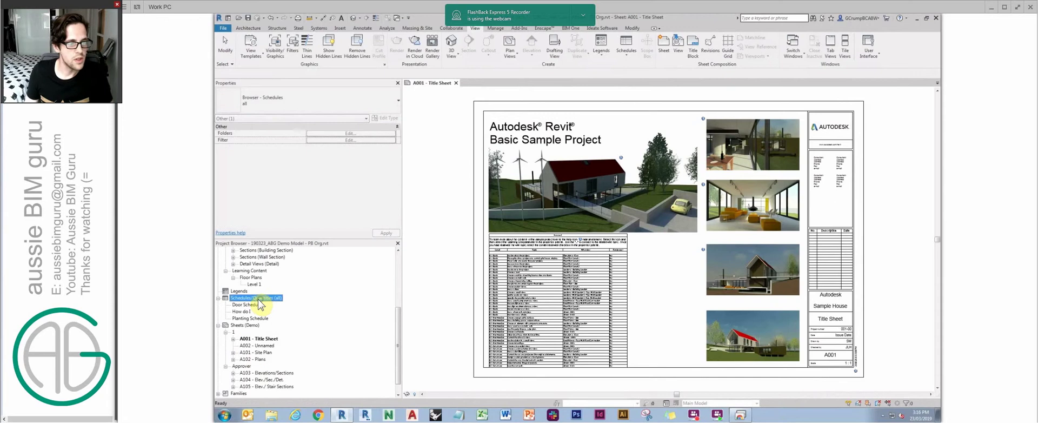
right_click(259, 298)
click(295, 357)
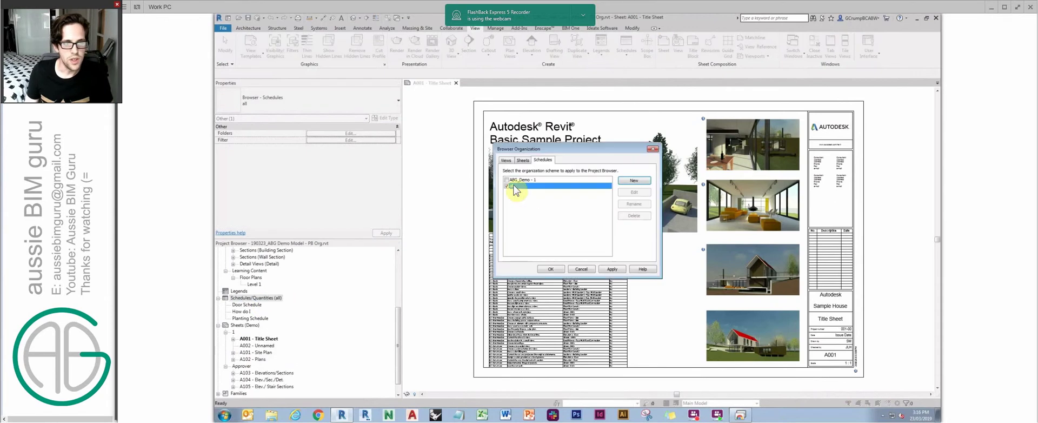
click(627, 182)
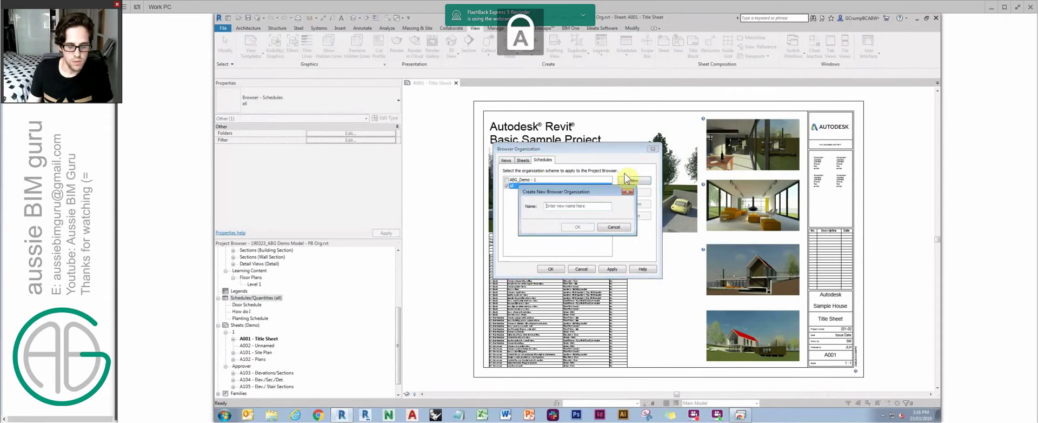
text(DEMO)
key(Return)
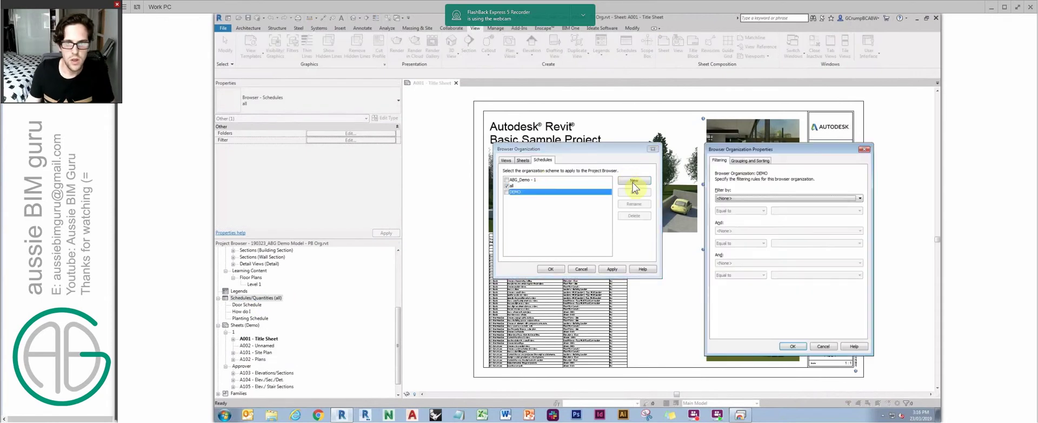
Step: Inspect DEMO's Group by parameter options, then cancel the browser organization without saving
click(757, 160)
click(784, 190)
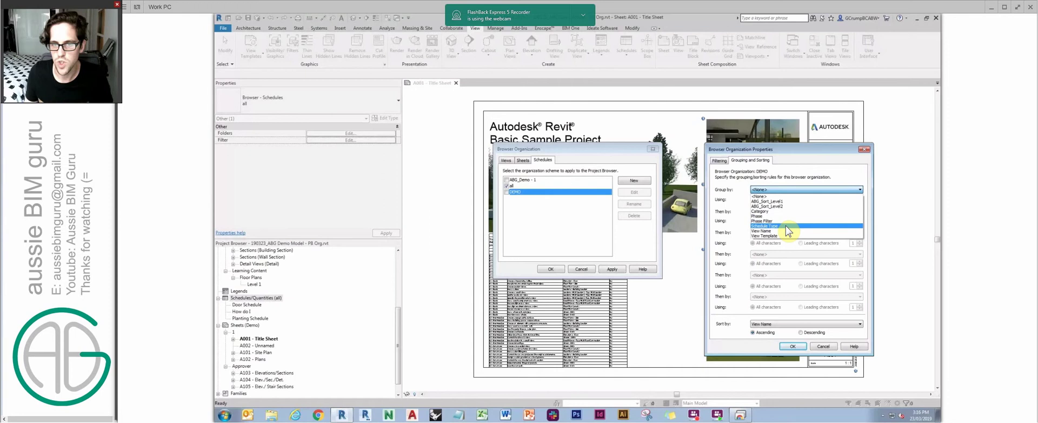
key(Escape)
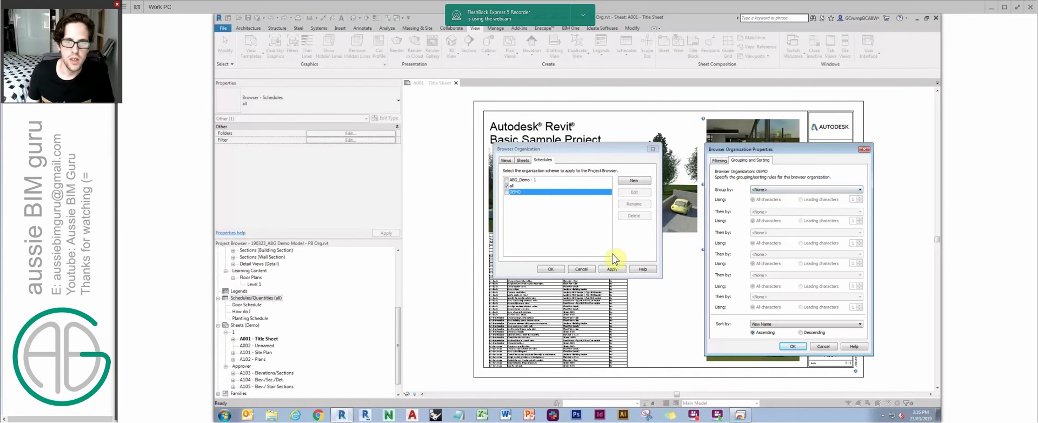
key(Escape)
click(582, 270)
Step: Advance the slides to Sorting Parameters and return to the other project's floor plan
key(alt+Tab)
key(Right)
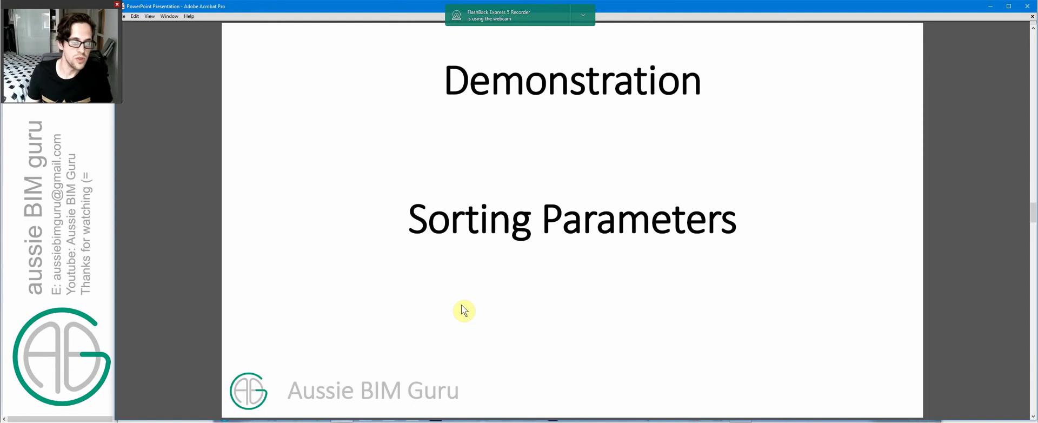
key(alt+Tab)
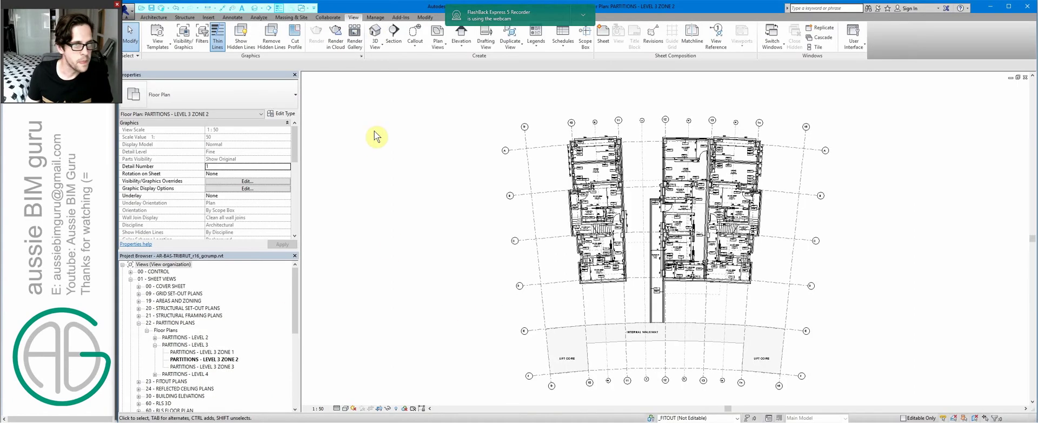
Step: Review the other project's Project Parameters list, including R_Identifier1, after dismissing save and sync reminders
click(375, 18)
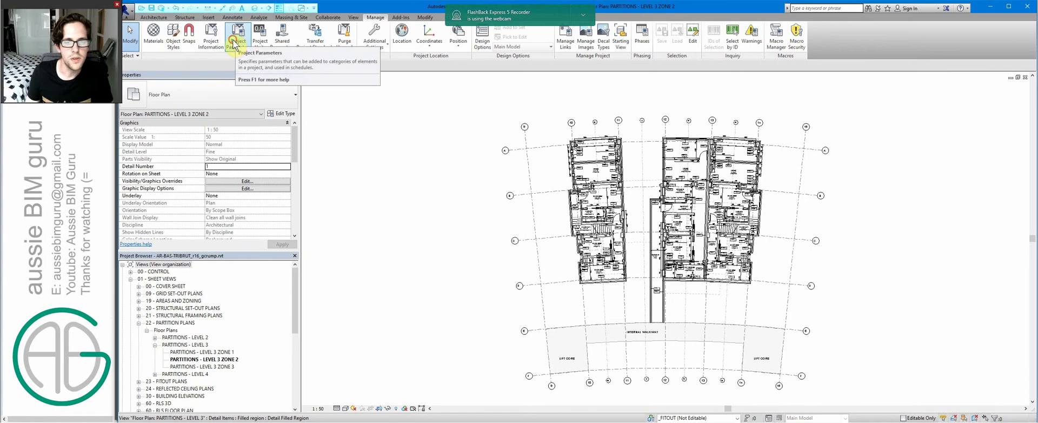
key(Escape)
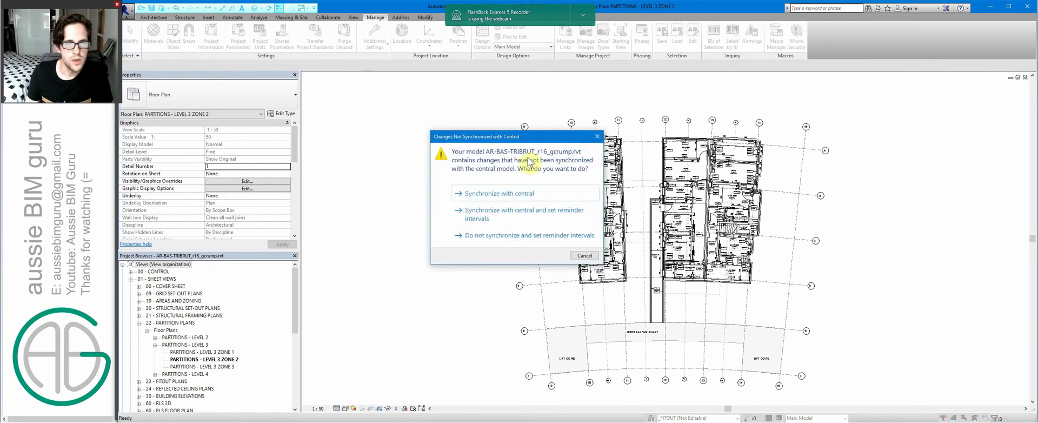
key(Escape)
drag(589, 183, 589, 183)
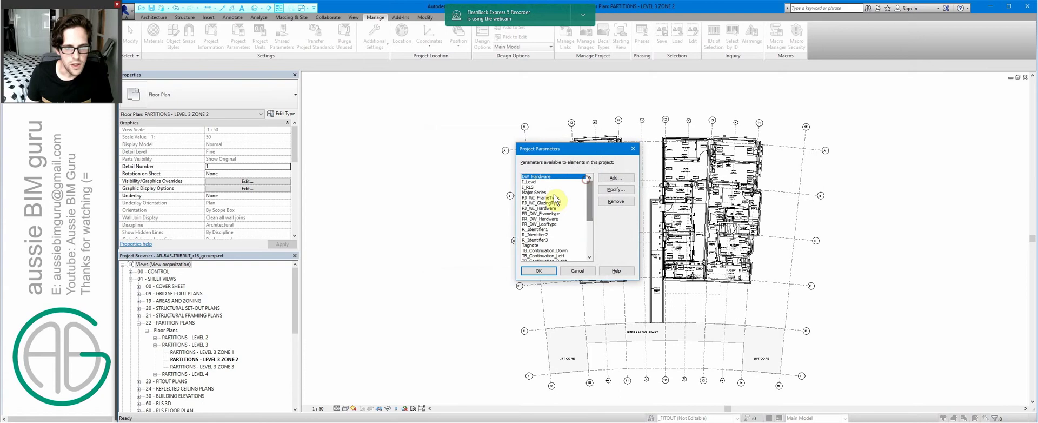
click(546, 229)
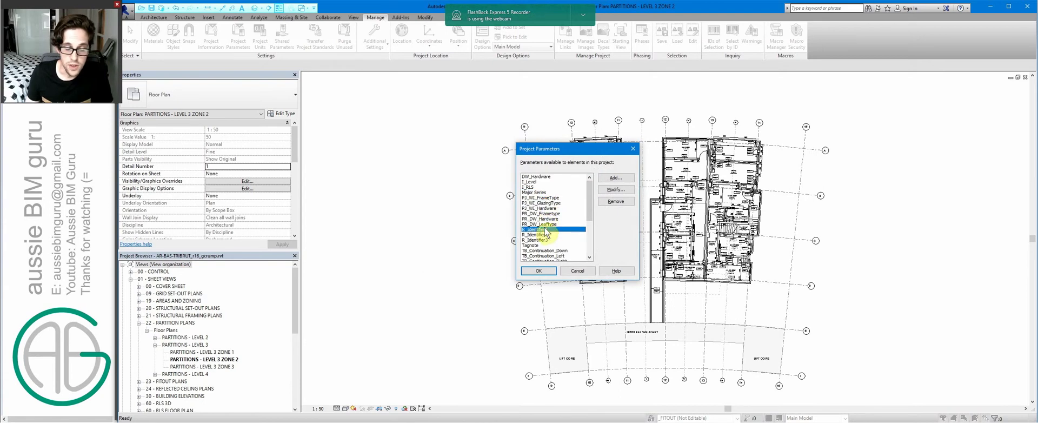
key(Escape)
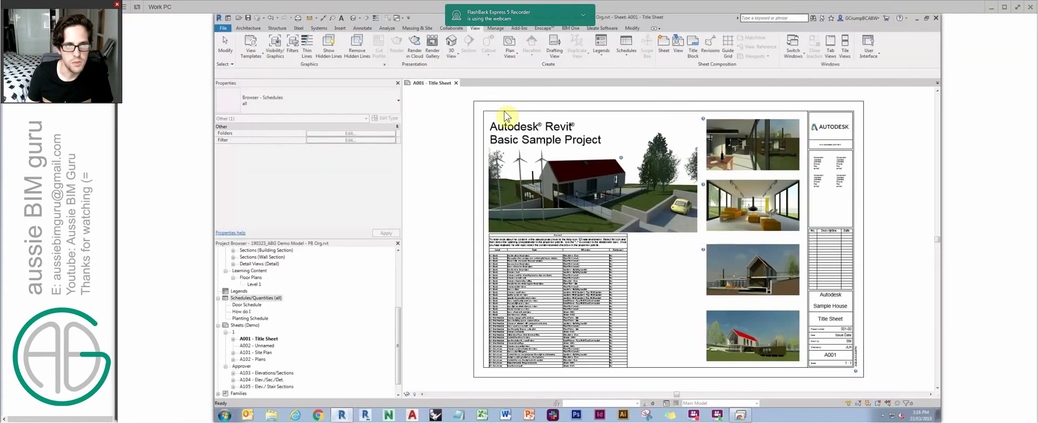
Step: Add a new project parameter based on the shared parameter ABG_Sort_Level3
click(462, 165)
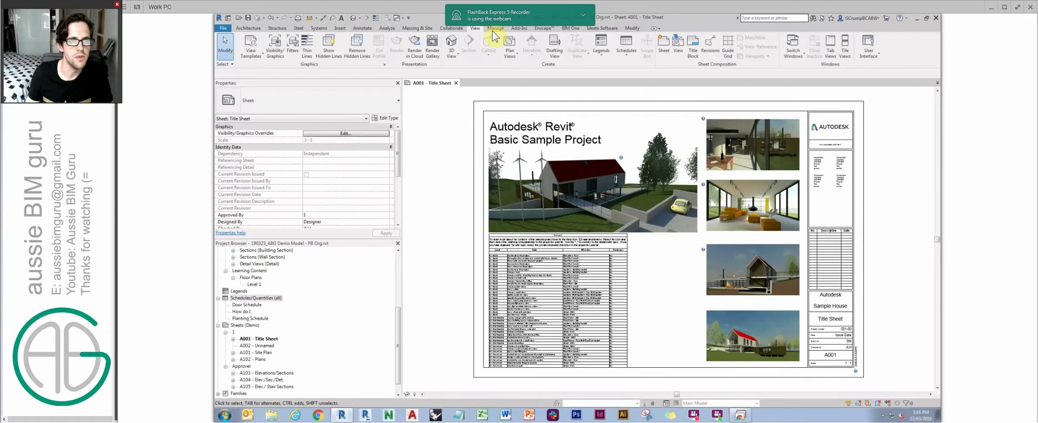
click(495, 27)
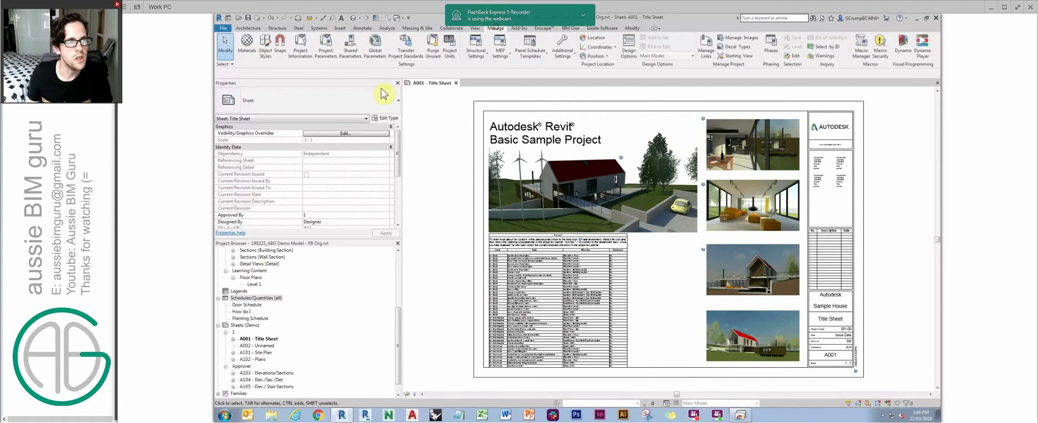
click(325, 45)
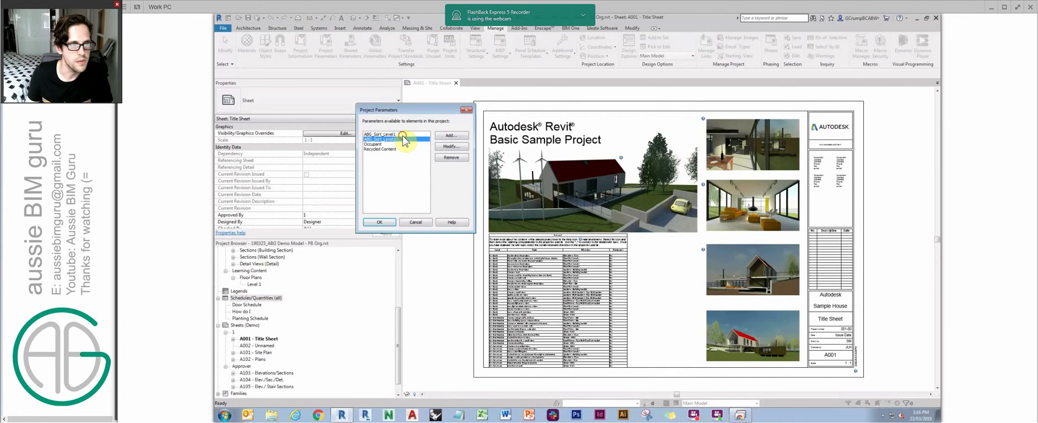
click(449, 136)
drag(378, 74, 648, 94)
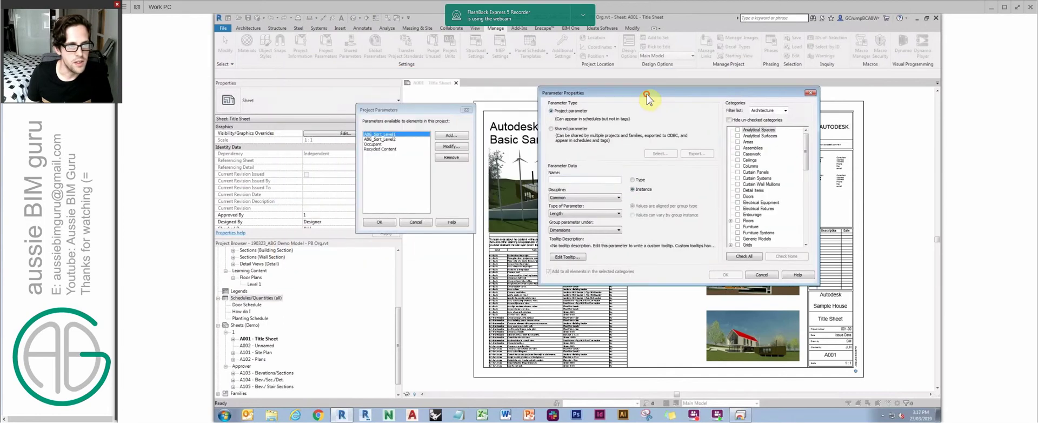
click(561, 131)
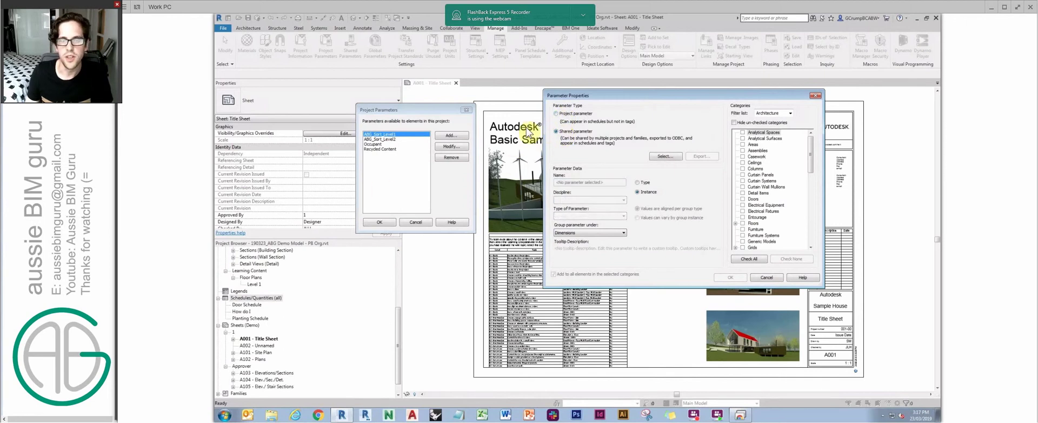
click(664, 156)
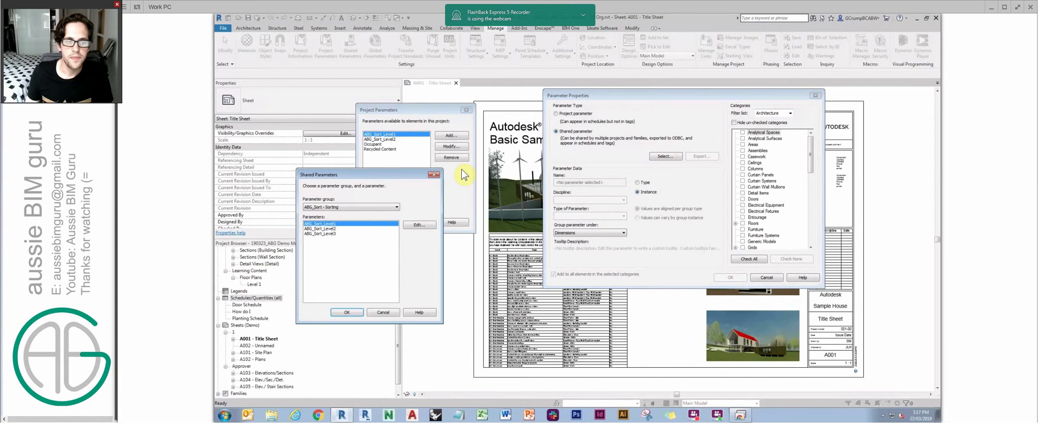
click(333, 233)
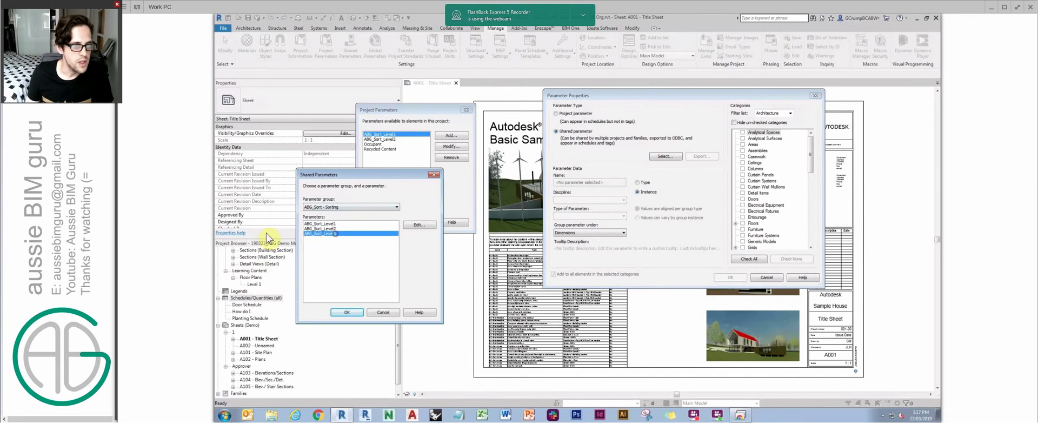
click(342, 313)
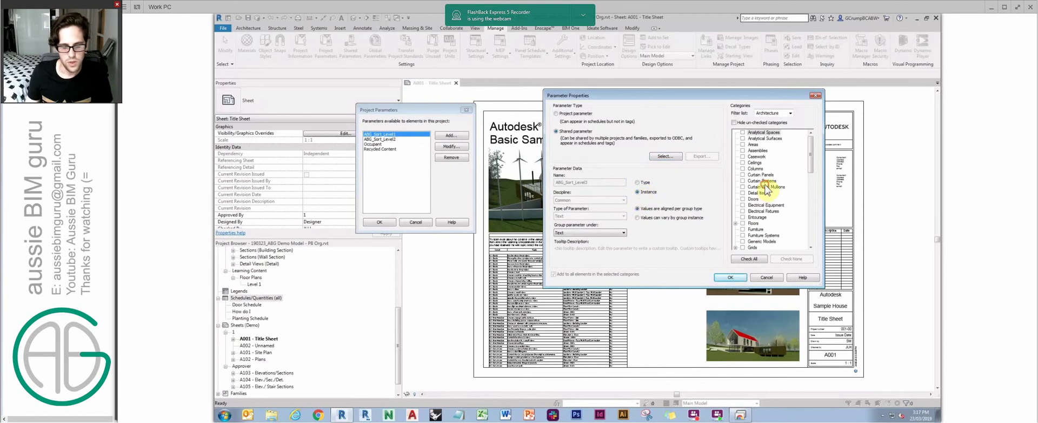
Step: Apply ABG_Sort_Level3 to Views, group it under Data, and close the parameters list
scroll(765, 190, down, 10)
click(743, 222)
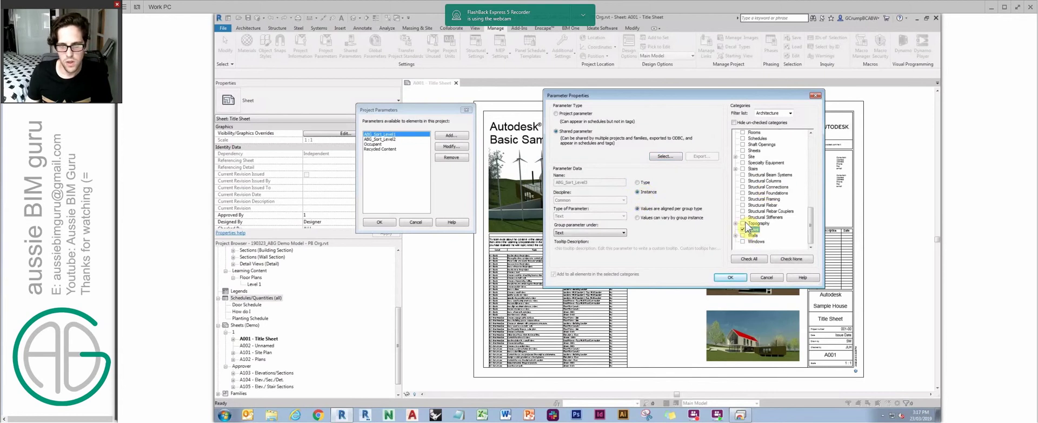
scroll(743, 167, up, 1)
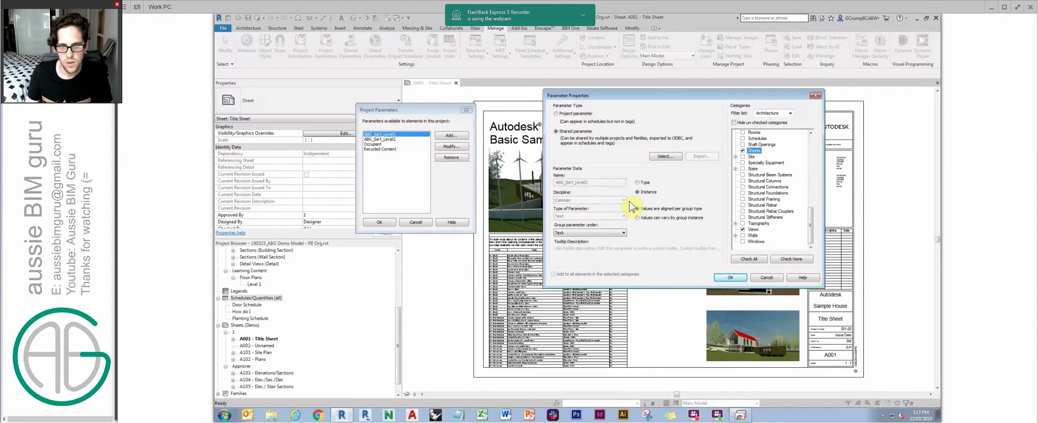
click(601, 234)
scroll(587, 254, up, 5)
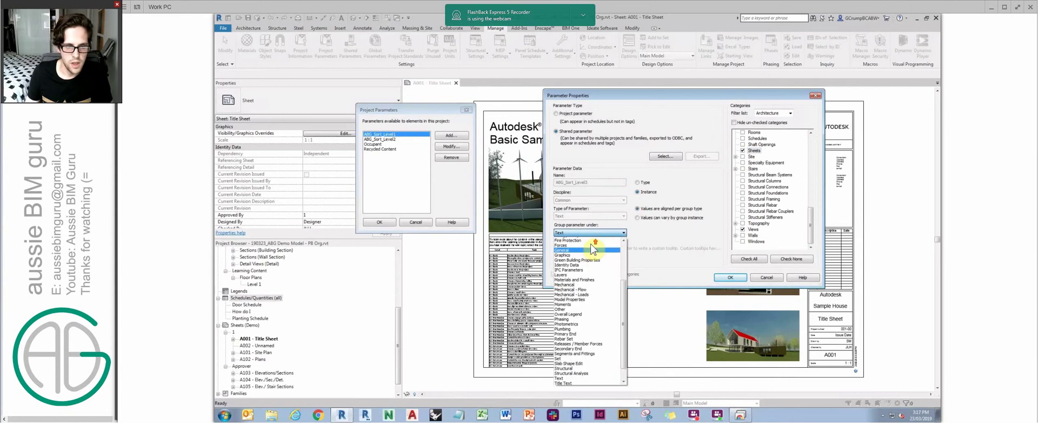
scroll(576, 250, up, 3)
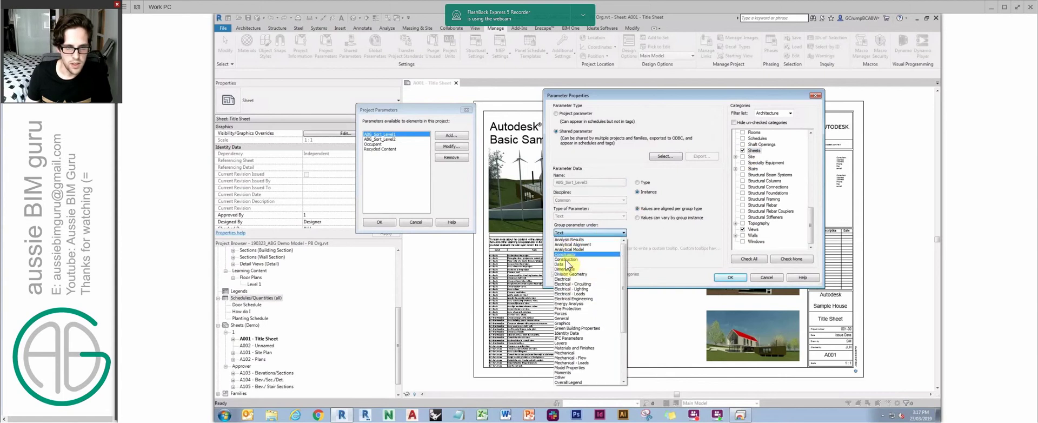
click(571, 242)
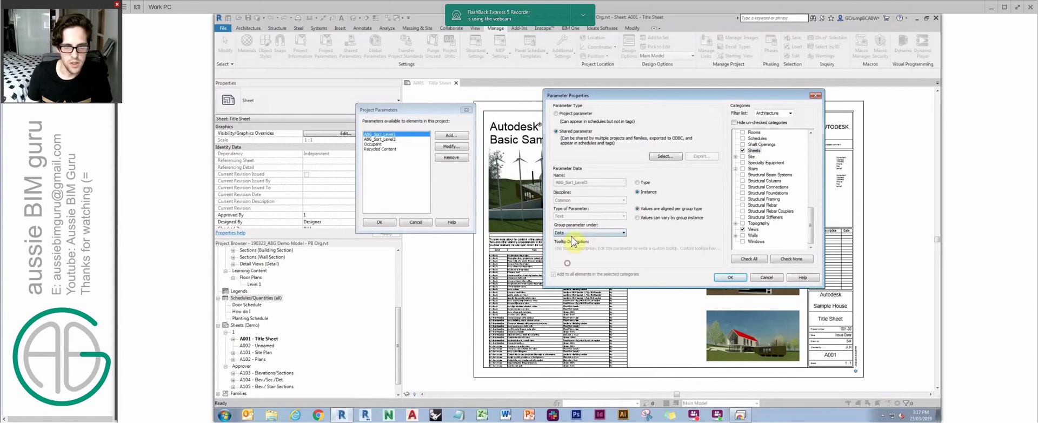
click(731, 278)
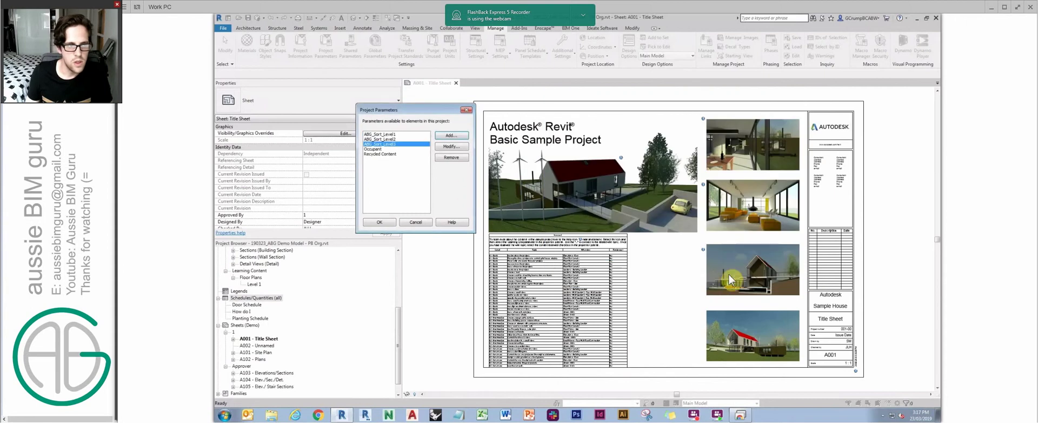
click(380, 222)
click(319, 298)
Step: Select the Level 1 floor plan to check its sort parameter values
click(316, 283)
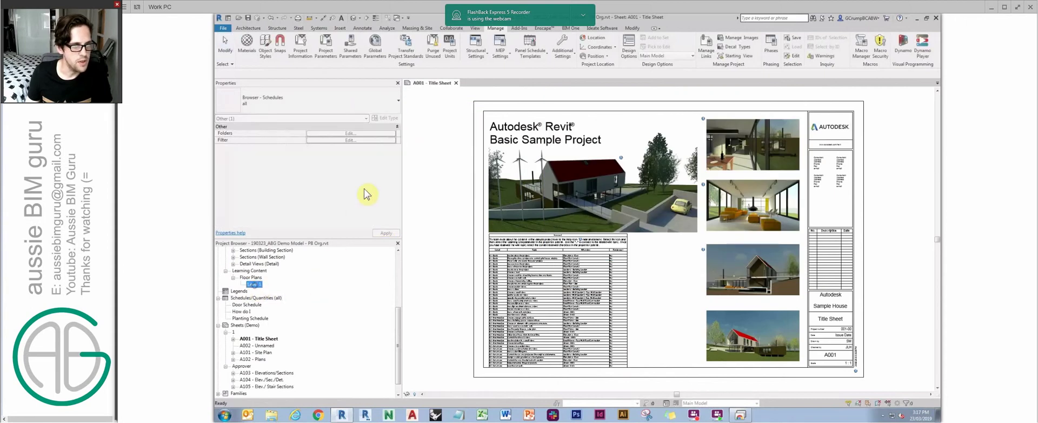
drag(397, 149, 398, 215)
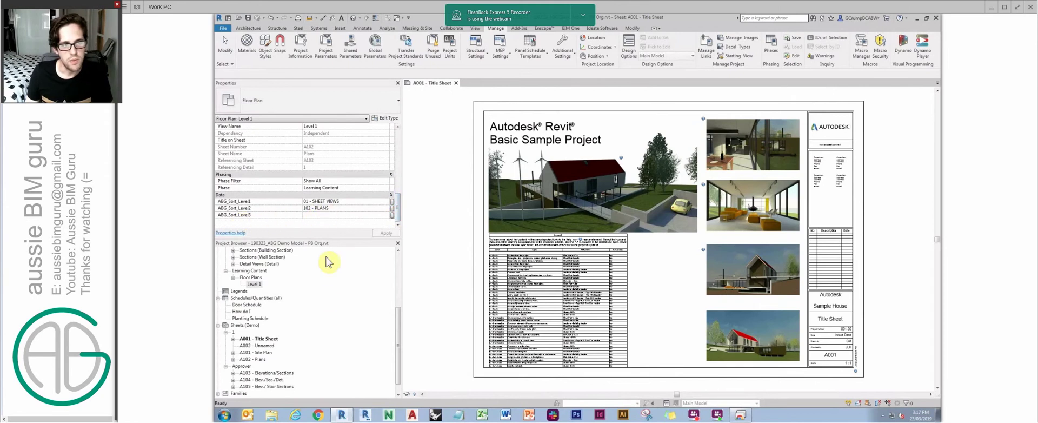
click(254, 284)
scroll(282, 295, up, 2)
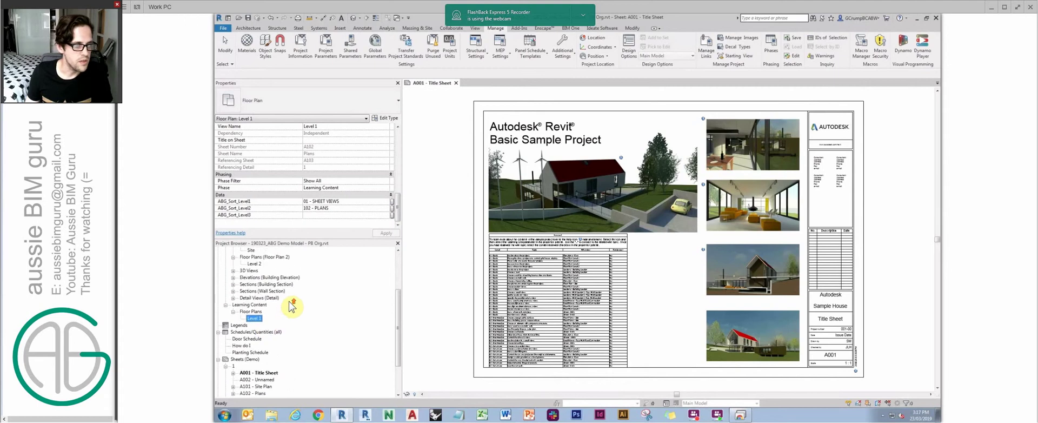
scroll(292, 306, up, 4)
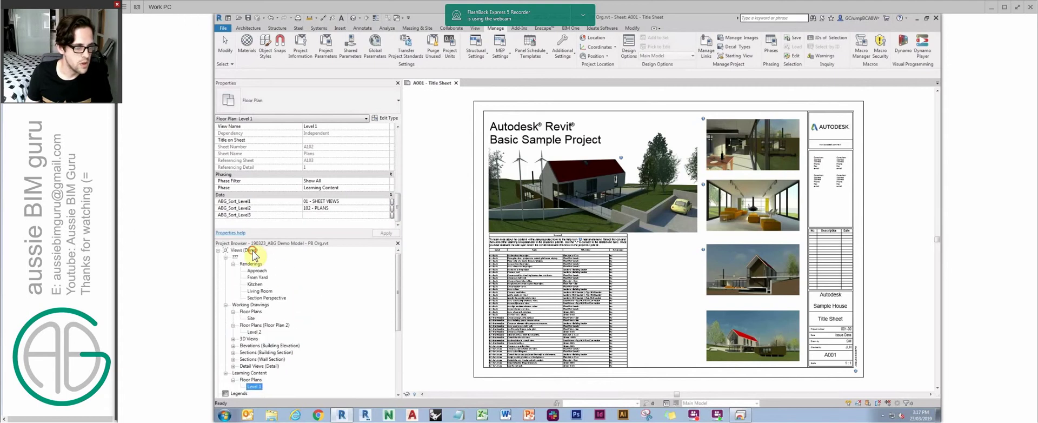
Step: Apply the ABG_Demo - 1/2/Family browser organization to Views after reviewing its grouping rules
right_click(253, 253)
click(279, 258)
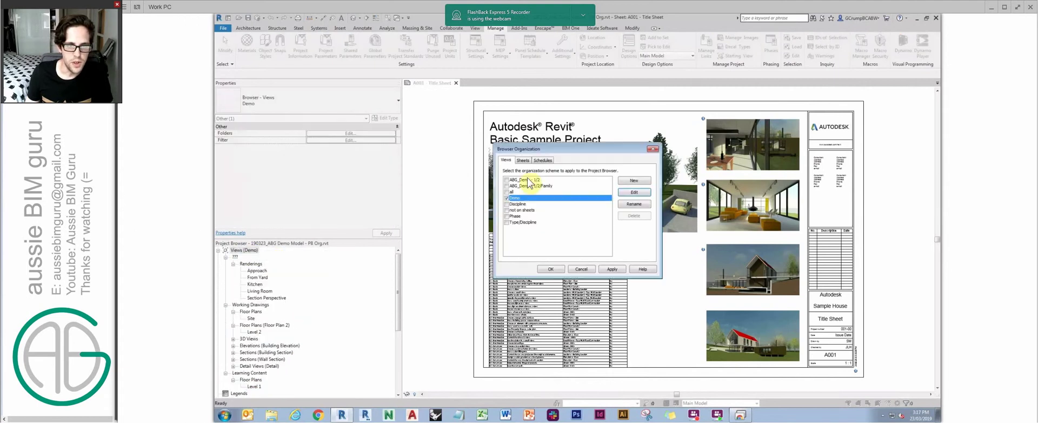
click(506, 180)
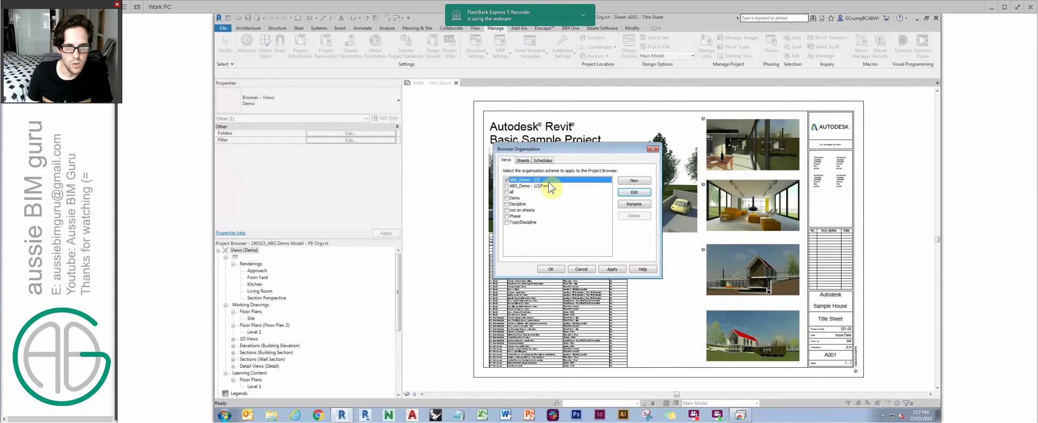
click(506, 186)
click(643, 195)
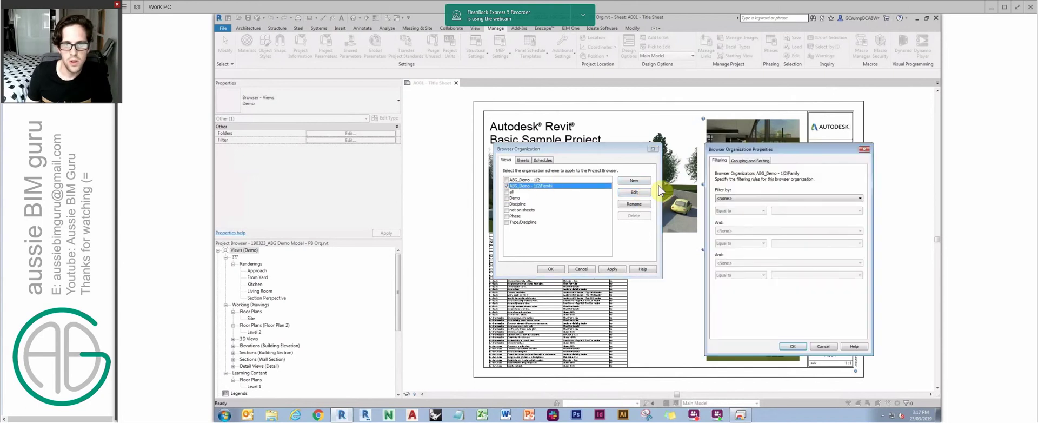
click(736, 162)
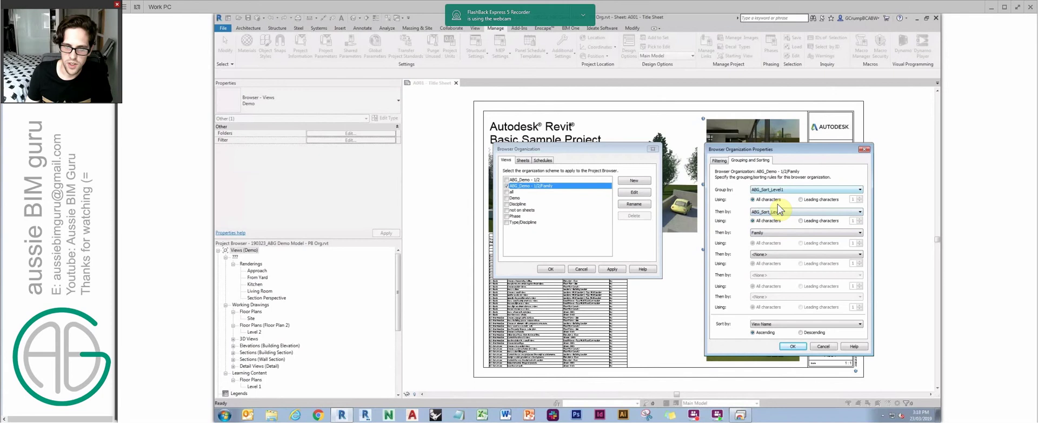
click(793, 346)
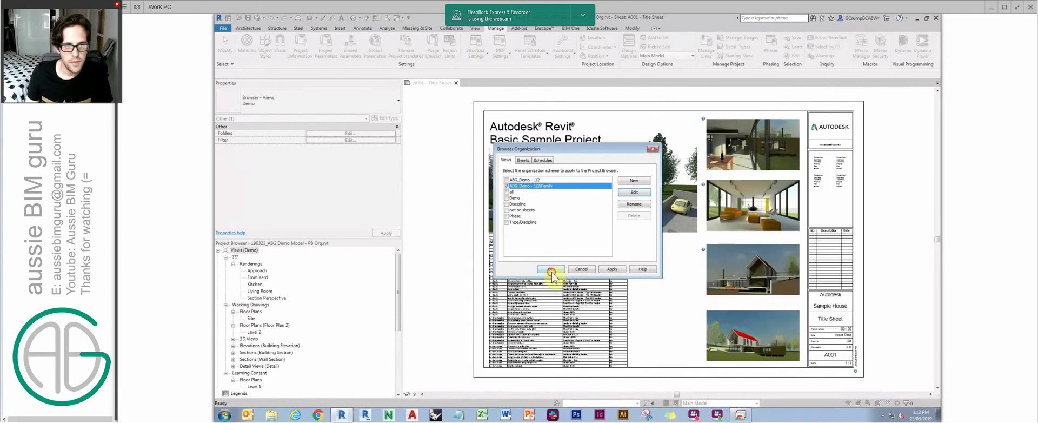
click(551, 269)
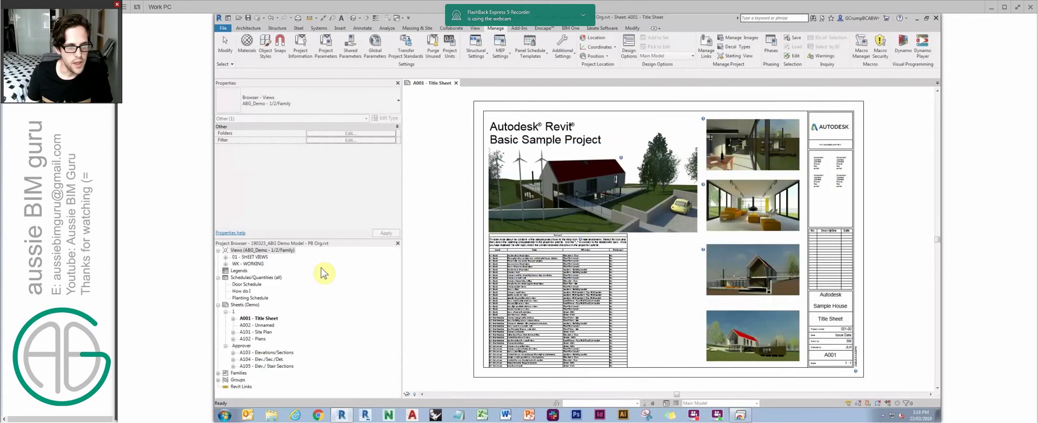
Step: Expand 01 - SHEET VIEWS, WK - WORKING and 001 - RENDERINGS, then check the Approach rendering
double_click(251, 257)
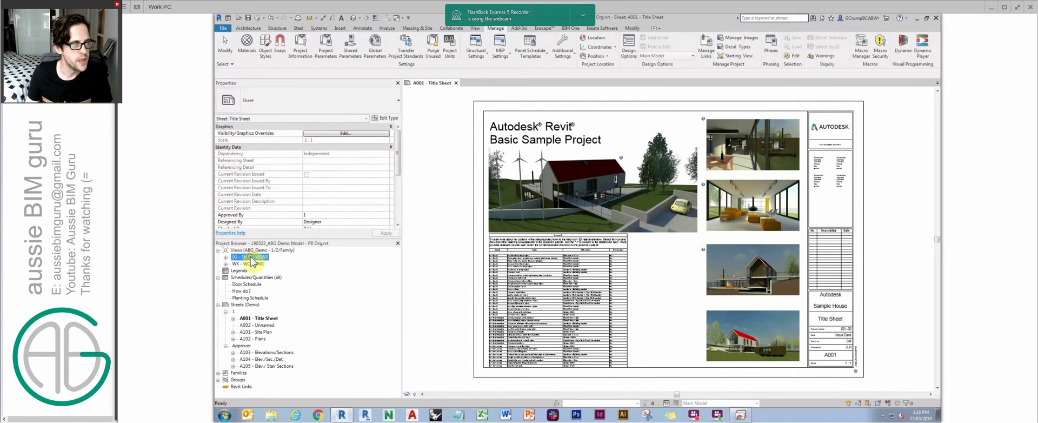
double_click(254, 305)
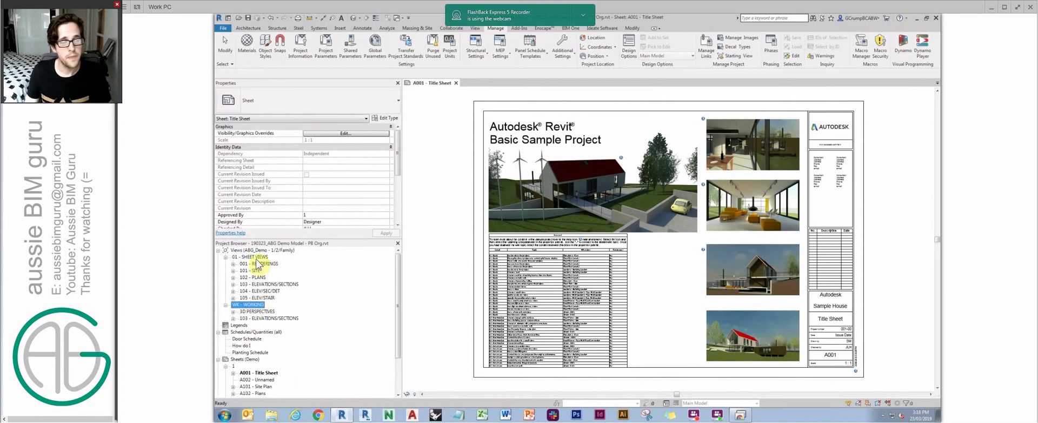
double_click(258, 264)
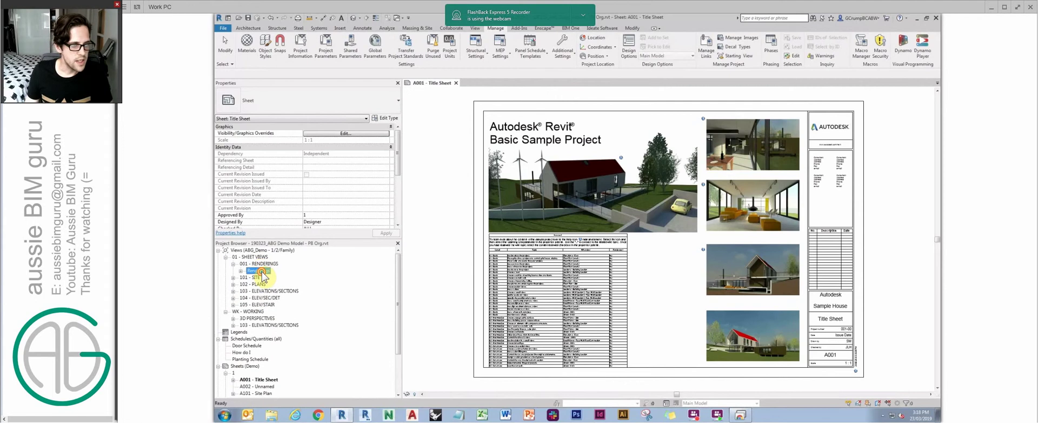
double_click(259, 270)
click(271, 304)
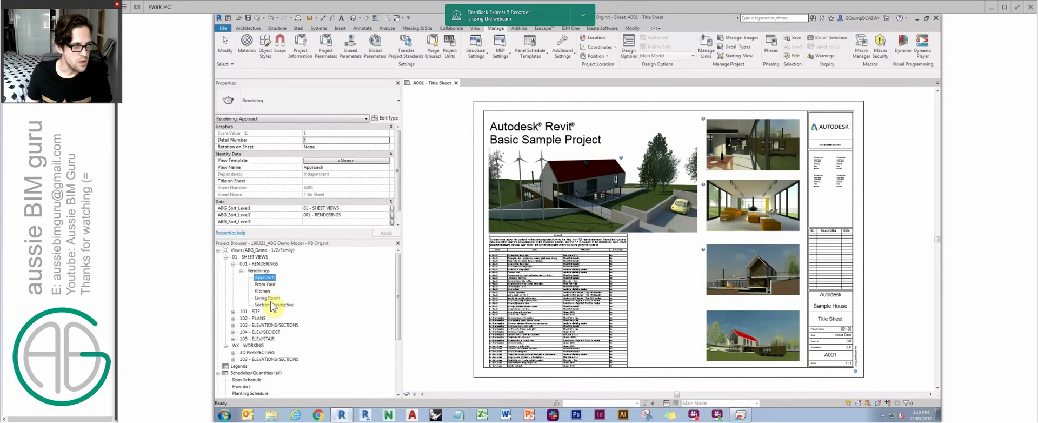
click(265, 277)
scroll(295, 276, down, 3)
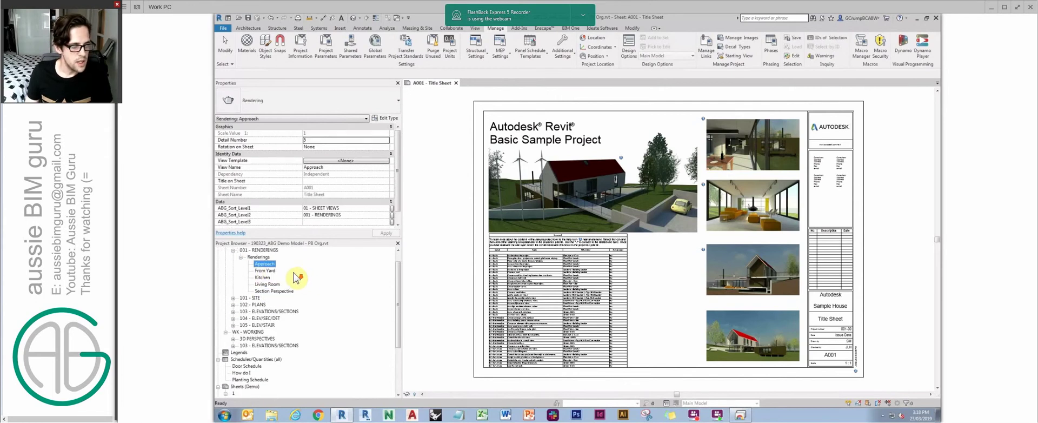
Step: Apply the ABG_Demo - 1 browser organization to Sheets, keeping ABG_Sort_Level1 as grouping field
click(247, 332)
right_click(247, 332)
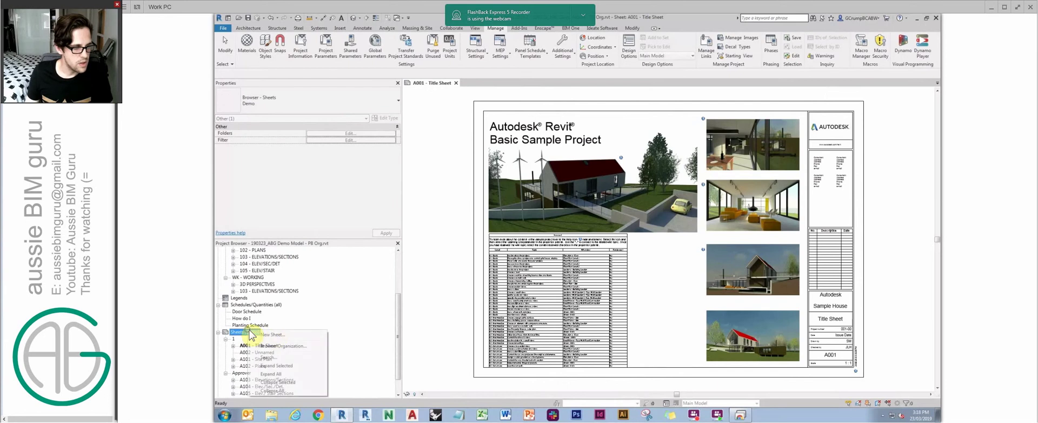
click(284, 350)
click(506, 180)
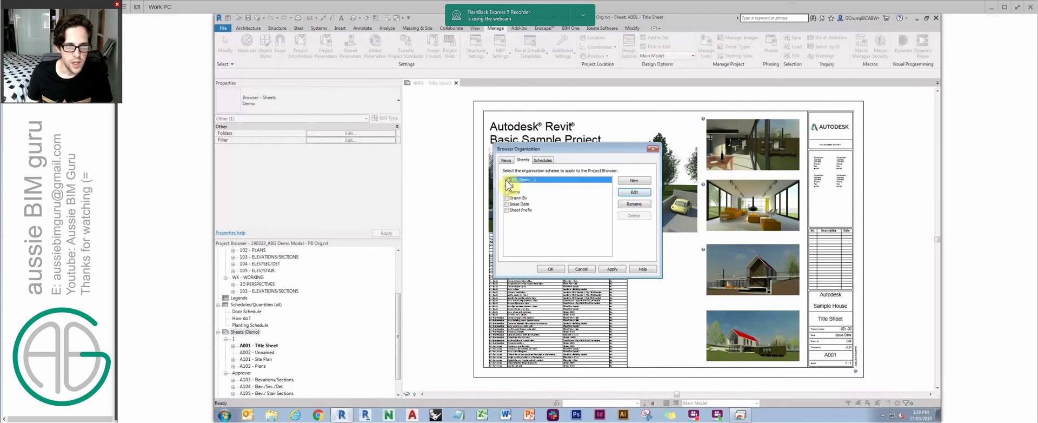
click(631, 193)
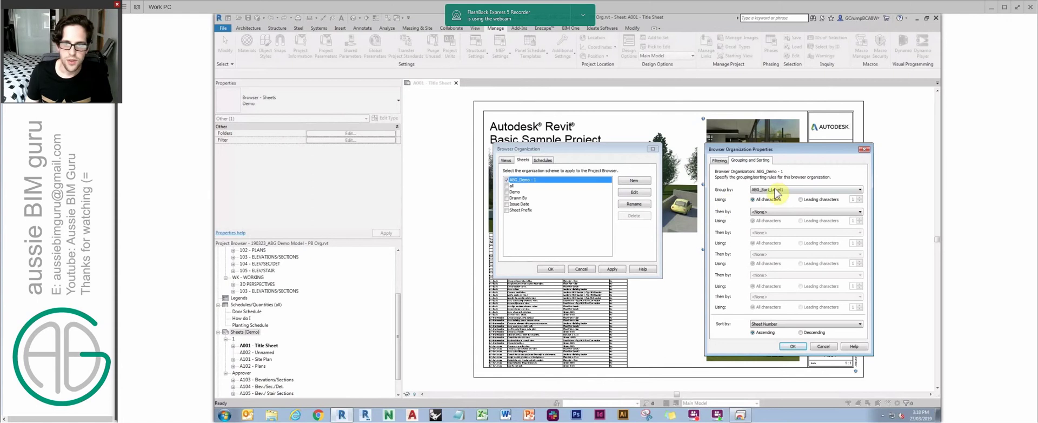
click(785, 189)
click(785, 187)
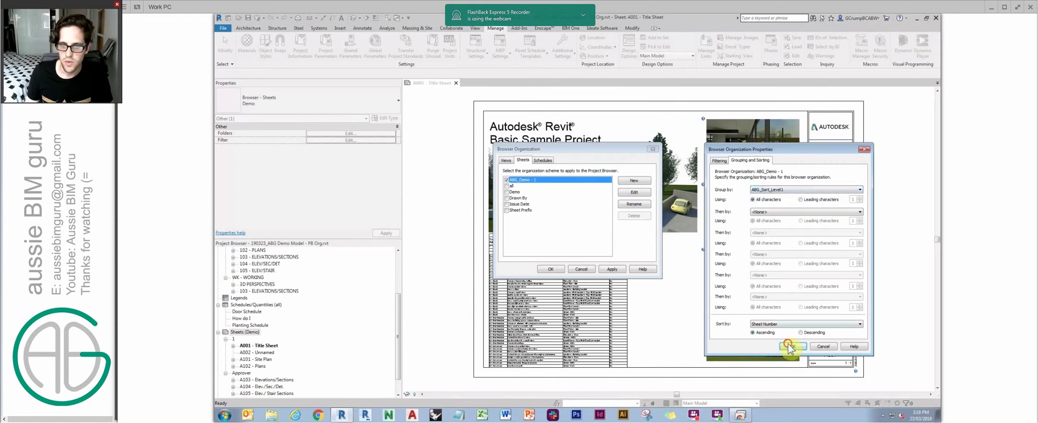
click(788, 345)
click(550, 269)
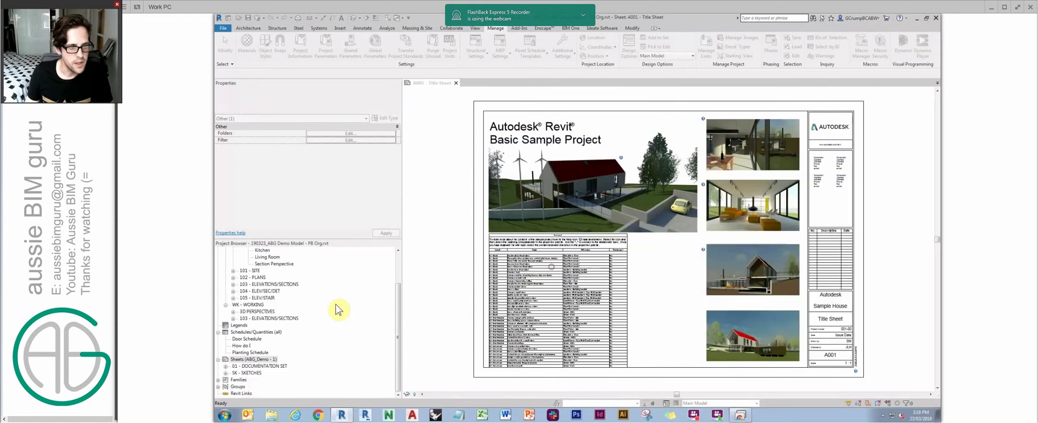
Step: Inspect the 01 - DOCUMENTATION SET sheet group and the Approach rendering's sort parameters
click(272, 367)
scroll(267, 324, up, 3)
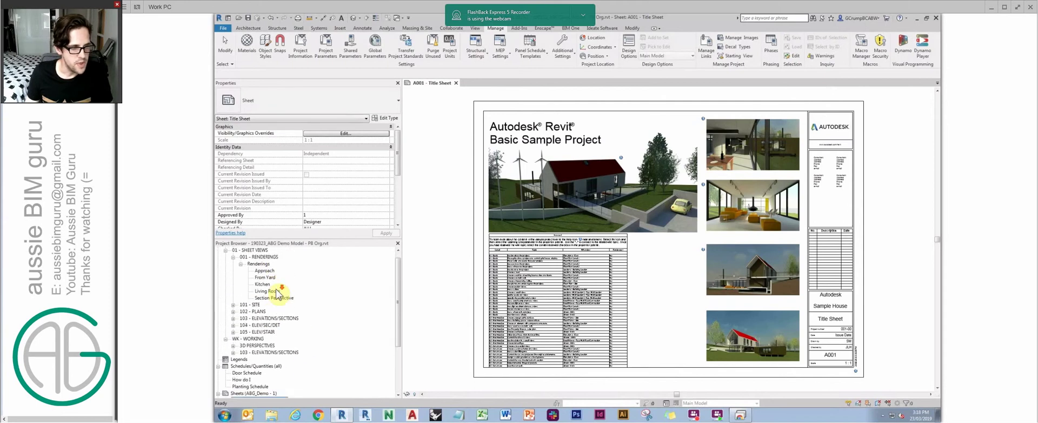
scroll(268, 303, down, 3)
click(260, 331)
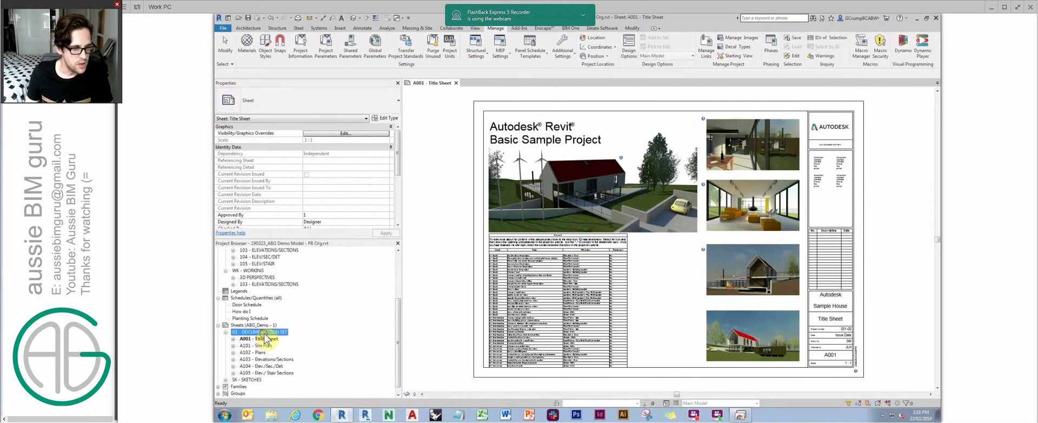
scroll(270, 339, up, 4)
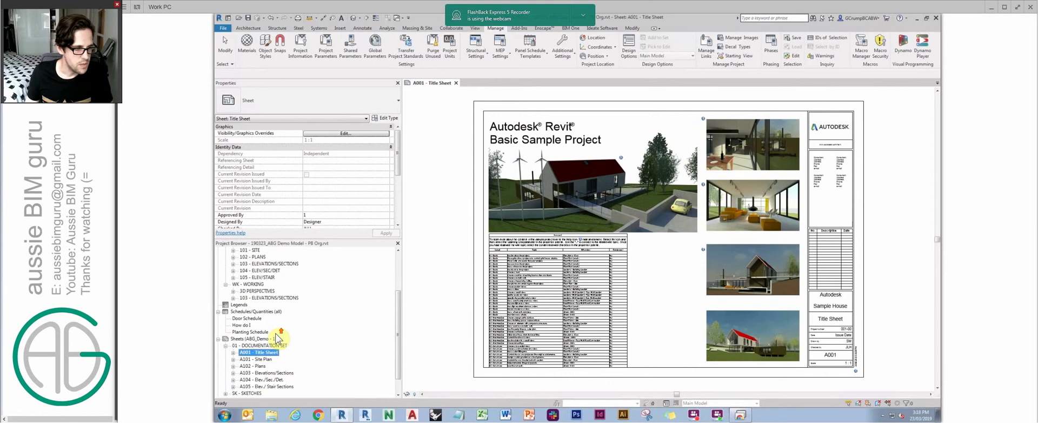
scroll(273, 339, up, 1)
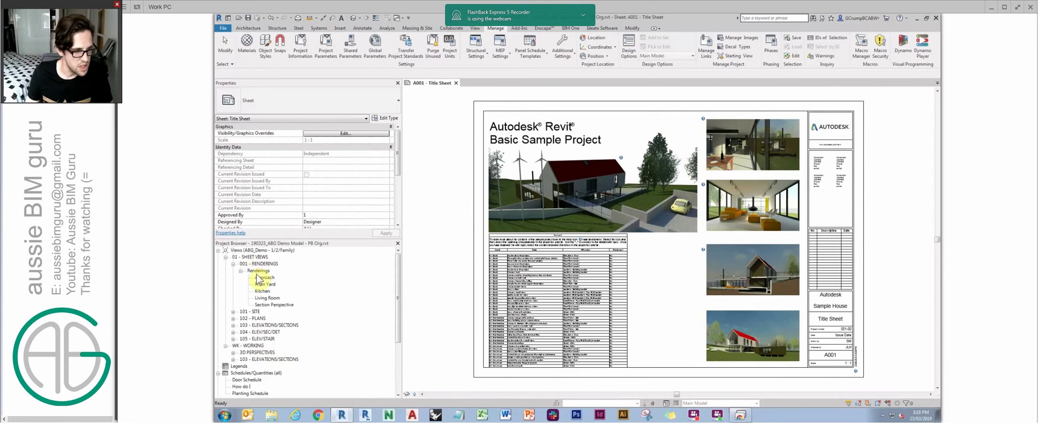
click(264, 278)
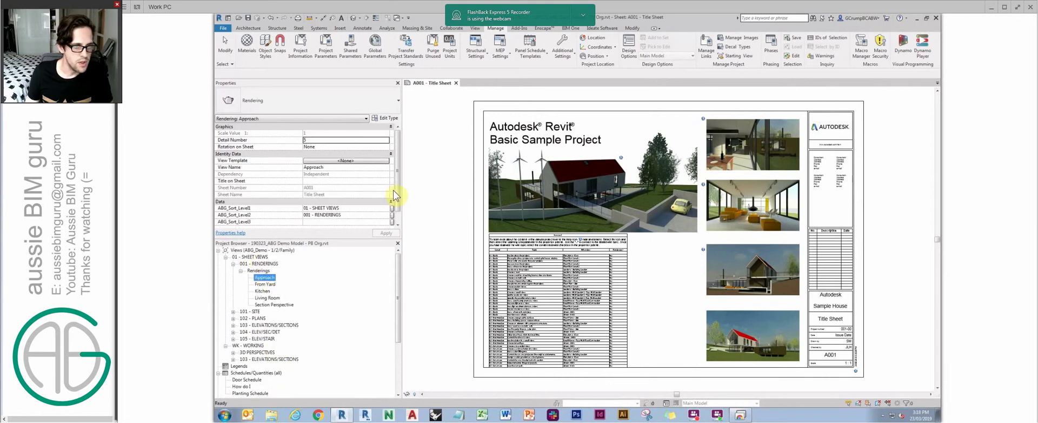
scroll(392, 205, down, 1)
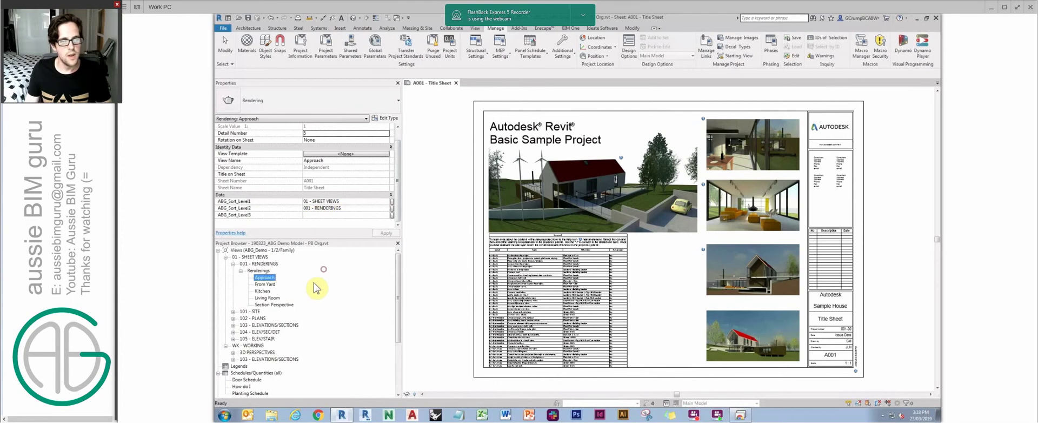
click(270, 276)
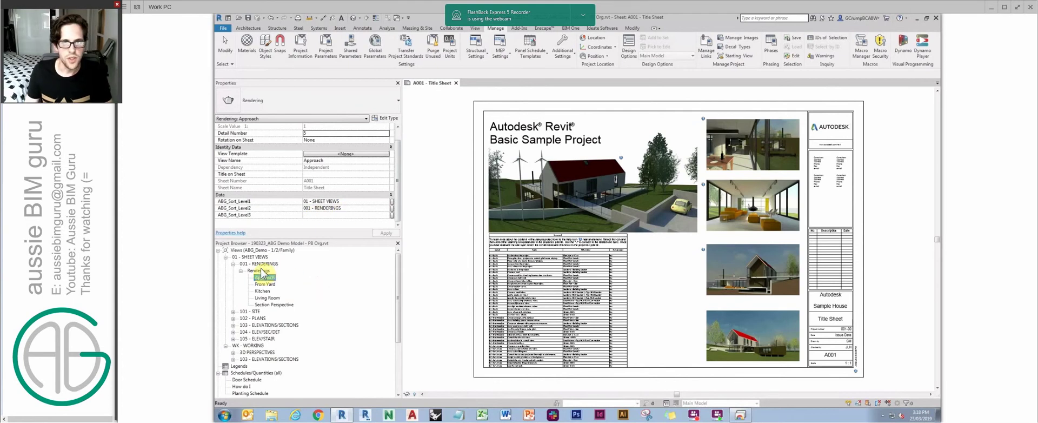
Step: Collapse the 01 - SHEET VIEWS and WK - WORKING folders
click(262, 270)
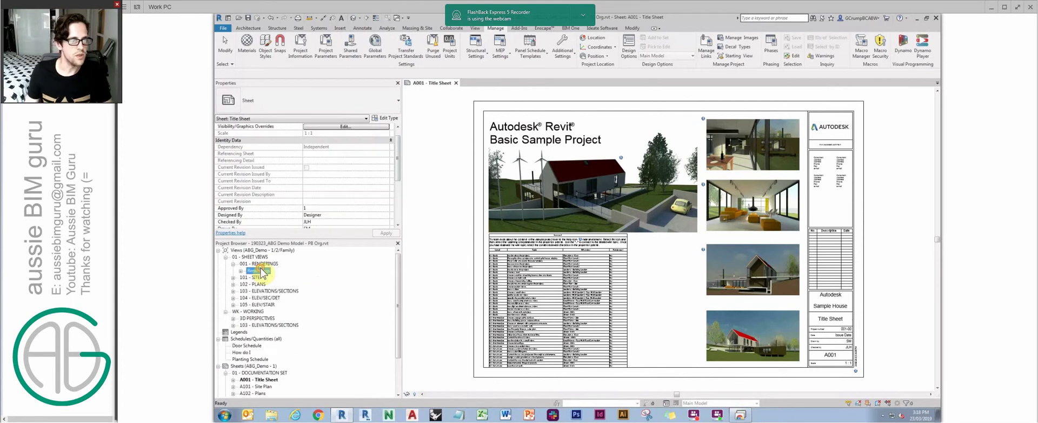
double_click(259, 257)
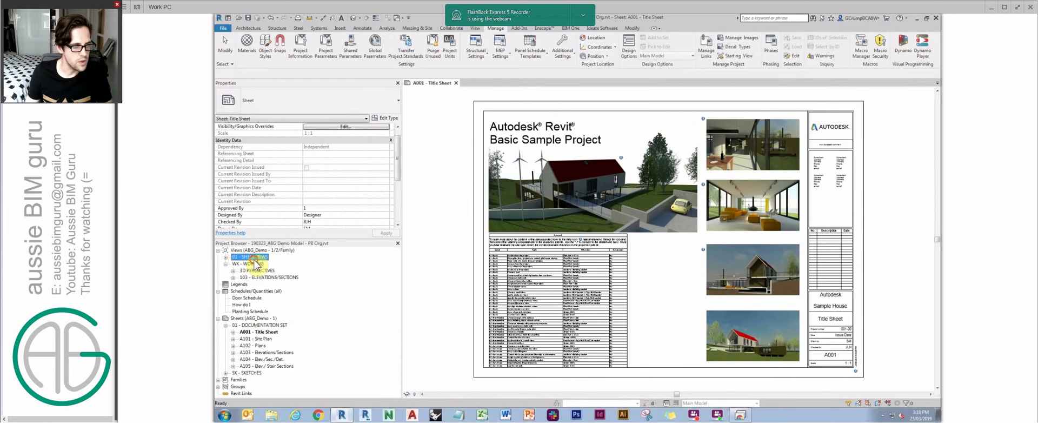
double_click(251, 263)
Step: Apply the ABG_Demo - 1 browser organization to Schedules/Quantities after reviewing its grouping rules
right_click(265, 277)
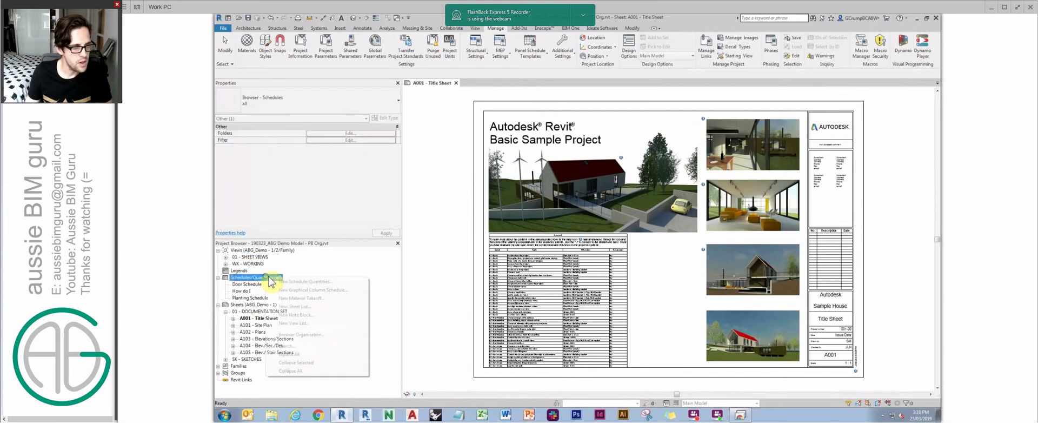
click(301, 334)
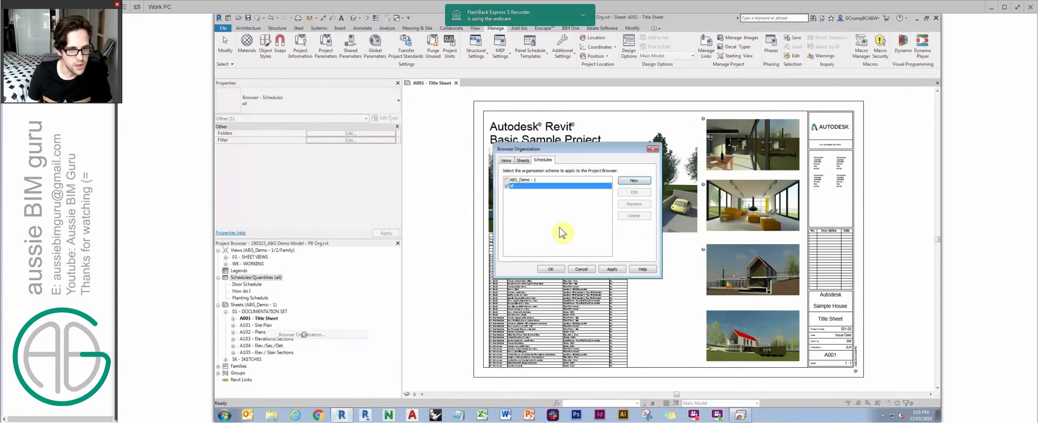
click(506, 180)
click(634, 192)
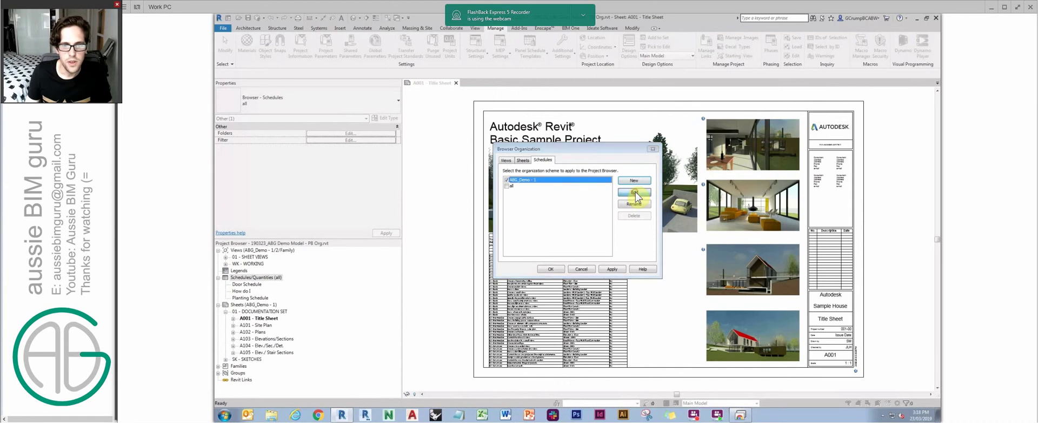
click(757, 161)
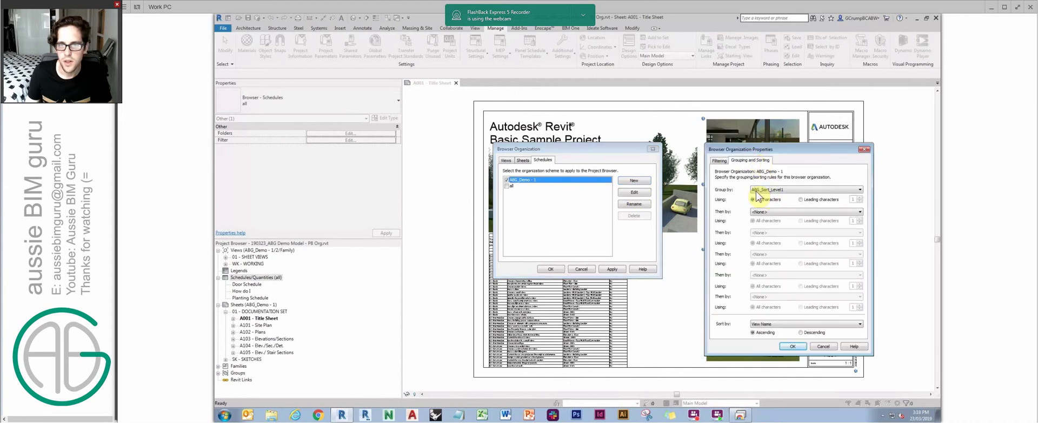
click(790, 346)
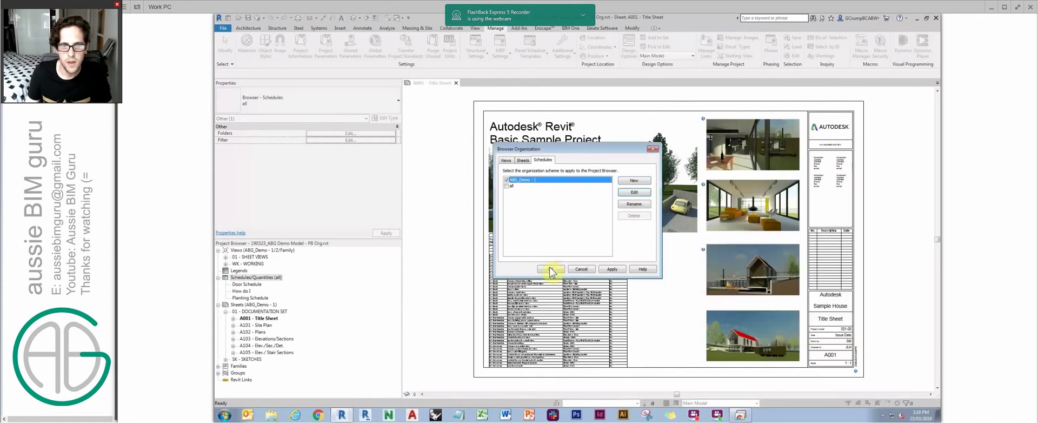
click(550, 268)
Step: Expand the AUDIT and ON SHEET schedule folders, inspect a schedule, then collapse the branch
double_click(238, 285)
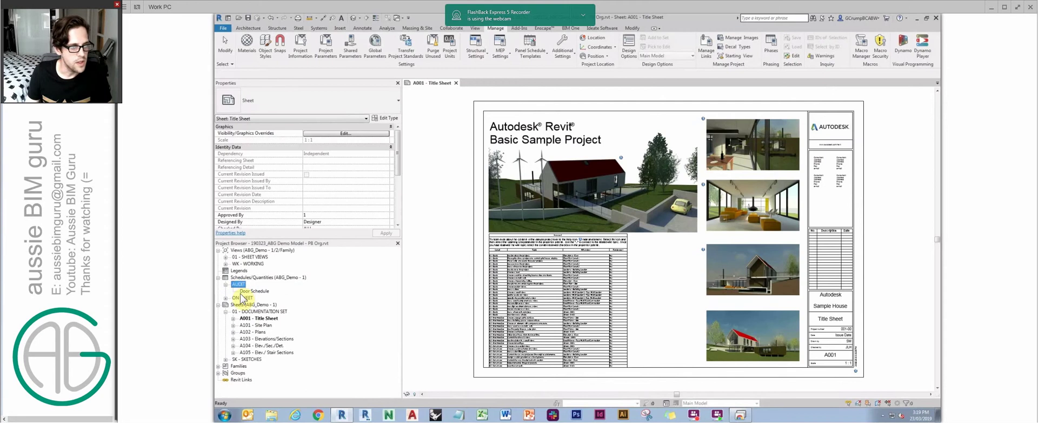
double_click(243, 298)
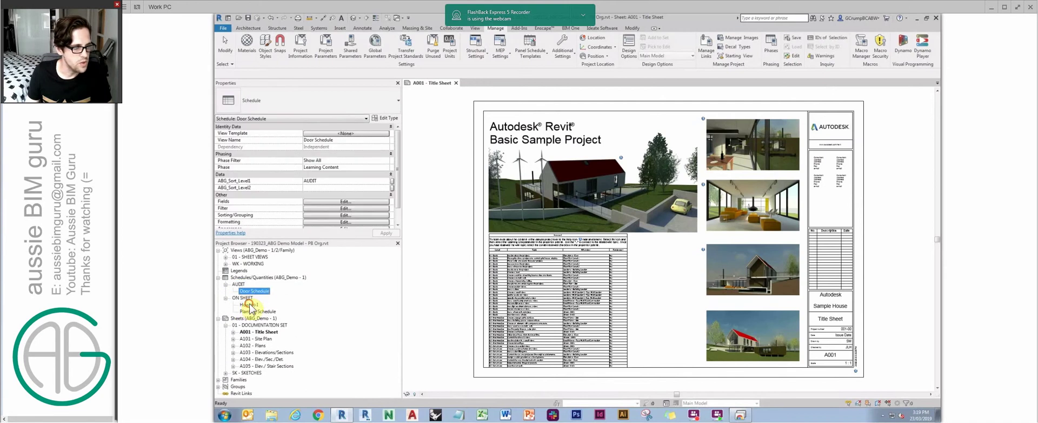
click(249, 305)
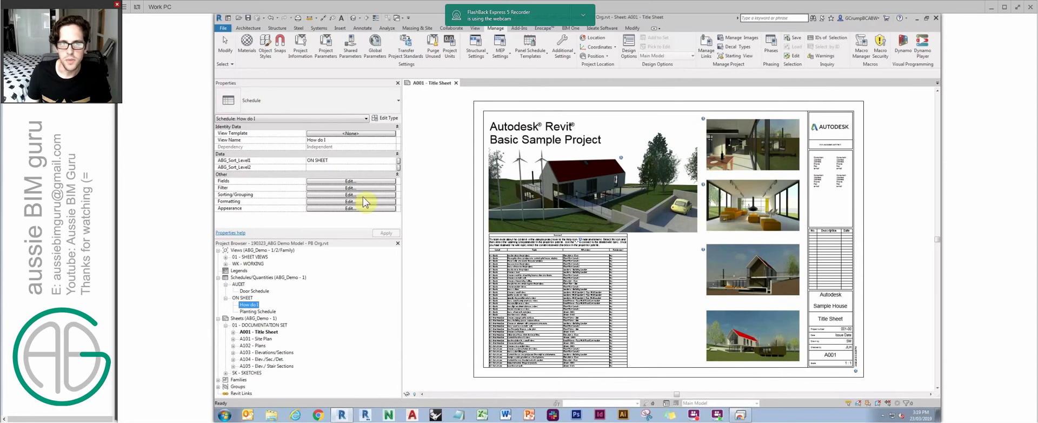
double_click(264, 277)
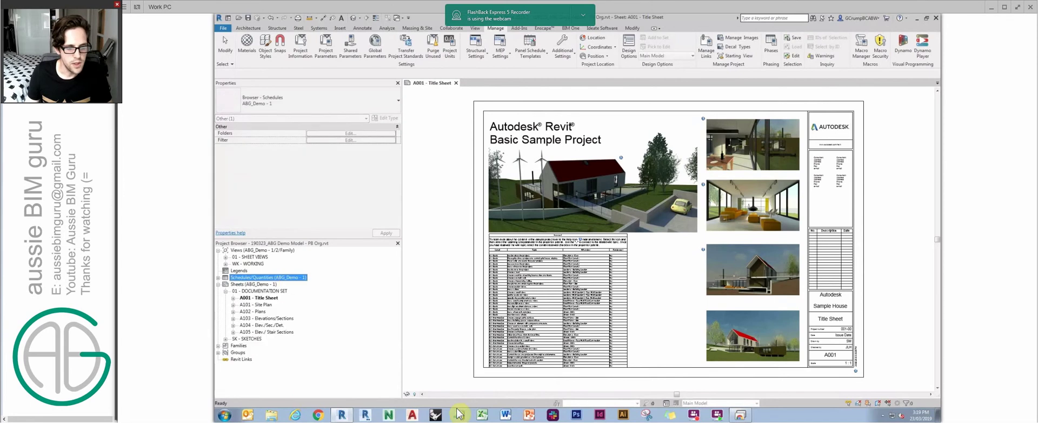
key(alt+Tab)
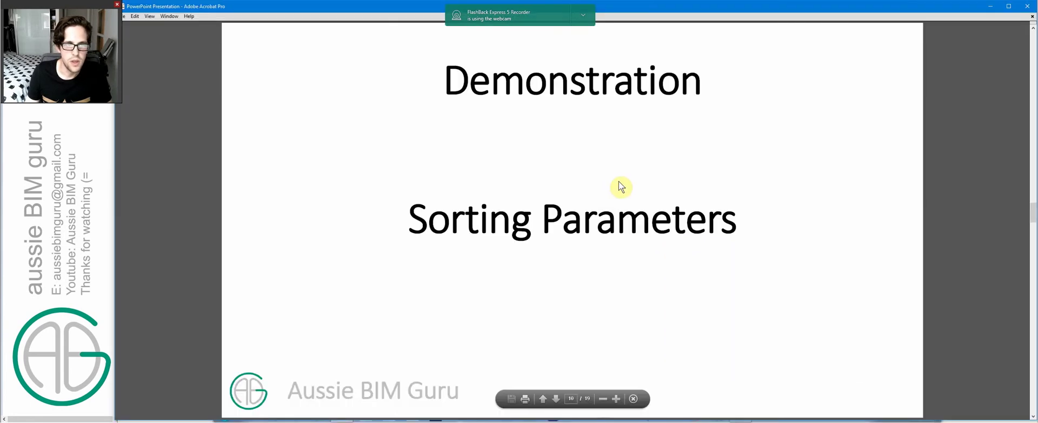
key(Right)
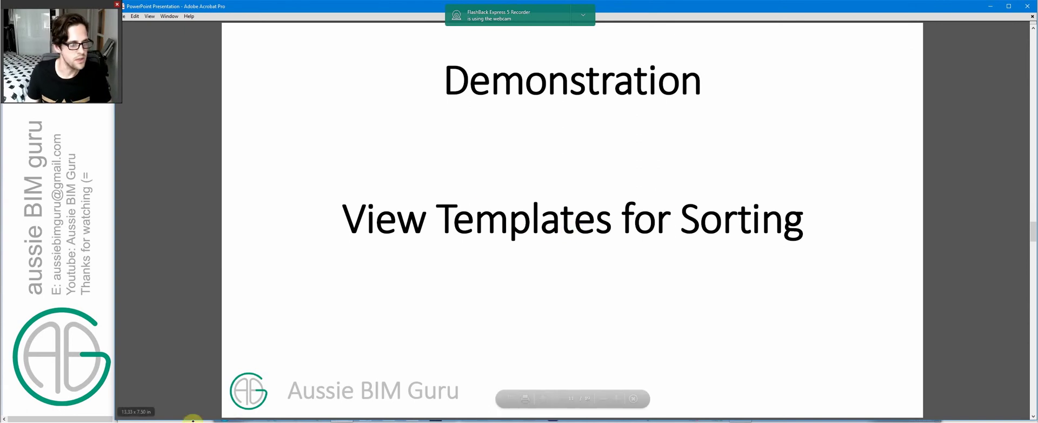
key(alt+Tab)
click(162, 264)
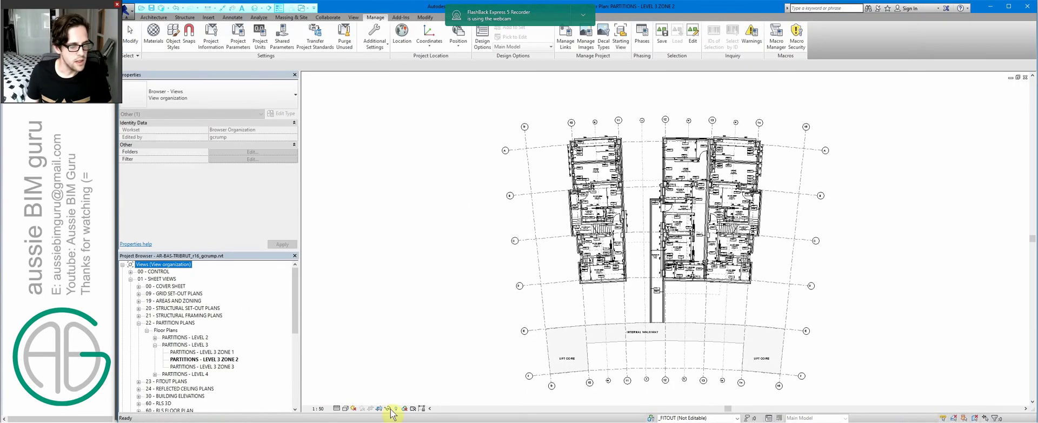
key(alt+Tab)
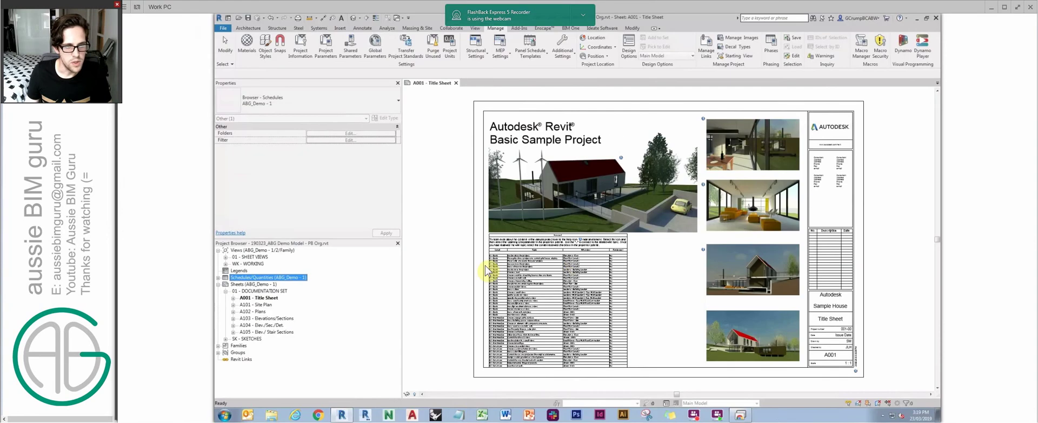
Step: Expand 01 - SHEET VIEWS > 102 - PLANS > Floor Plans and select Level 1 and Level 2
click(253, 251)
double_click(255, 257)
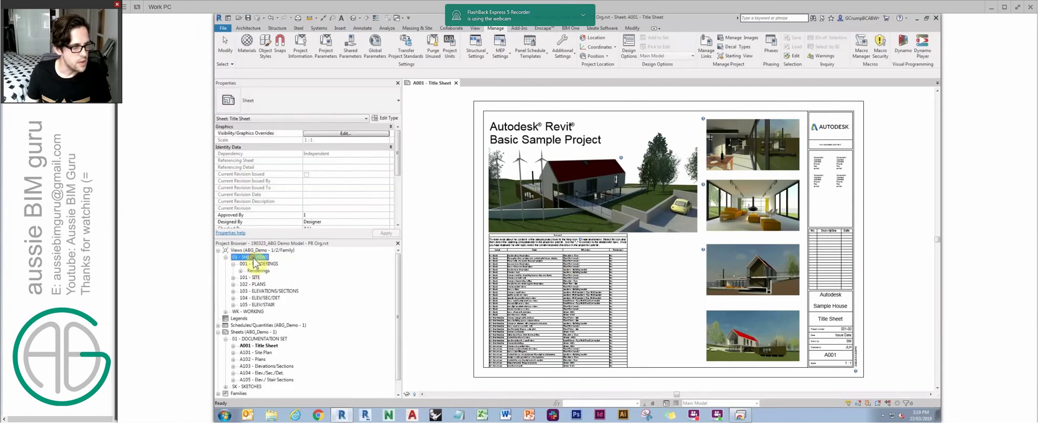
double_click(257, 285)
double_click(261, 291)
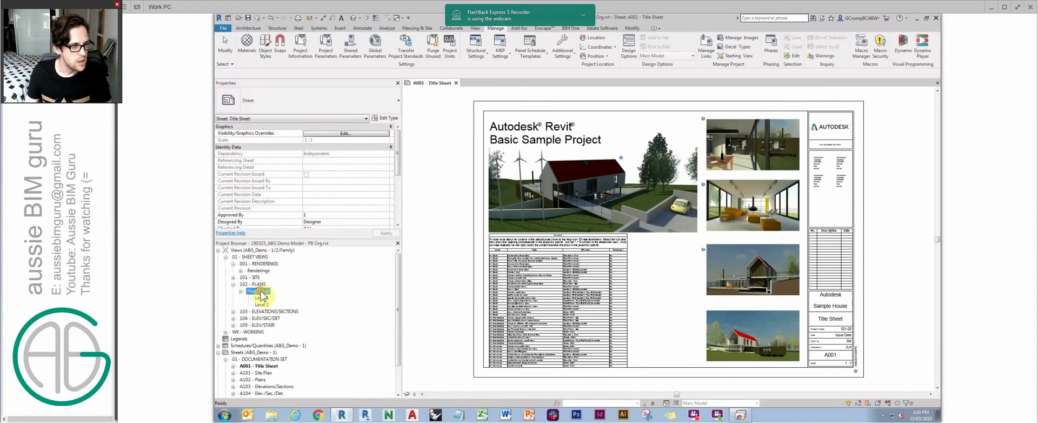
click(263, 298)
shift+click(262, 305)
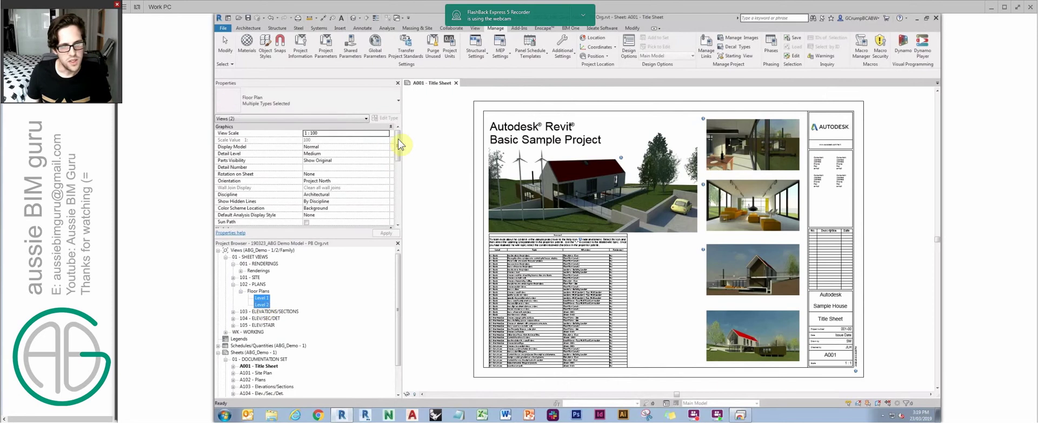
Step: Start applying a view template to both plans, cancel, and select only Level 1
click(474, 28)
click(251, 53)
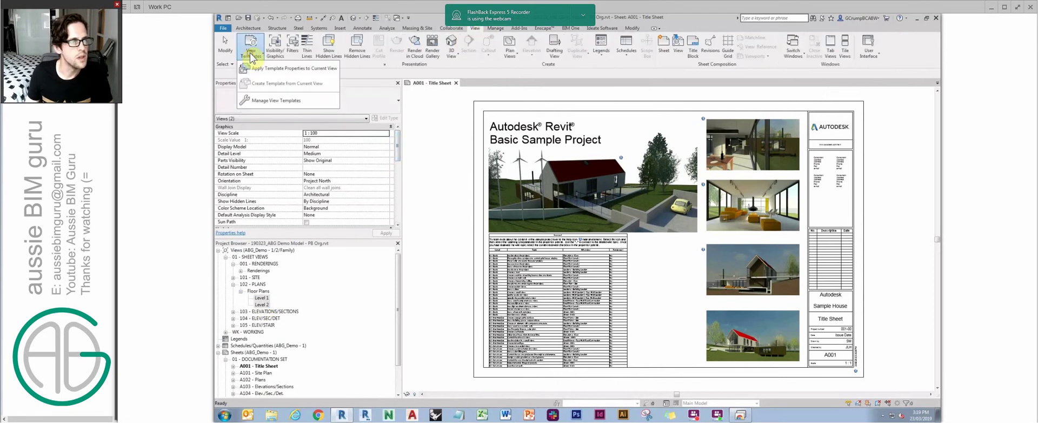
click(289, 68)
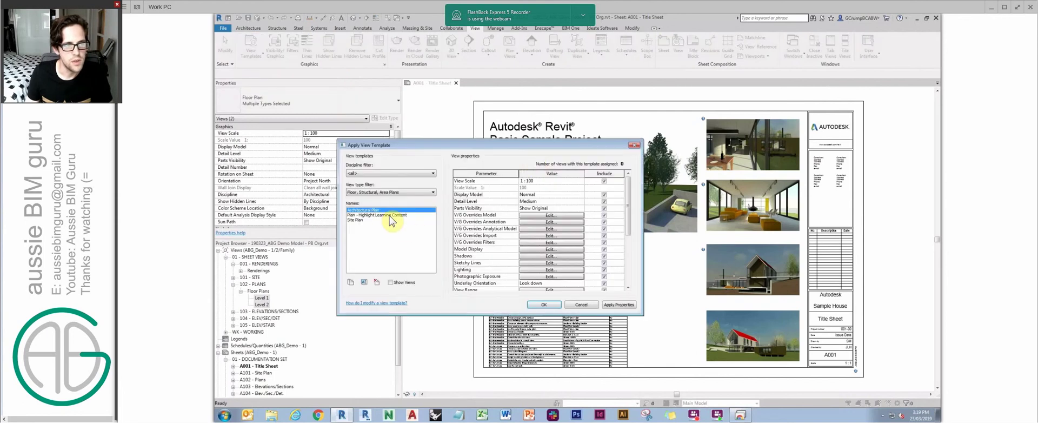
key(Escape)
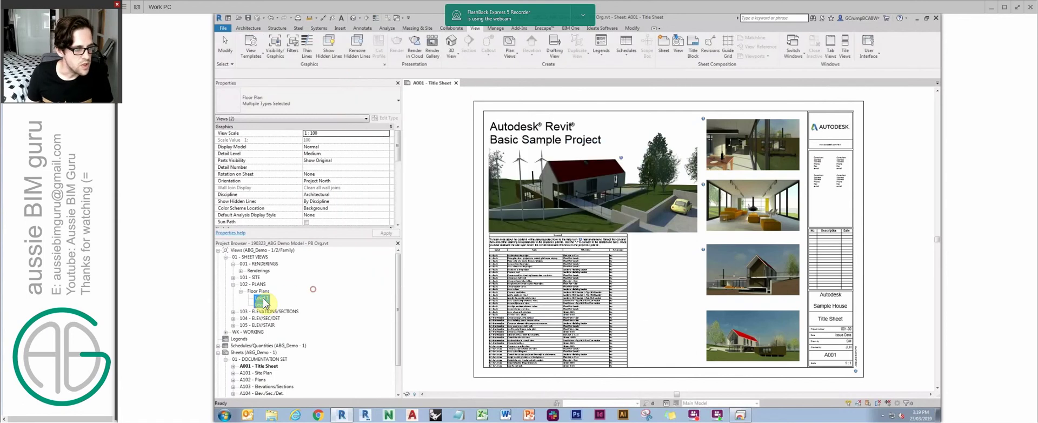
click(261, 298)
scroll(398, 165, down, 5)
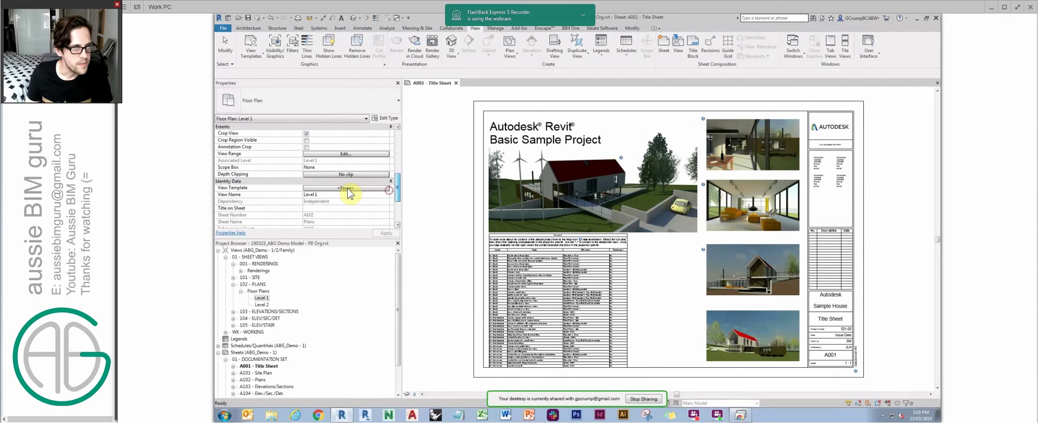
Step: Assign the Architectural Plan view template to the Level 1 floor plan
click(348, 187)
click(378, 215)
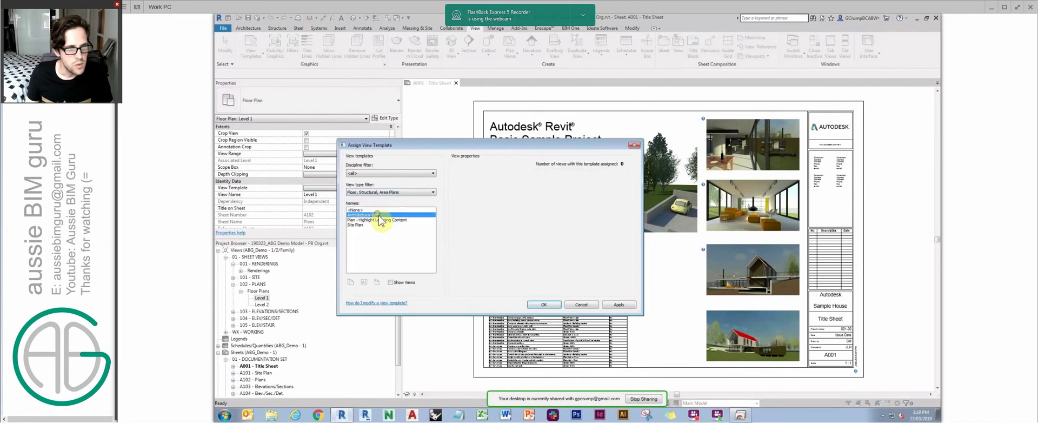
drag(628, 204, 623, 265)
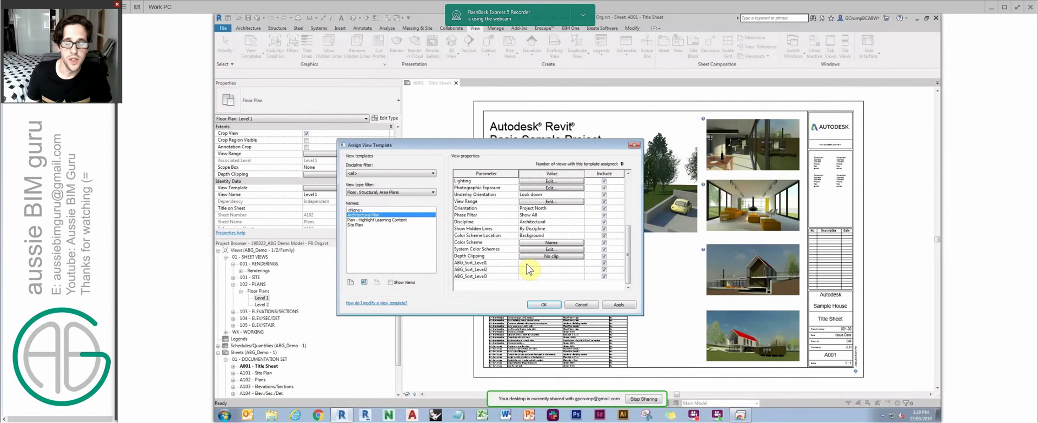
Step: Set the template's ABG_Sort_Level1 to 01 - SHEET VIEWS and ABG_Sort_Level2 to 102 - PLANS 2
click(522, 264)
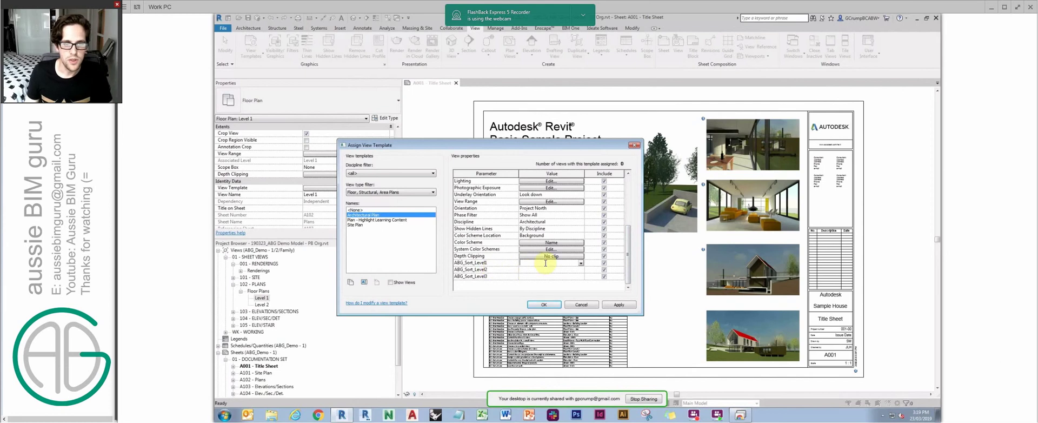
click(580, 263)
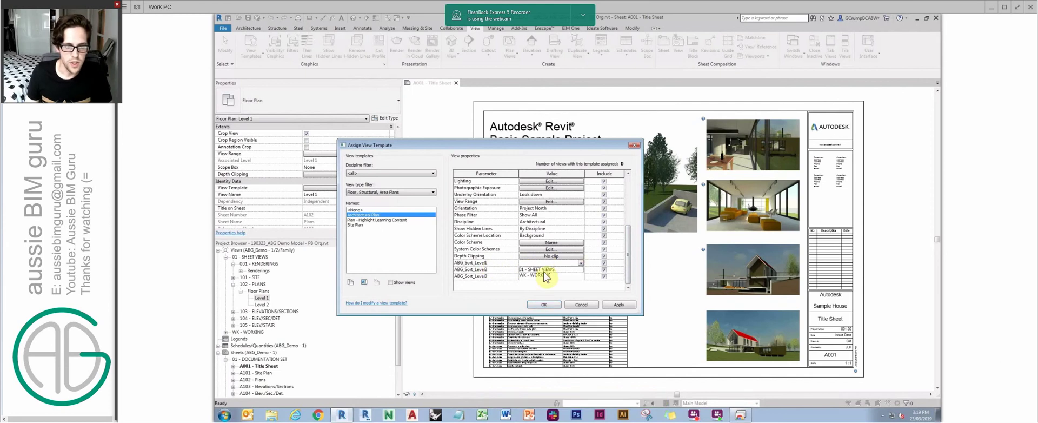
click(545, 269)
click(546, 270)
click(546, 269)
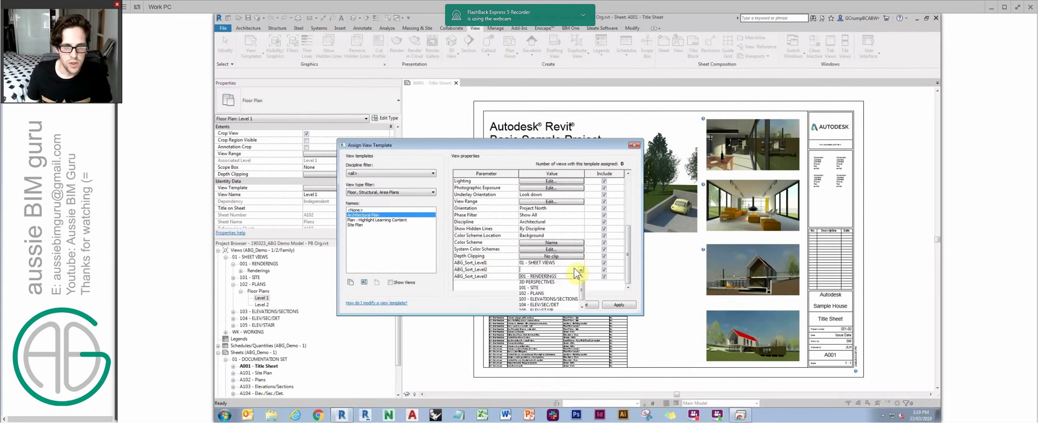
click(542, 292)
click(556, 268)
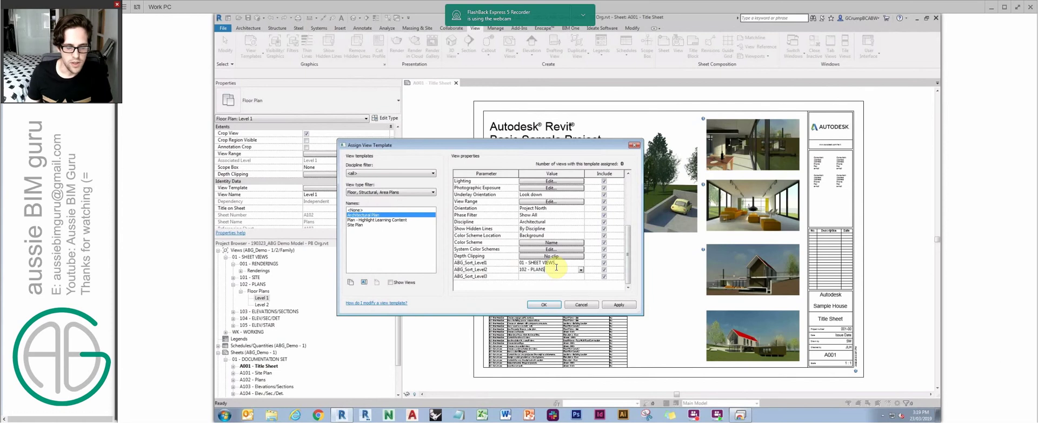
key(Return)
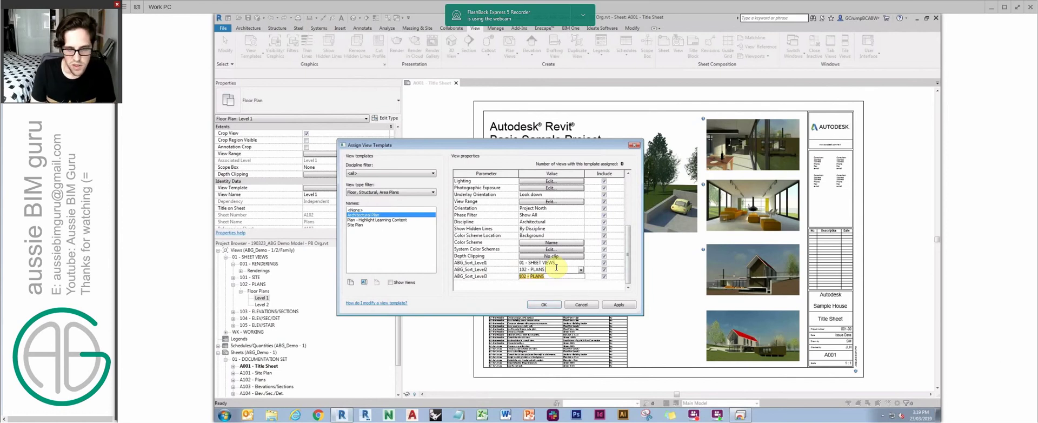
text(2)
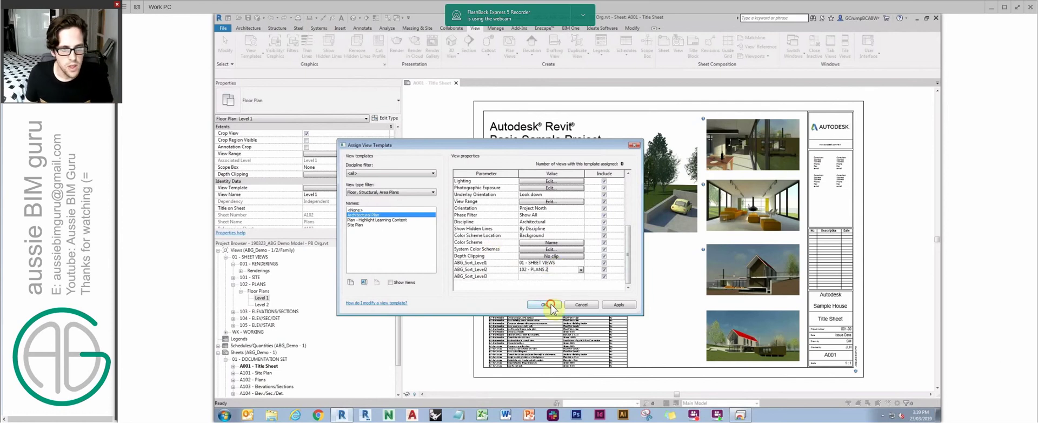
click(541, 304)
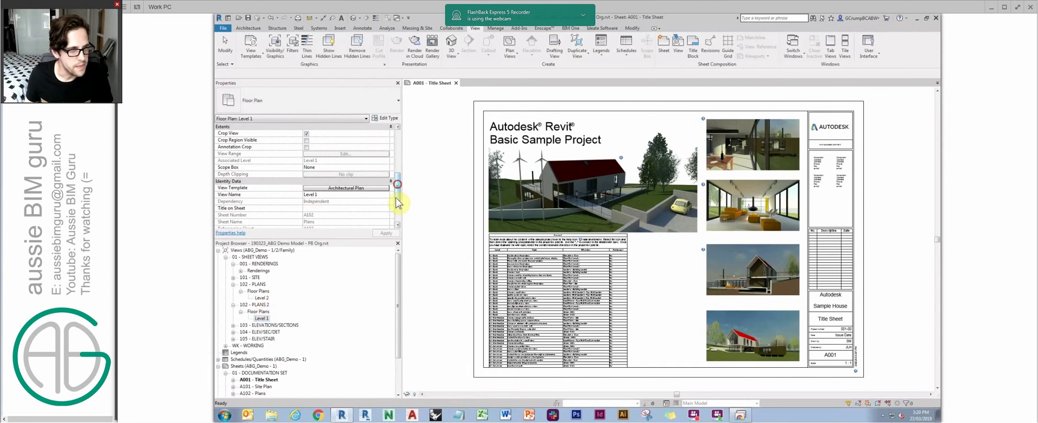
Step: Assign the Architectural Plan view template to the Level 2 floor plan, then reselect Level 1
drag(398, 184, 395, 211)
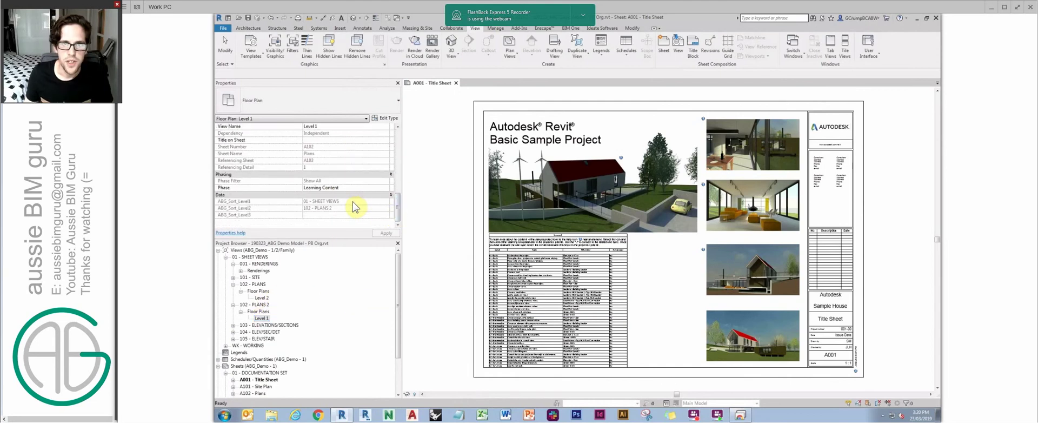
click(262, 297)
scroll(394, 198, up, 4)
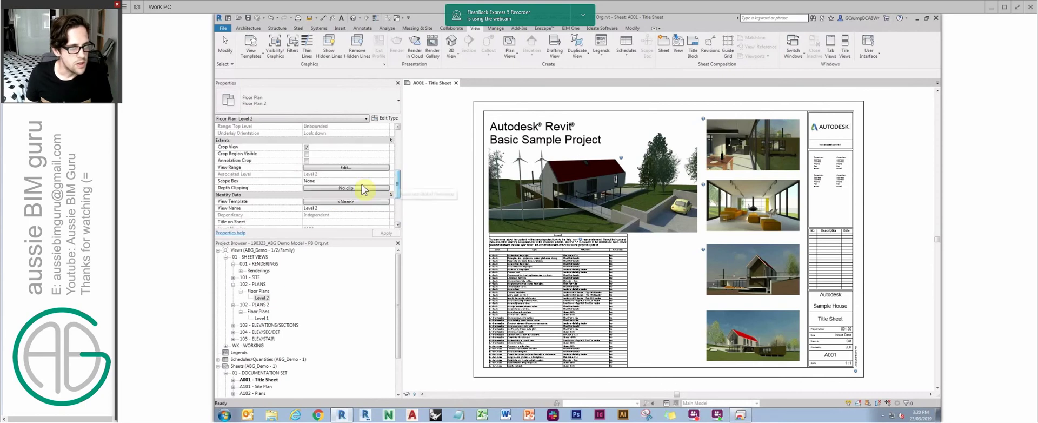
click(366, 201)
click(378, 215)
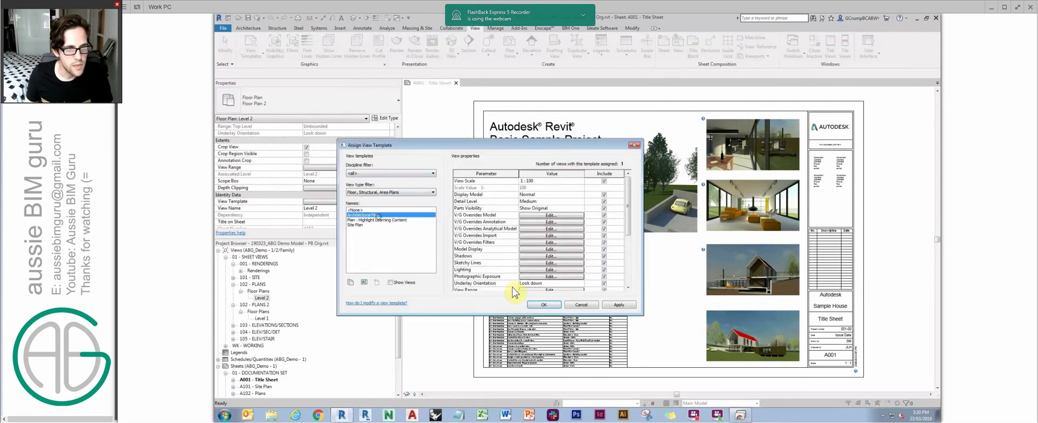
click(539, 305)
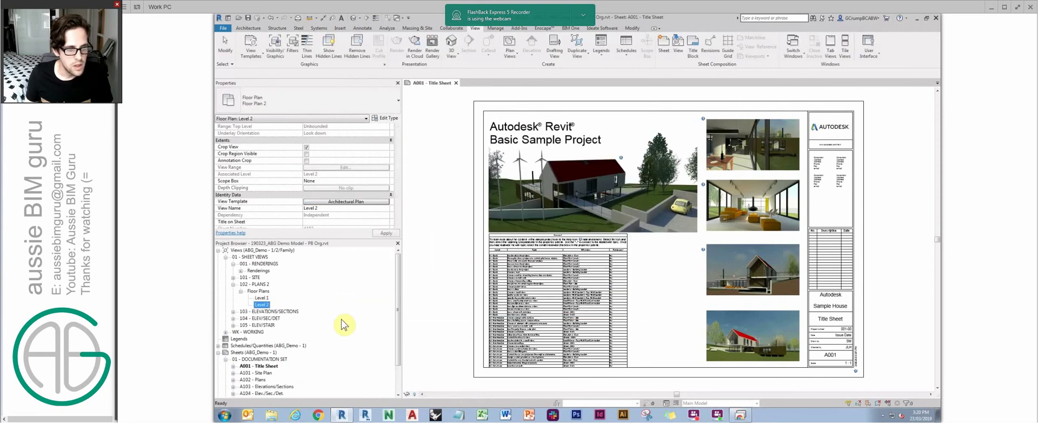
click(261, 298)
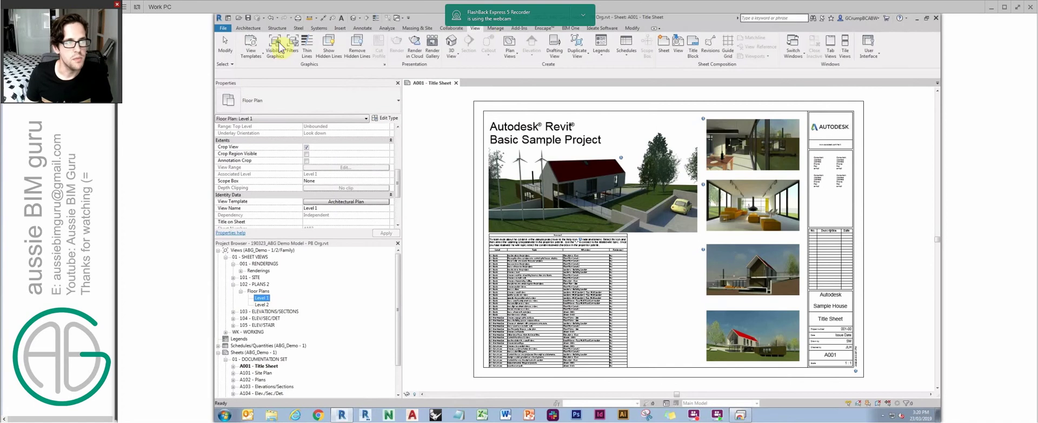
click(251, 48)
click(279, 101)
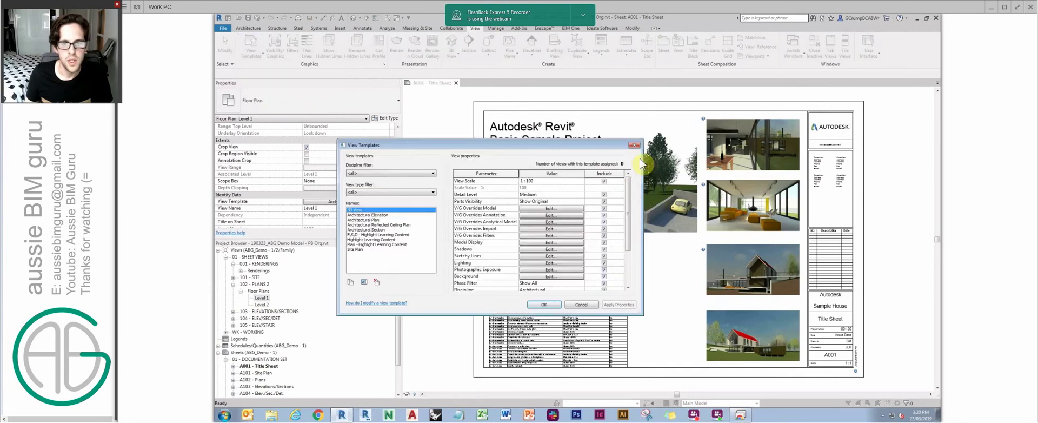
scroll(632, 252, down, 3)
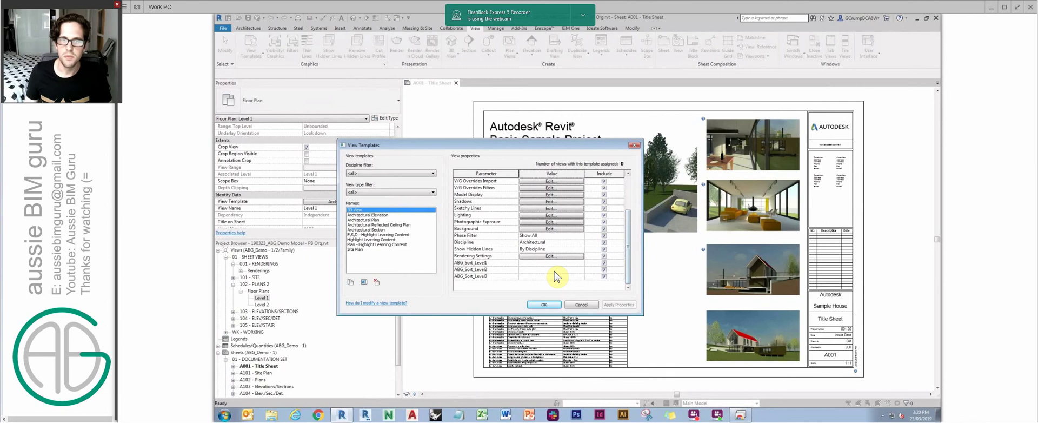
click(372, 219)
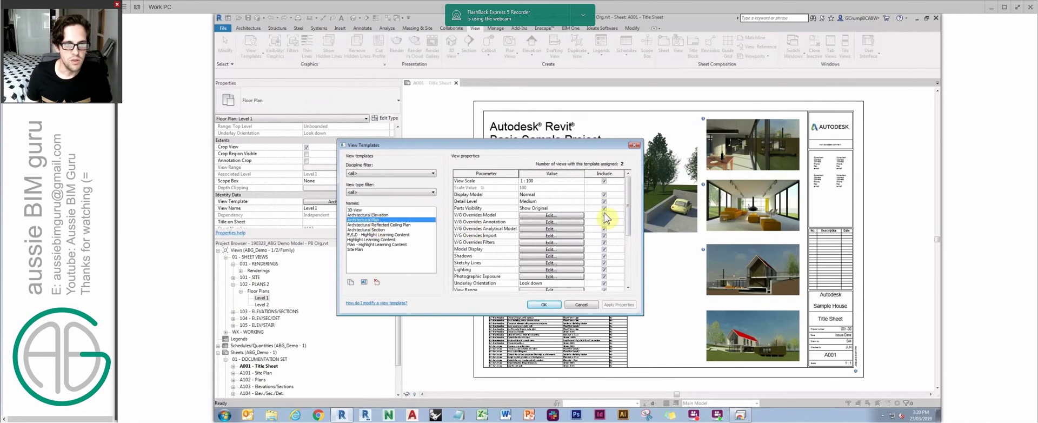
scroll(626, 208, down, 4)
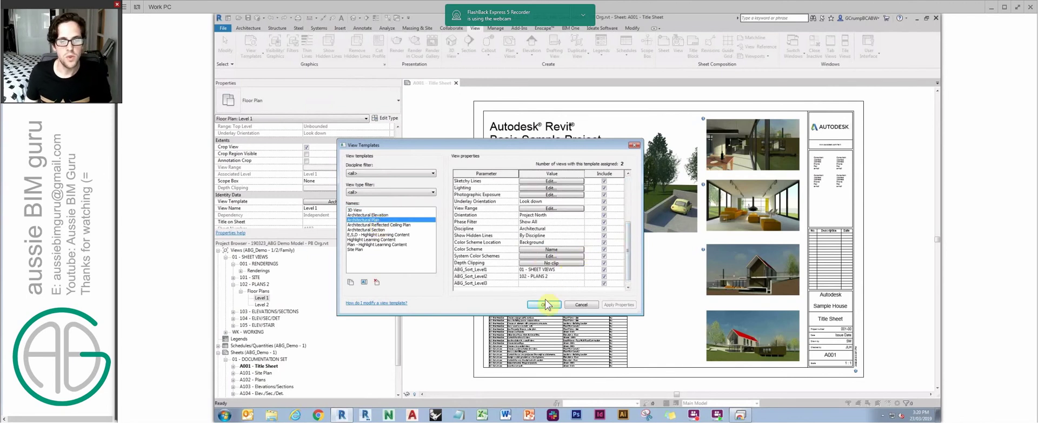
click(587, 307)
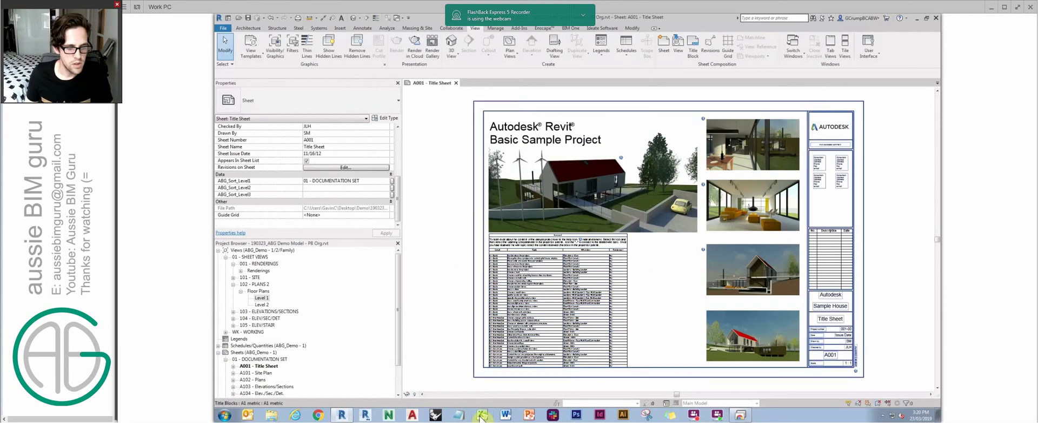
Step: Advance the slides to 'Default View Templates' and return to the Revit demo project
key(alt+Tab)
click(517, 236)
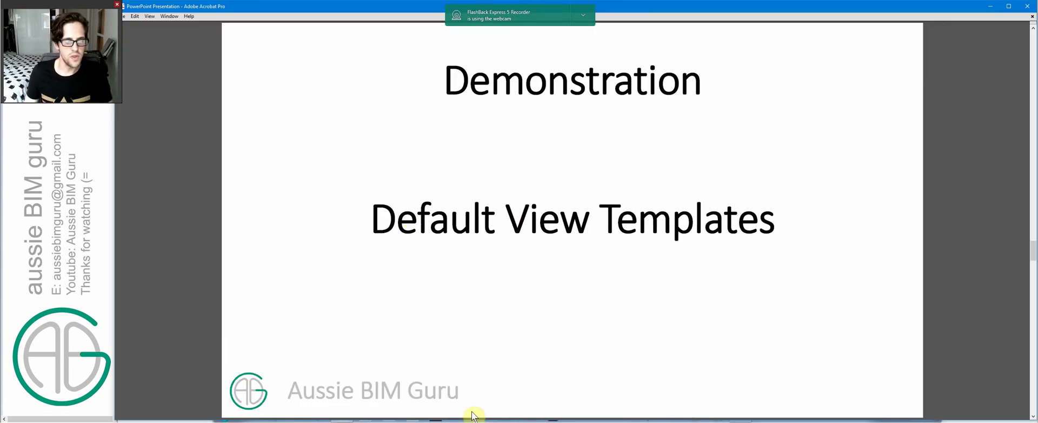
key(alt+Tab)
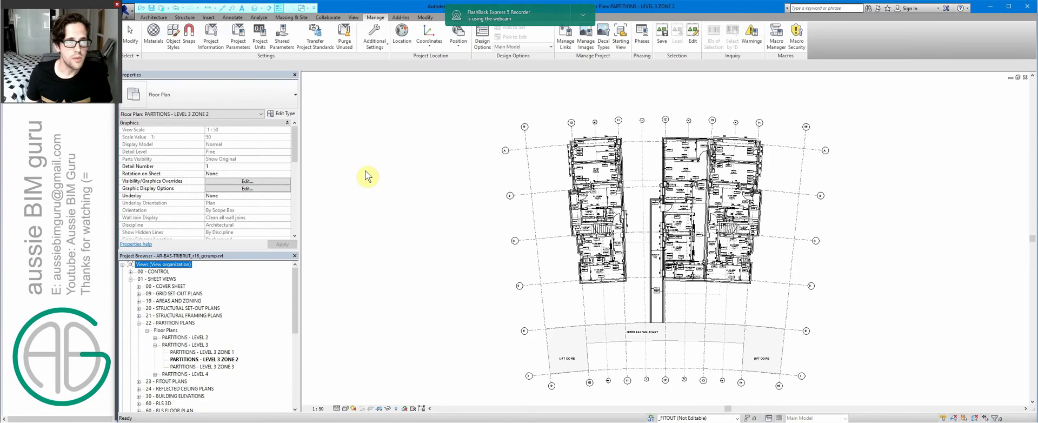
key(alt+Tab)
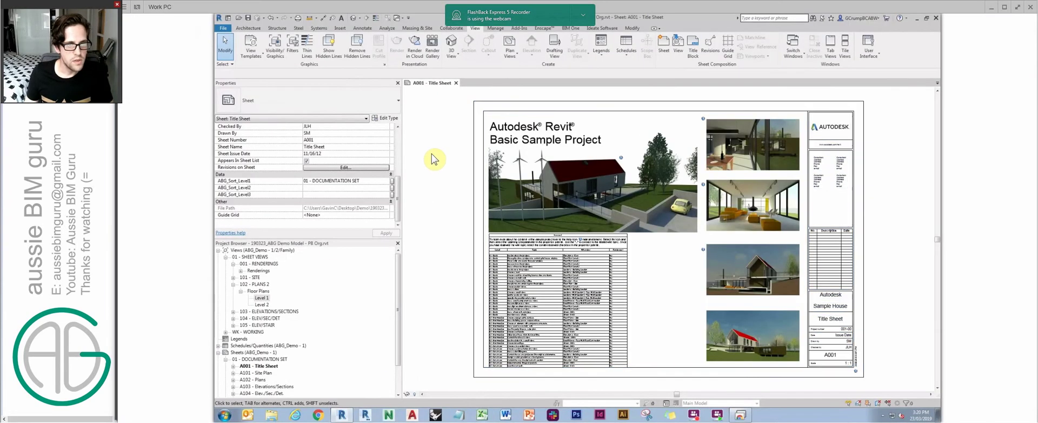
Step: Open Level 1 and set the Floor Plan type's template for new views to Architectural Plan
click(263, 298)
double_click(263, 298)
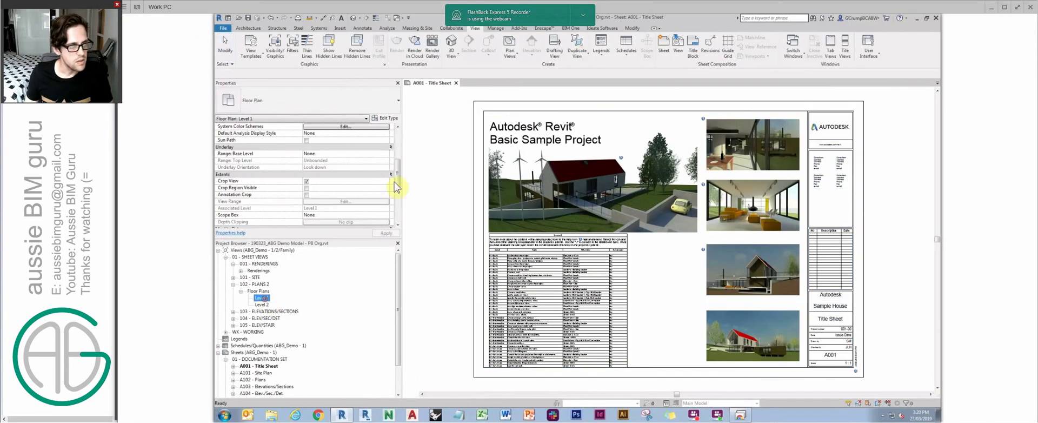
click(286, 99)
click(275, 101)
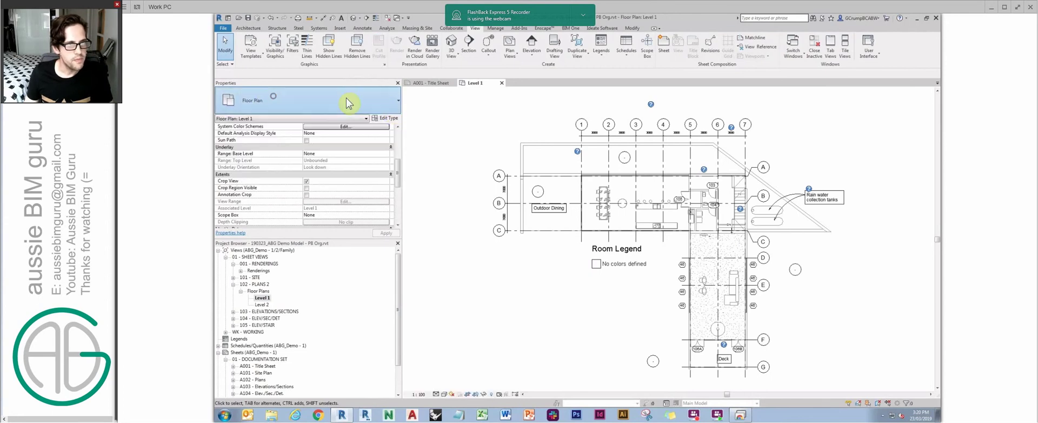
click(388, 118)
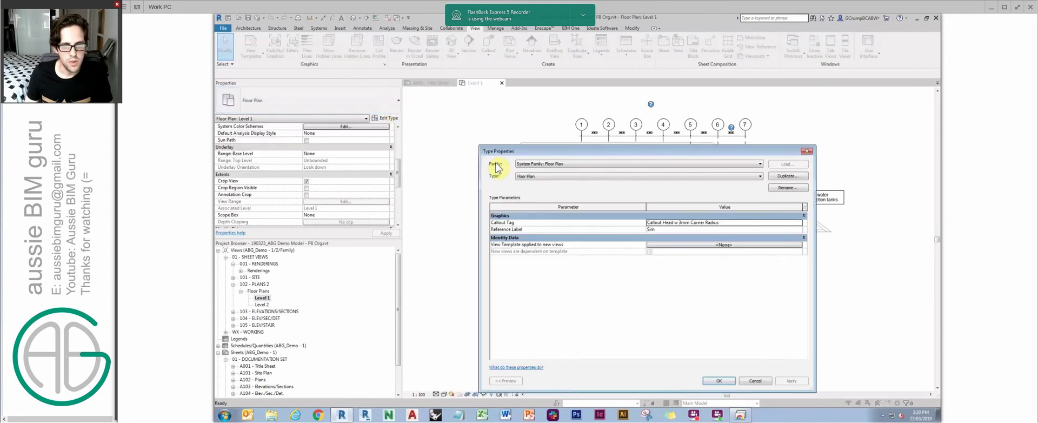
click(730, 246)
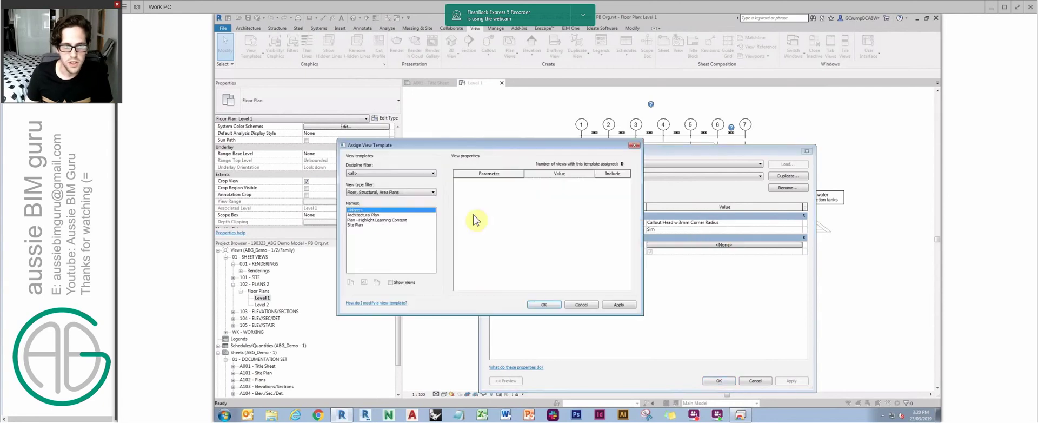
click(379, 216)
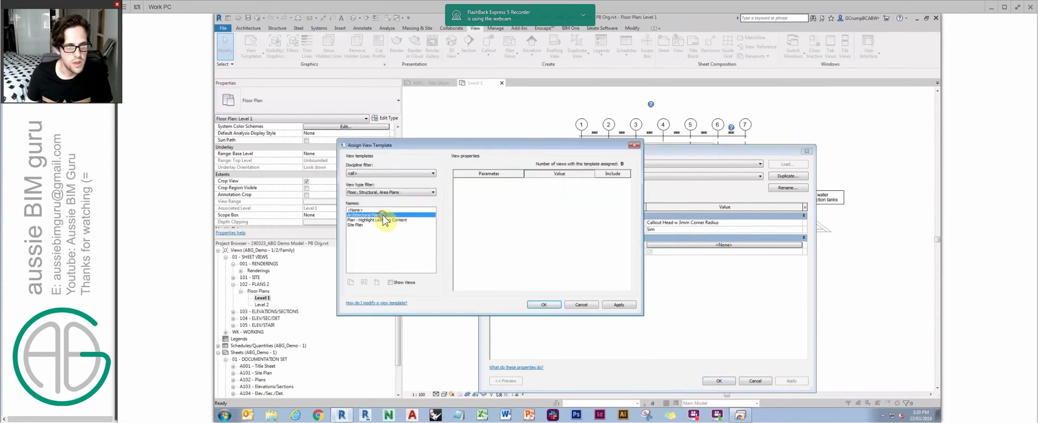
click(545, 306)
click(720, 381)
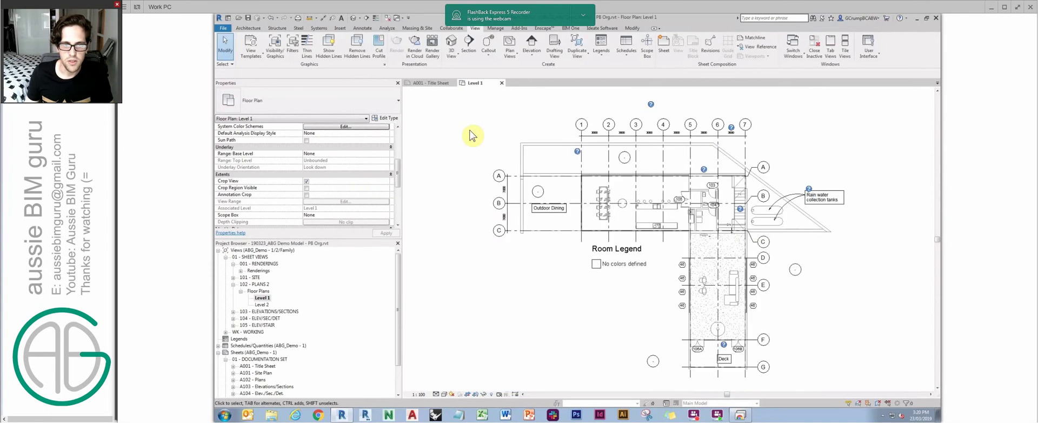
Step: Create floor plans for Ceiling, Foundation, Level 1 Living Rm., Level 2(1) and Roof Line
click(509, 48)
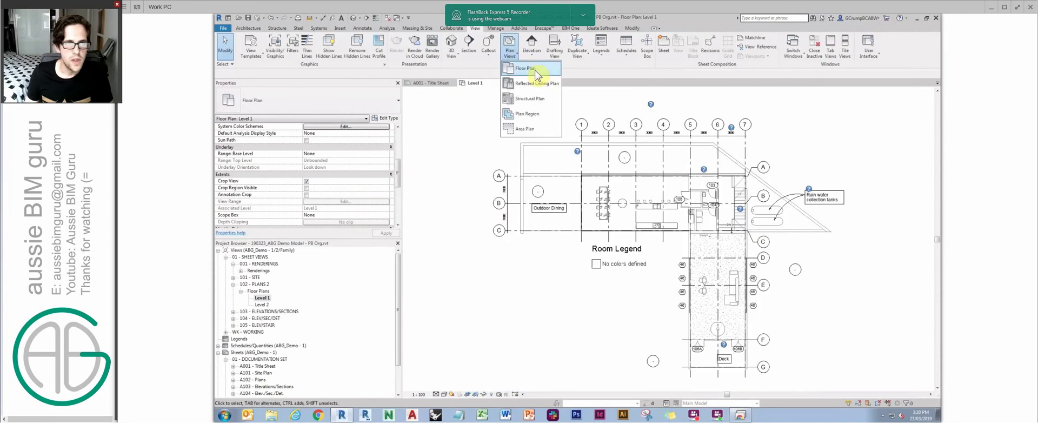
click(537, 74)
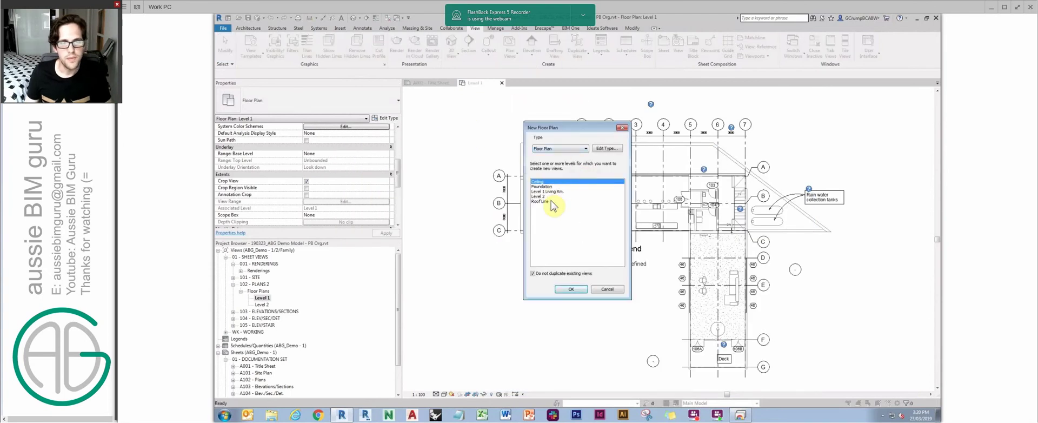
shift+click(567, 200)
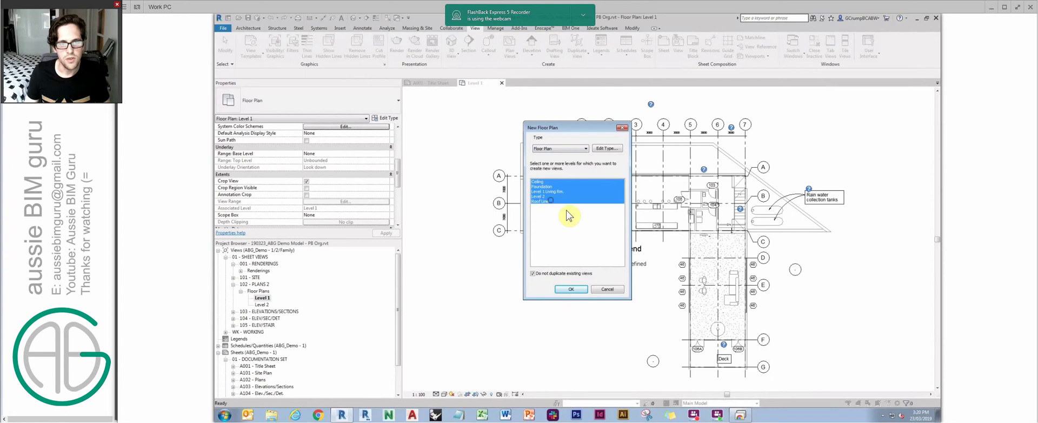
click(572, 289)
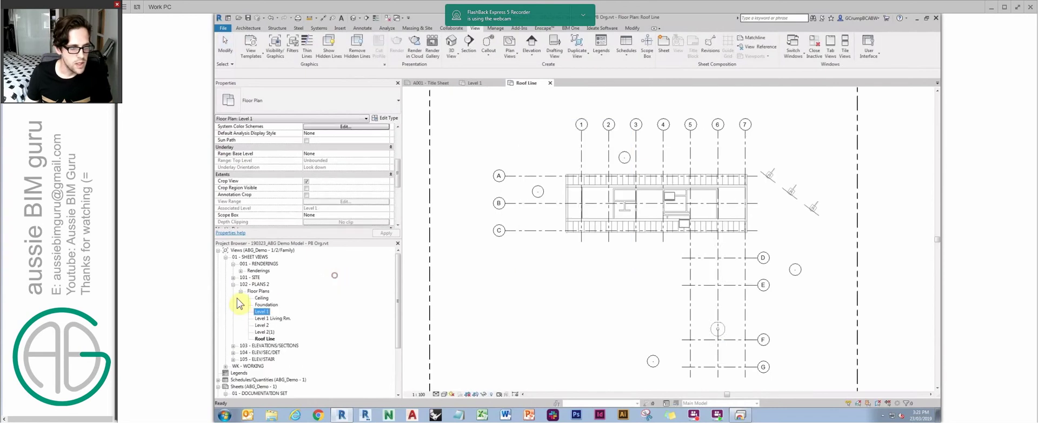
drag(397, 178, 399, 209)
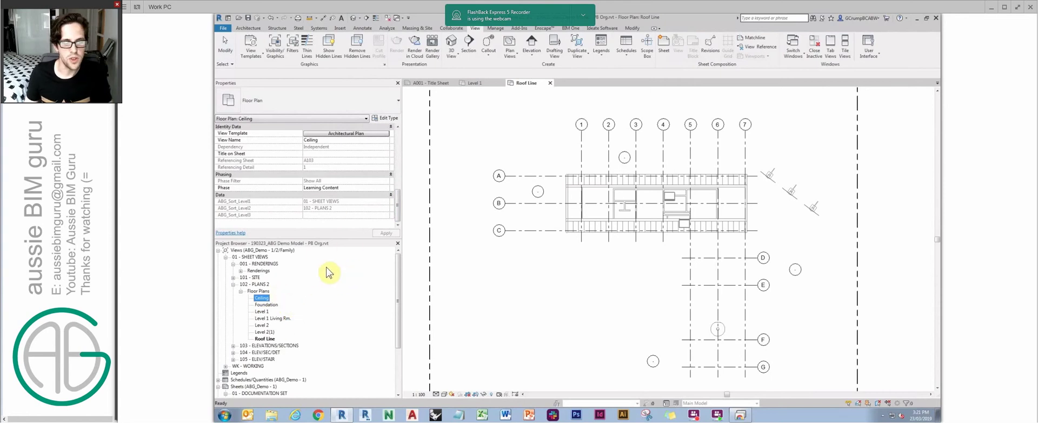
Step: Page the slides from Default View Templates through In Practice to Views - Documentation
click(412, 415)
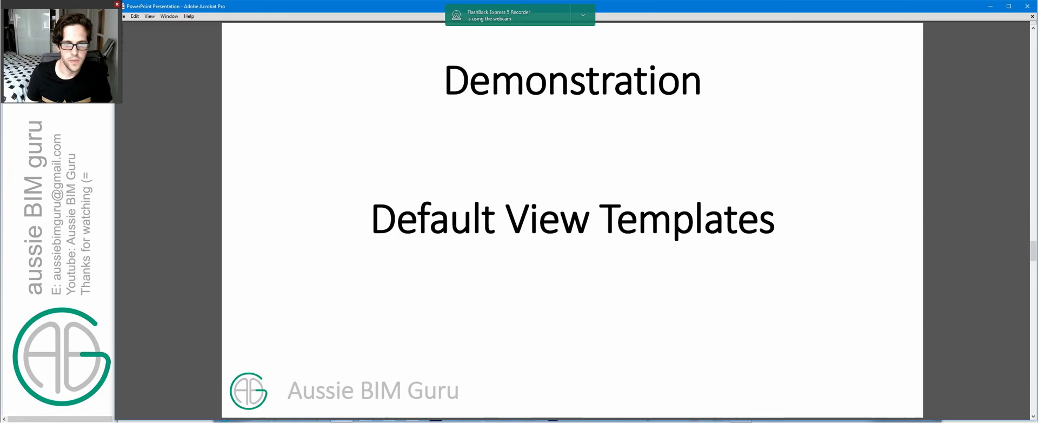
click(558, 196)
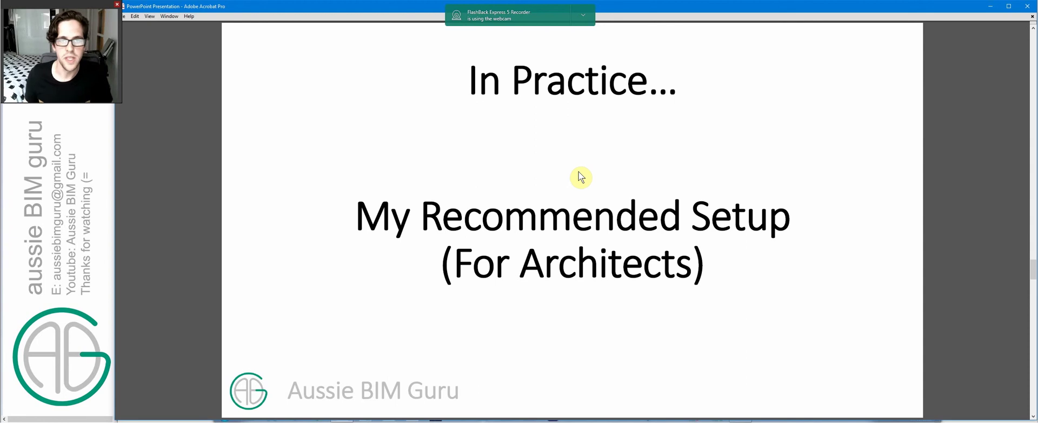
scroll(580, 176, down, 1)
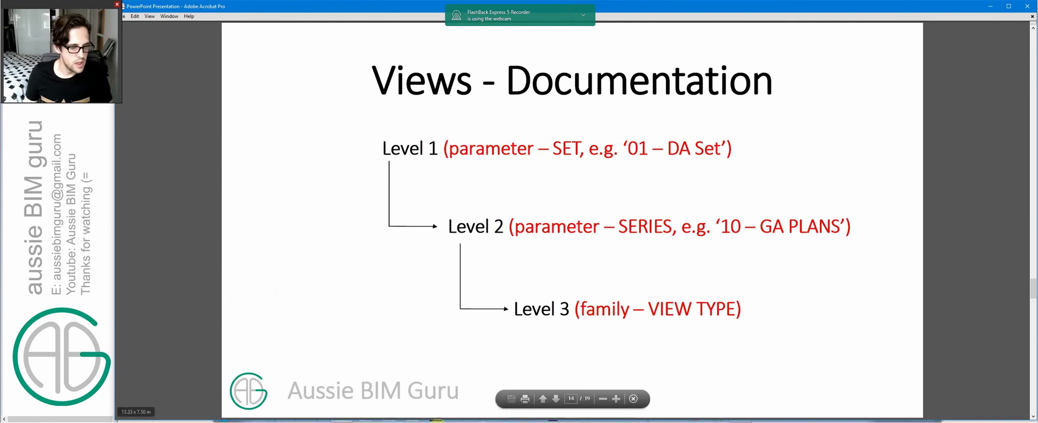
Step: Expand 103 - ELEVATIONS/SECTIONS and its Elevations and Sections to show South and Longitudinal Section
key(alt+Tab)
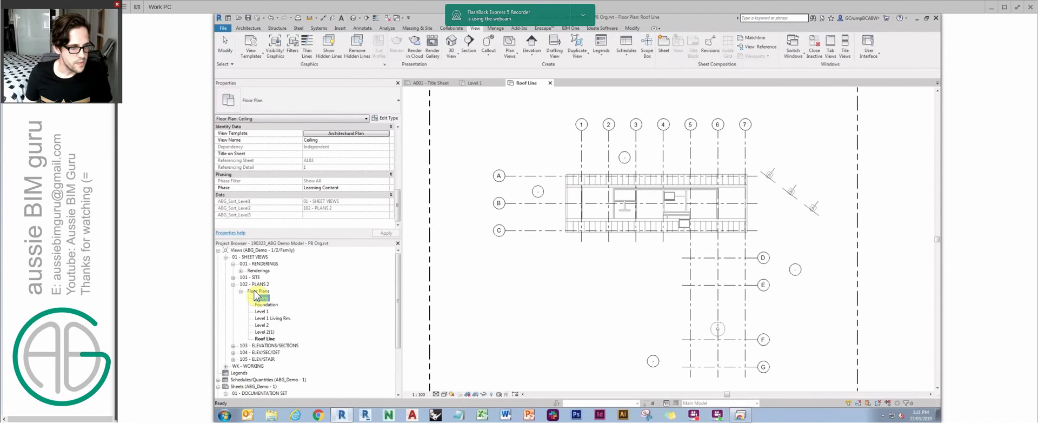
click(258, 292)
click(234, 346)
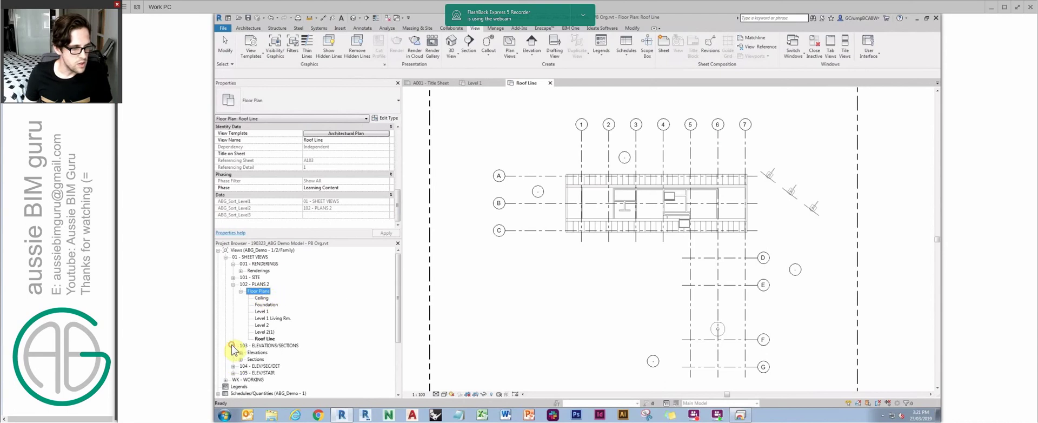
click(258, 352)
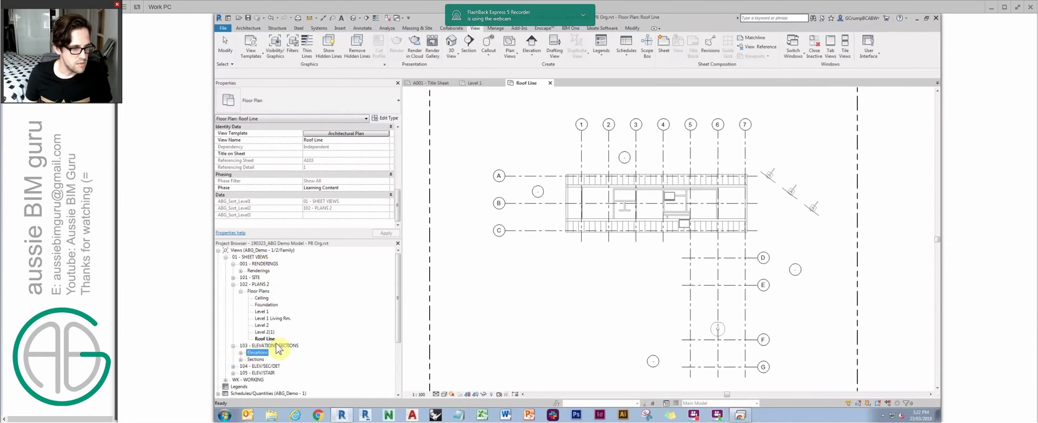
click(240, 352)
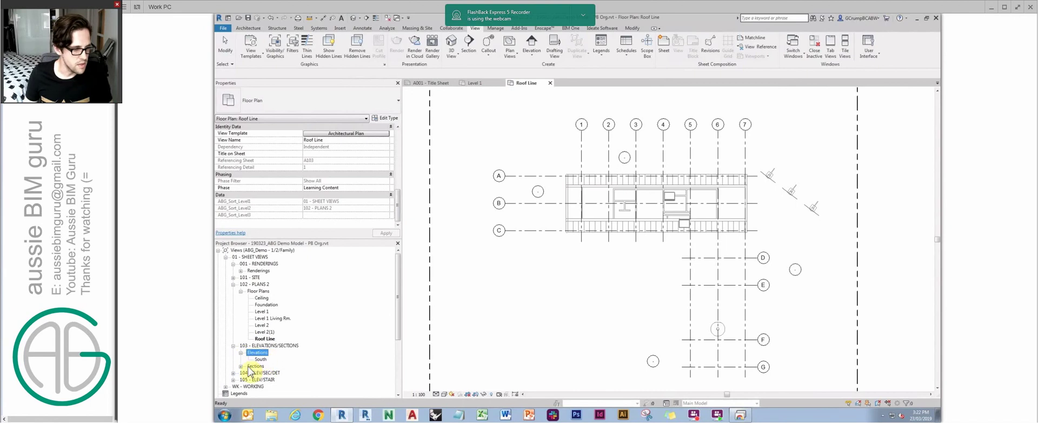
click(241, 366)
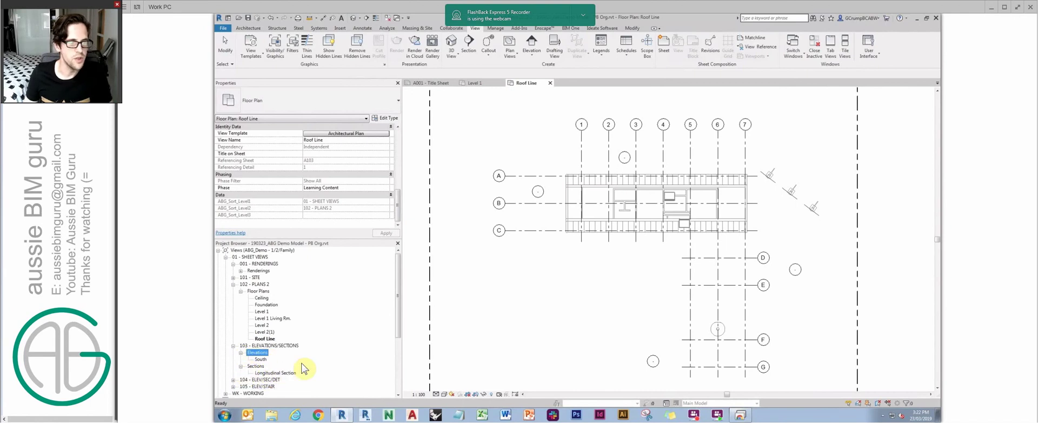
scroll(357, 303, down, 1)
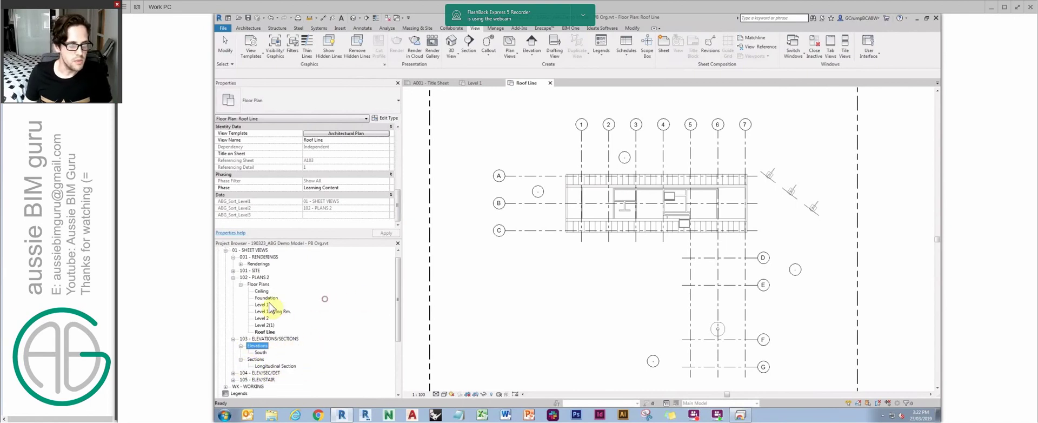
Step: Page through Views - Working, Views - Sketches and Sheets - Documentation to 'Demonstration: Example(s)'
key(alt+Tab)
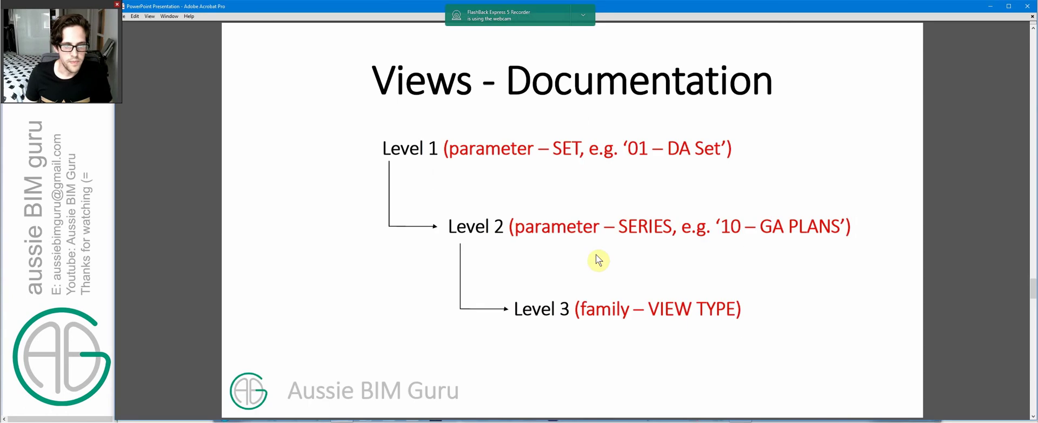
scroll(622, 211, down, 1)
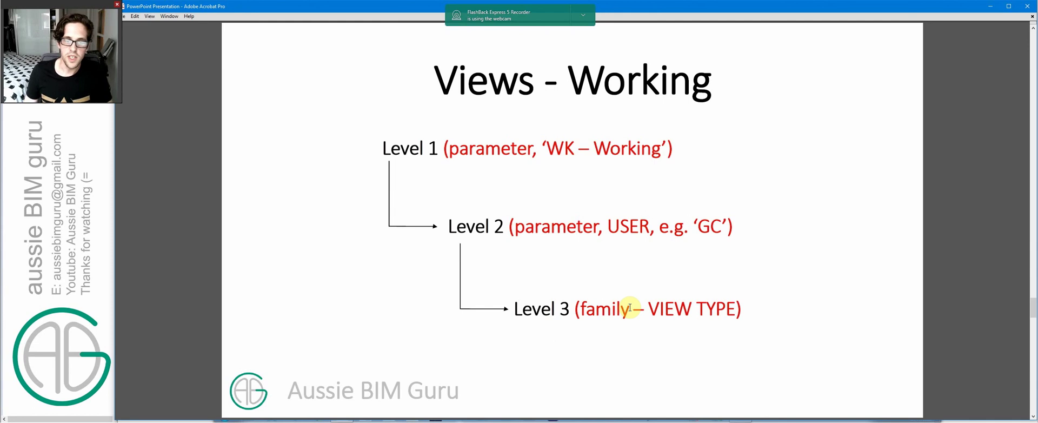
key(Right)
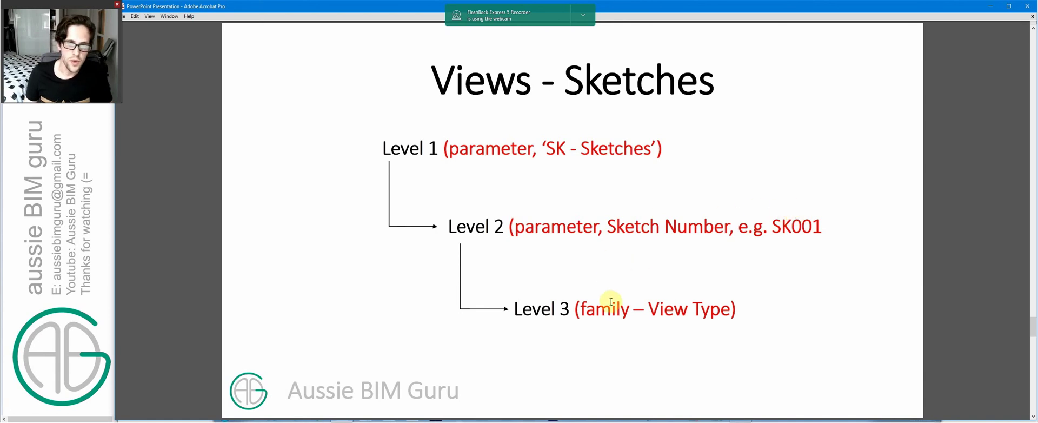
scroll(630, 201, down, 1)
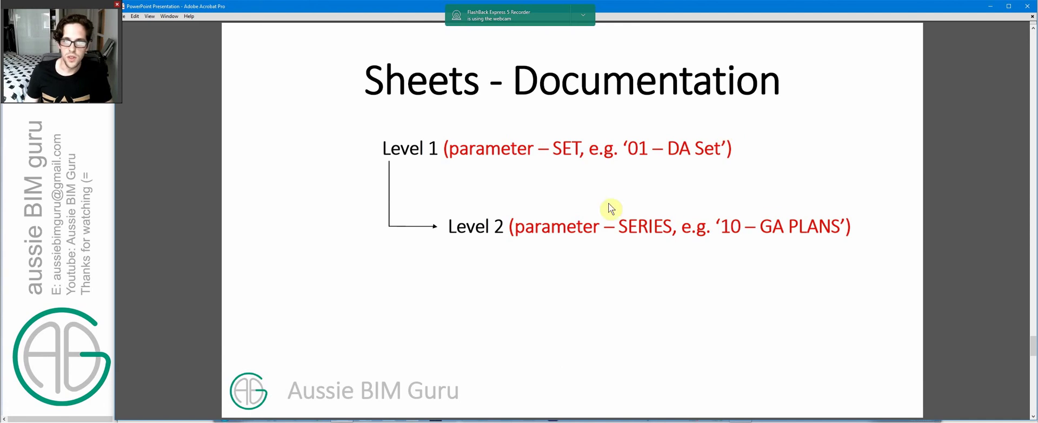
scroll(628, 176, down, 1)
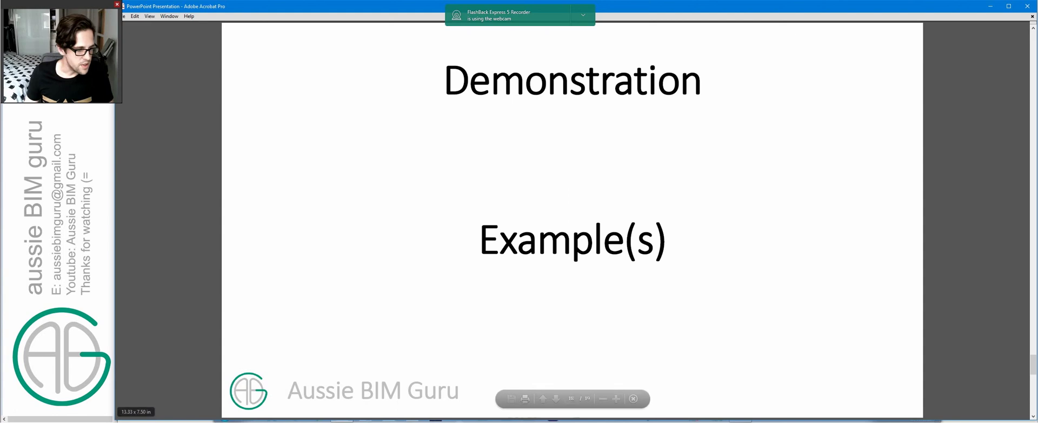
Step: In the partition-plans project, browse the 00 - CONTROL, 01 - SHEET VIEWS and sketch view groups
click(144, 416)
click(162, 264)
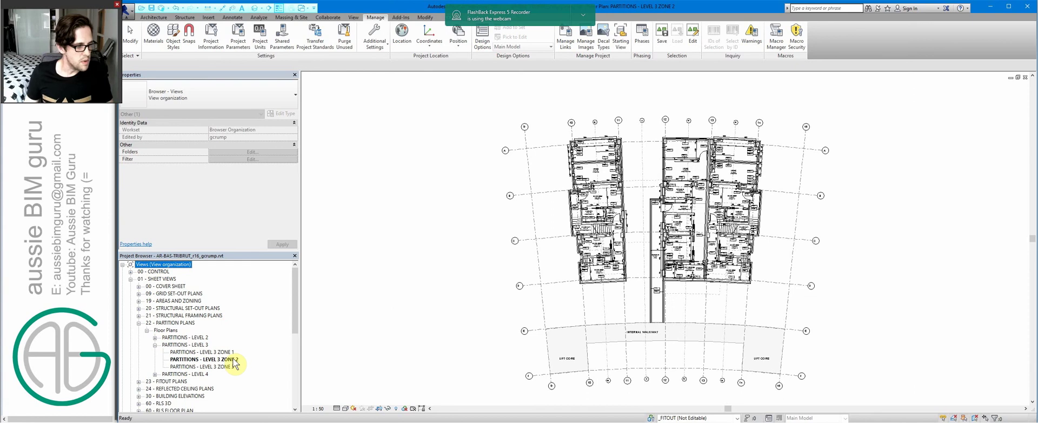
click(159, 278)
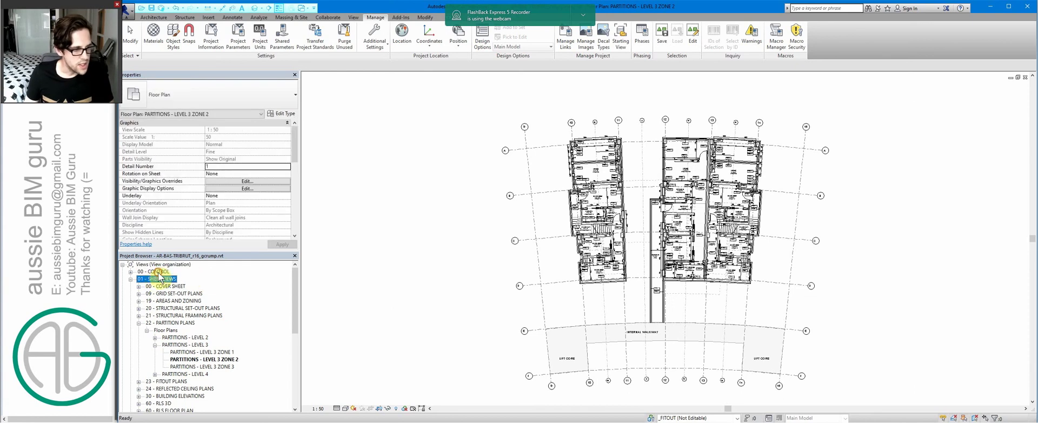
click(162, 272)
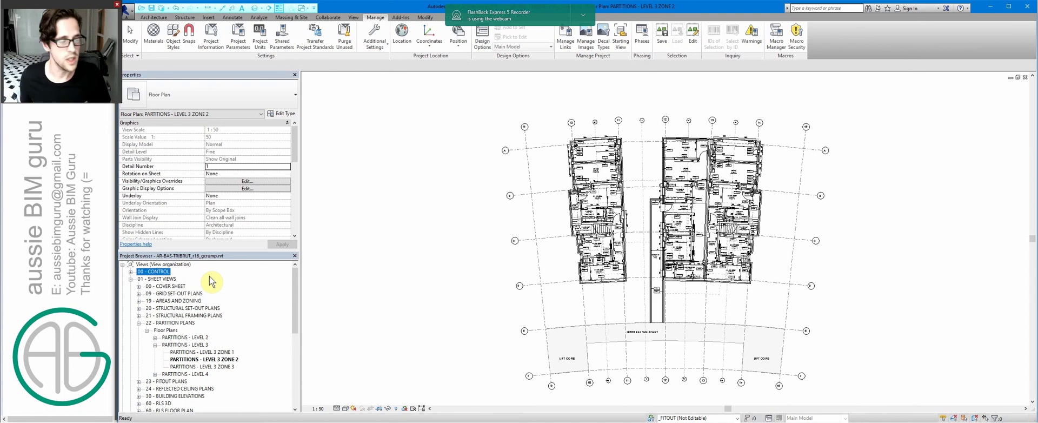
click(159, 279)
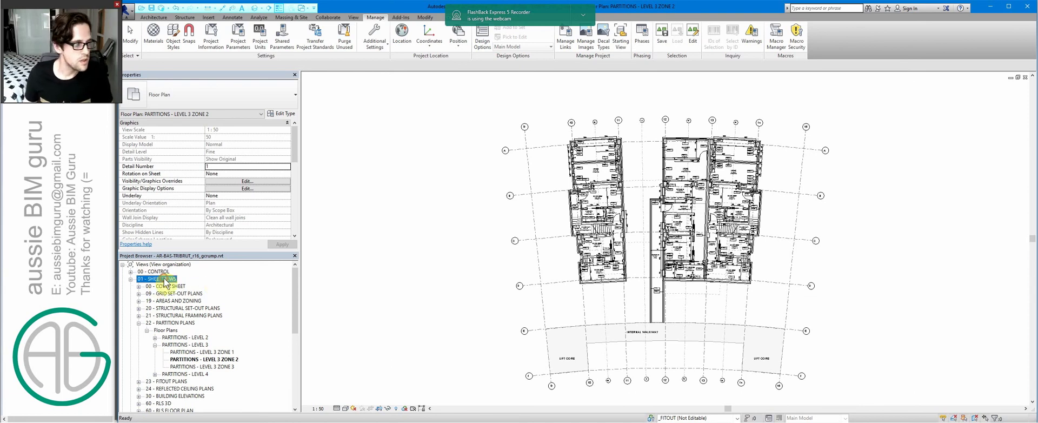
scroll(181, 292, down, 1)
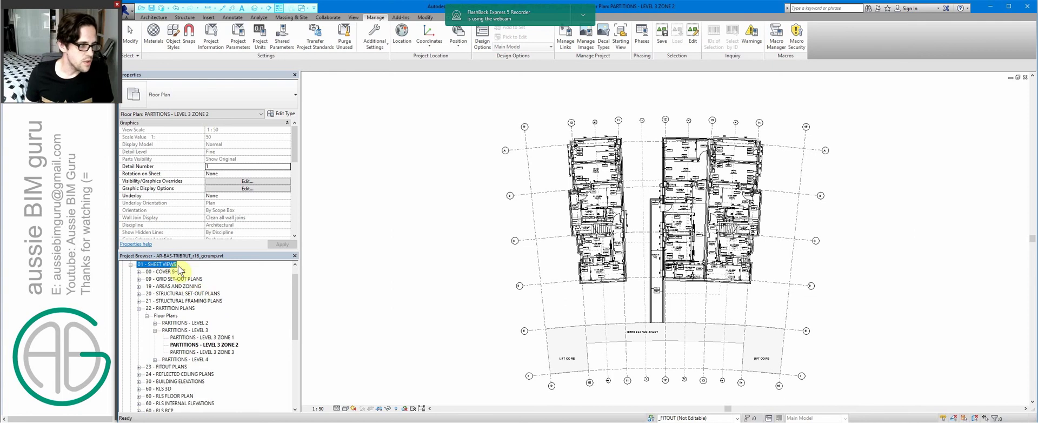
click(179, 322)
click(204, 345)
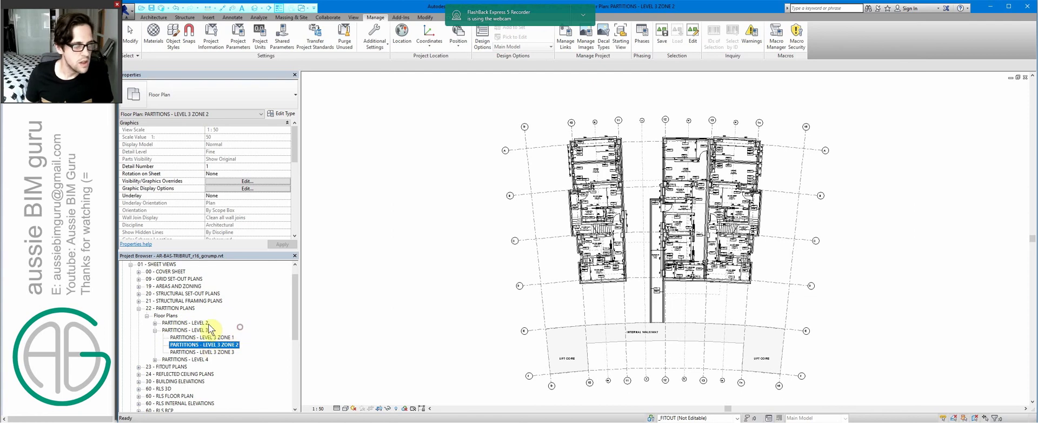
scroll(219, 303, down, 3)
scroll(218, 300, down, 3)
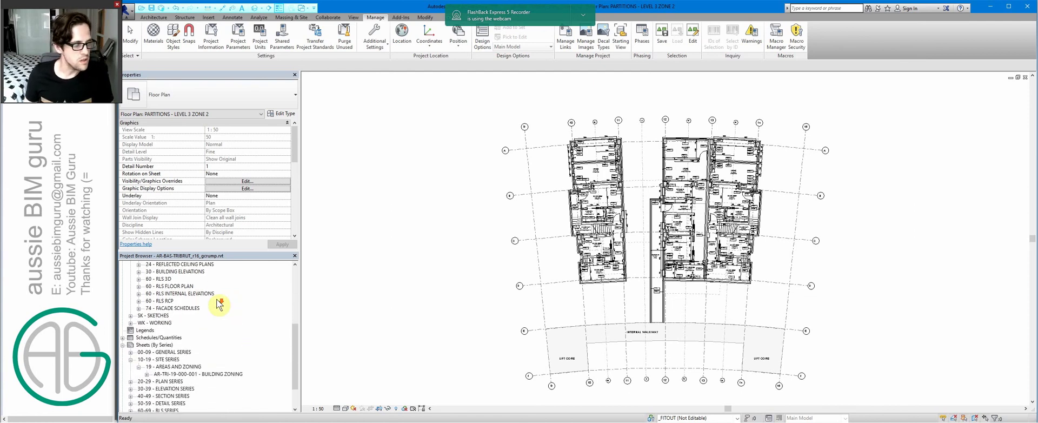
key(Up)
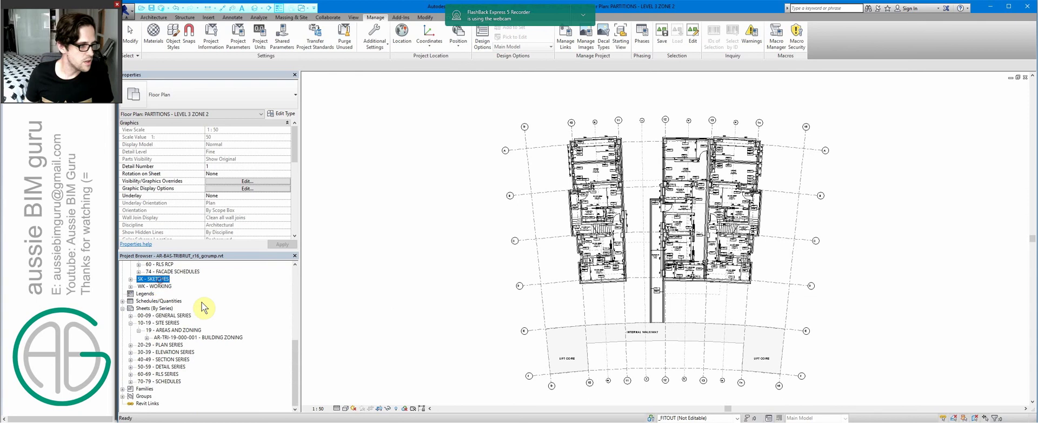
Step: Expand the 60-69 RLS, 20-29 Plan and 30-39 Elevation sheet series and select an elevation sheet
click(163, 315)
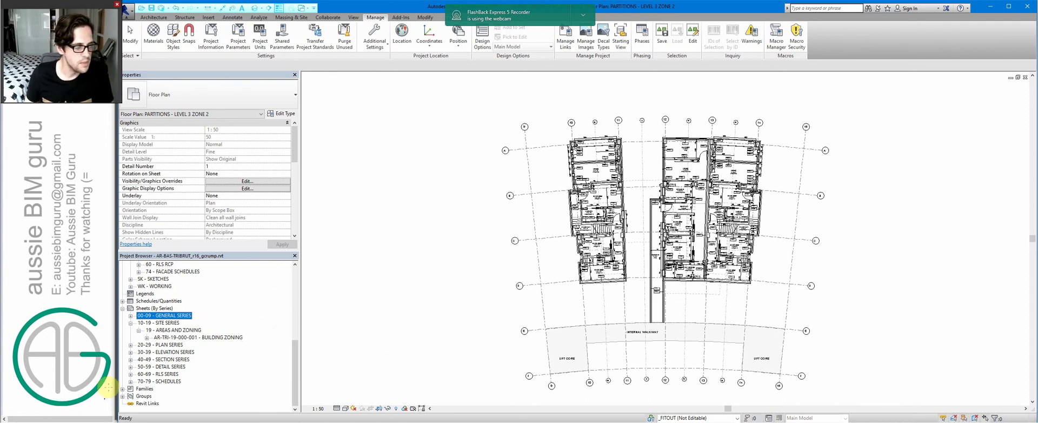
click(130, 373)
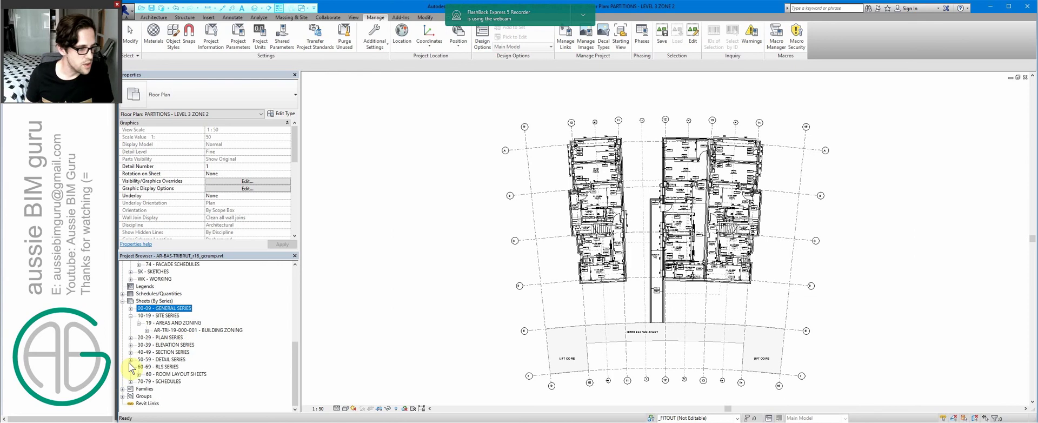
click(130, 337)
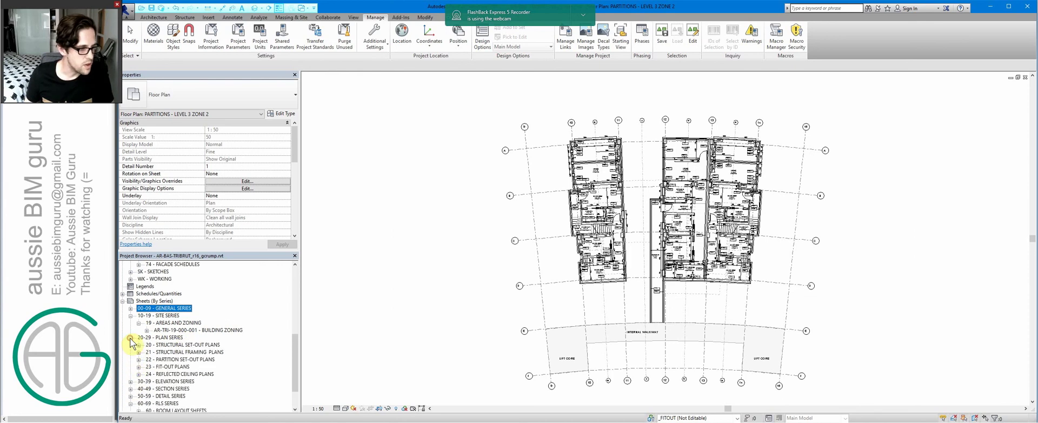
click(131, 381)
scroll(161, 348, down, 3)
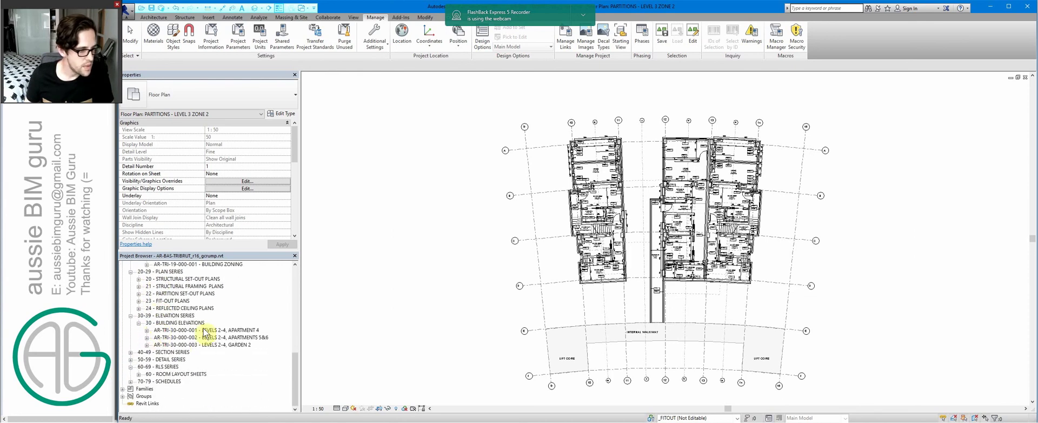
click(219, 331)
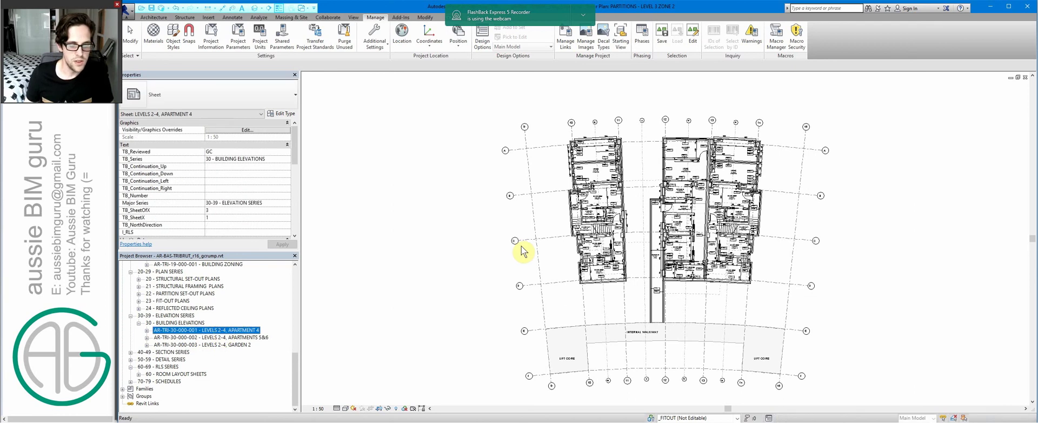
click(503, 415)
Step: Advance to the closing slide, page 19 of 19
click(634, 196)
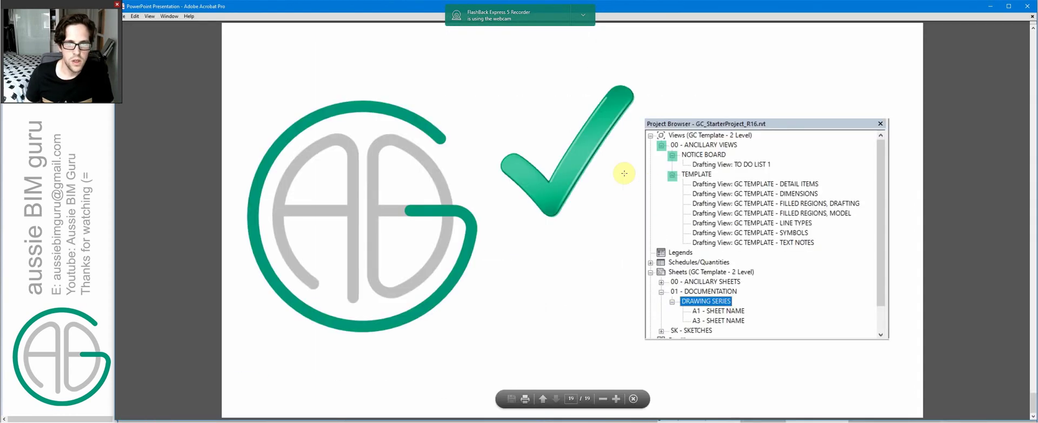